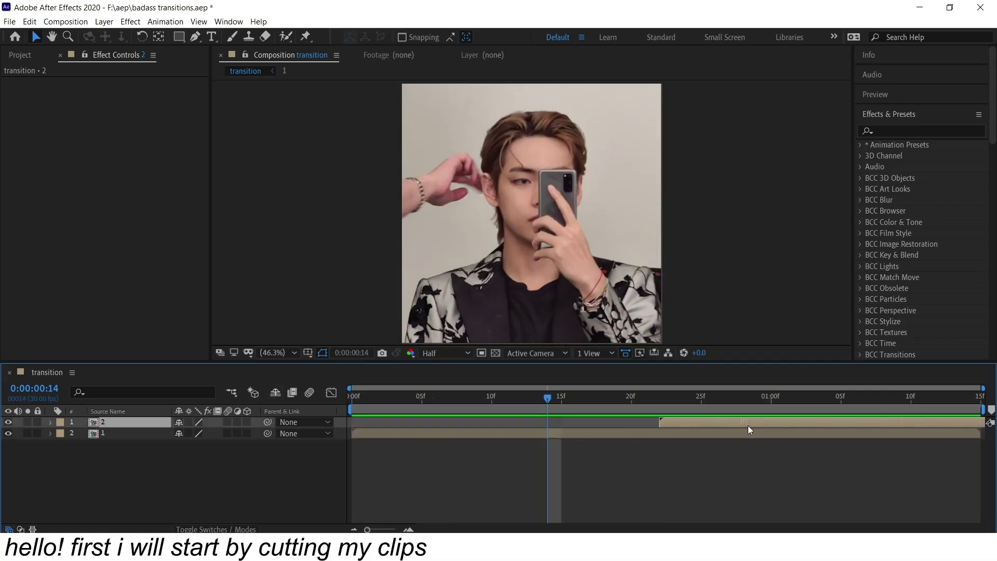
Trim the first clip to end at 22f, duplicate both clips, and hide the duplicates.
key(i)
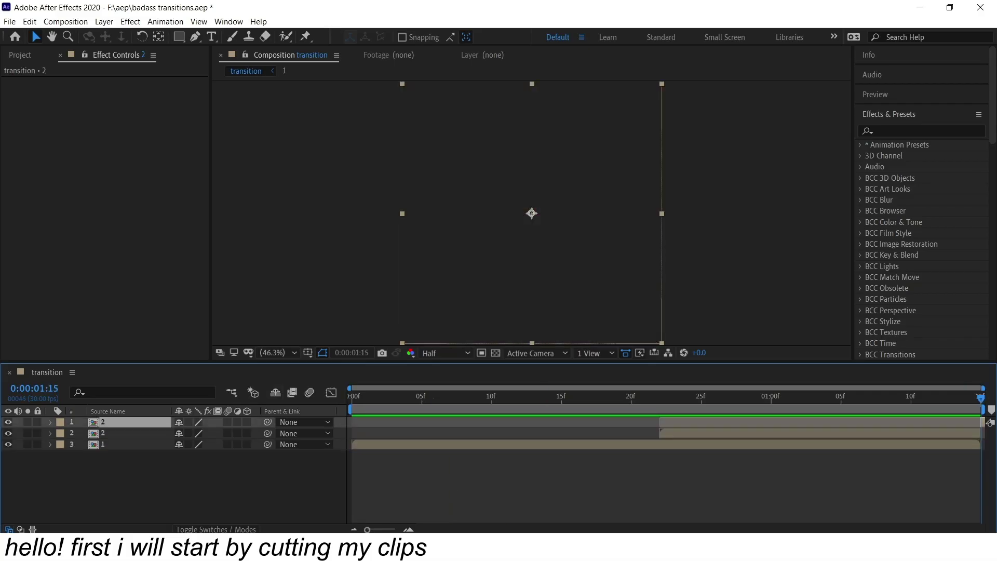
click(919, 432)
key(alt+])
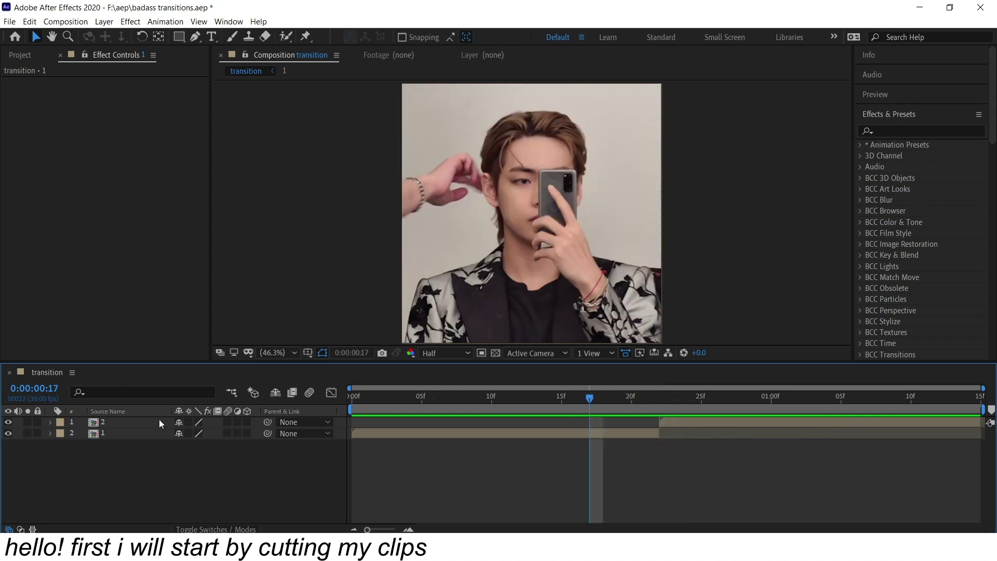
shift+click(159, 422)
key(ctrl+d)
drag(582, 396, 394, 397)
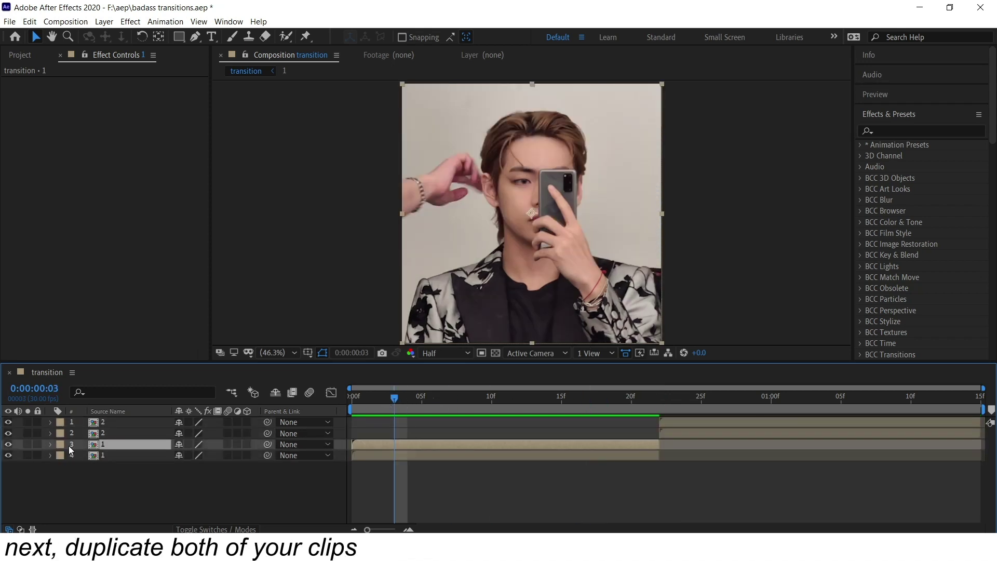
click(8, 444)
click(8, 422)
Keyframe clip 1's copy stretching horizontally from 100% to 170% scale.
click(415, 451)
key(s)
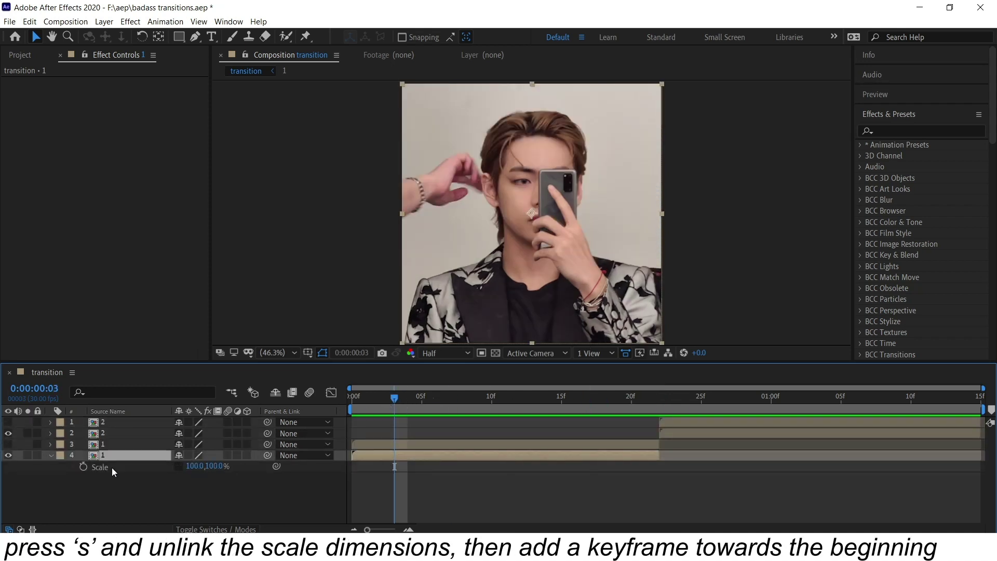
click(83, 466)
key(o)
drag(190, 465, 479, 444)
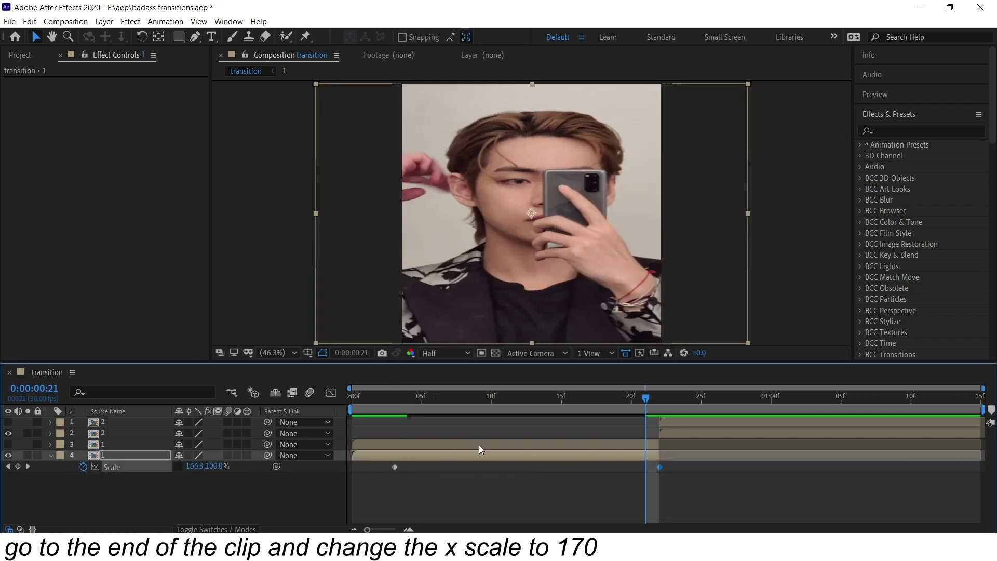
Ease the scale keyframes and shape the curve to dip below 100 for a slight bounce.
key(F9)
click(331, 392)
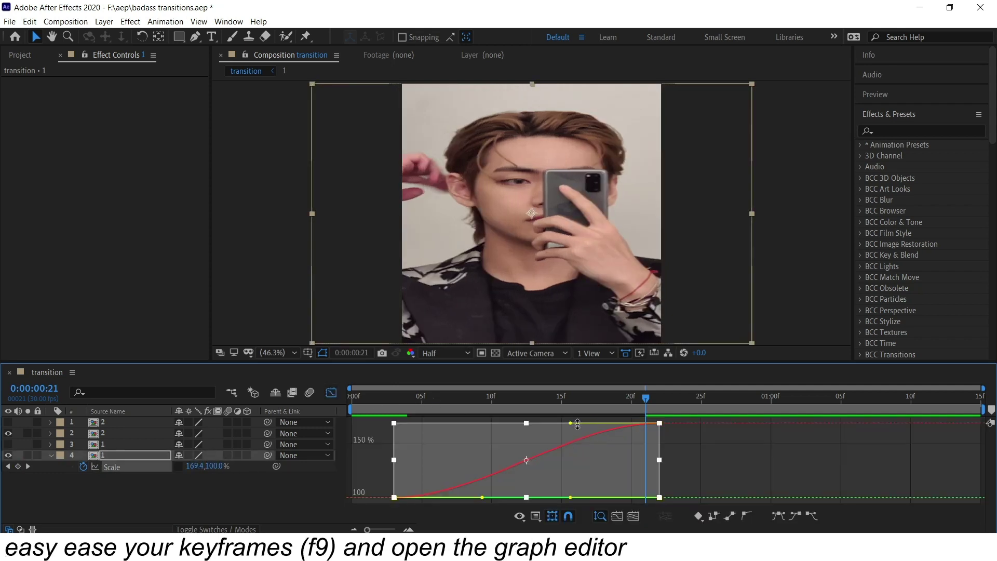
drag(572, 423, 648, 491)
key(space)
drag(483, 497, 605, 503)
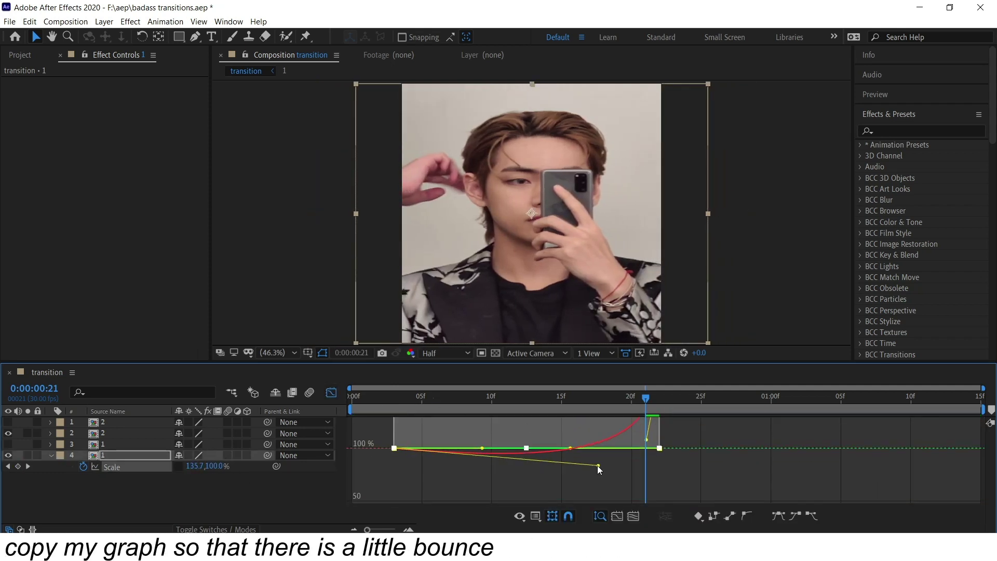
click(332, 392)
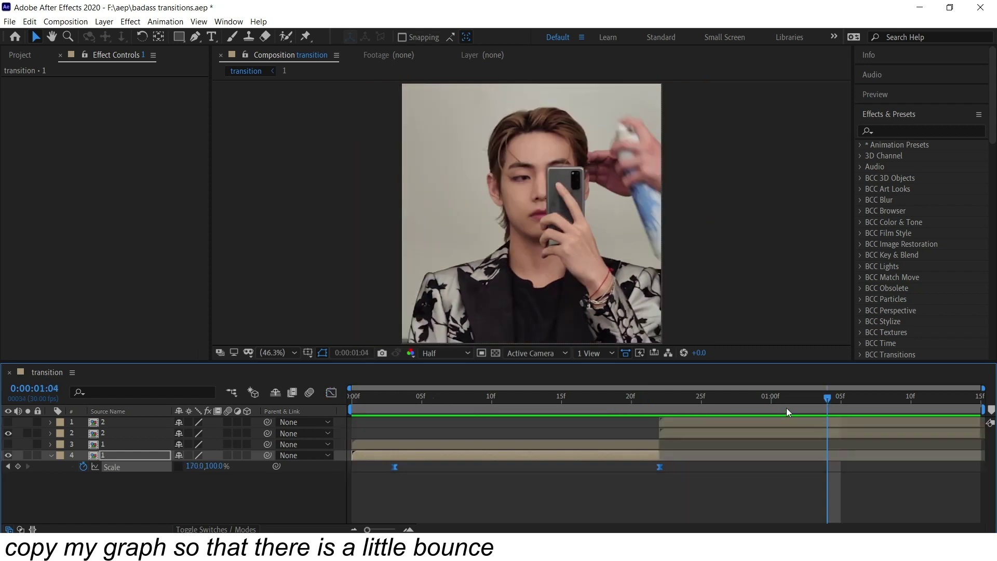
click(103, 433)
Animate clip 2's horizontal scale from 50% to 100% with an eased graph curve.
key(s)
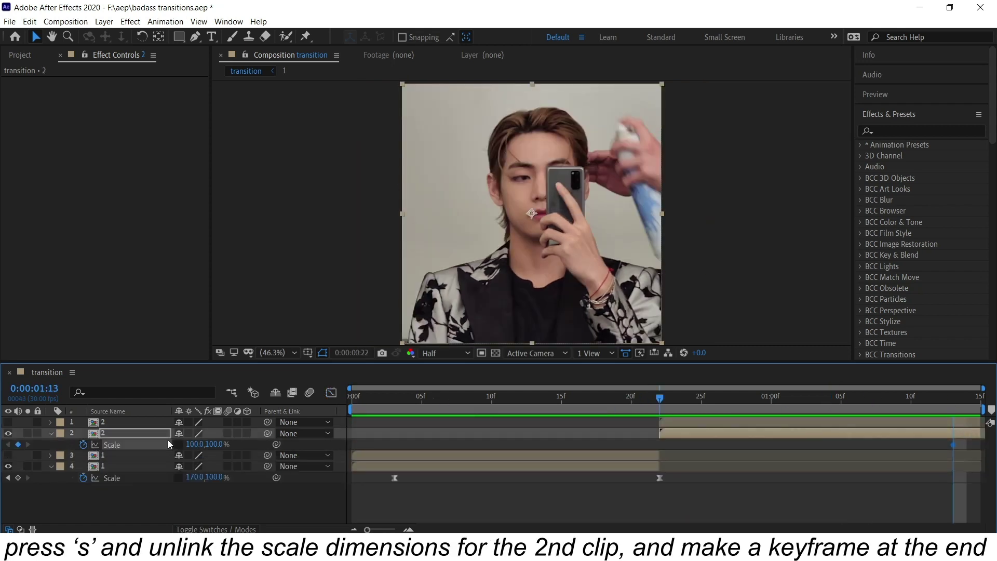
key(i)
click(193, 444)
text(50)
key(Return)
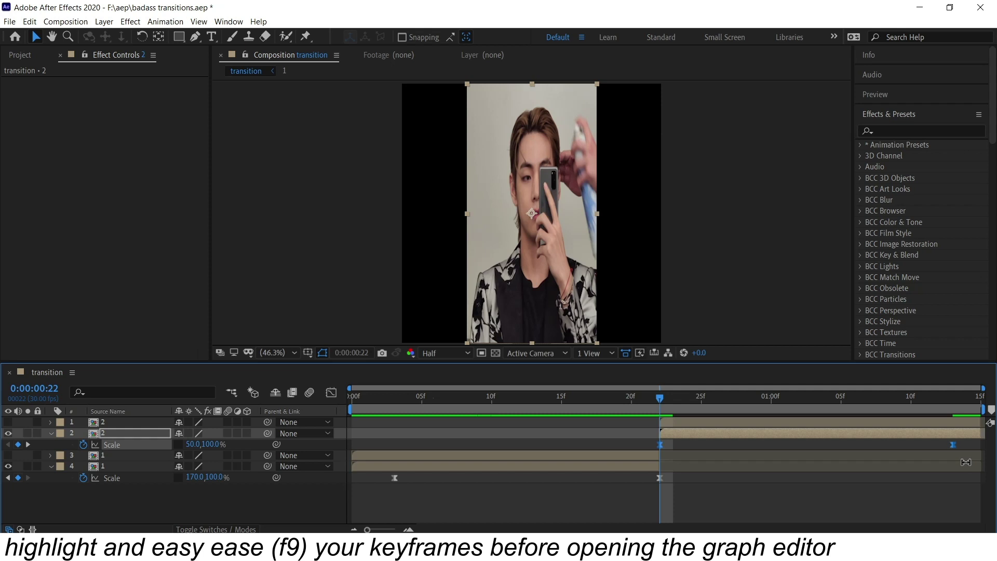
click(332, 392)
key(space)
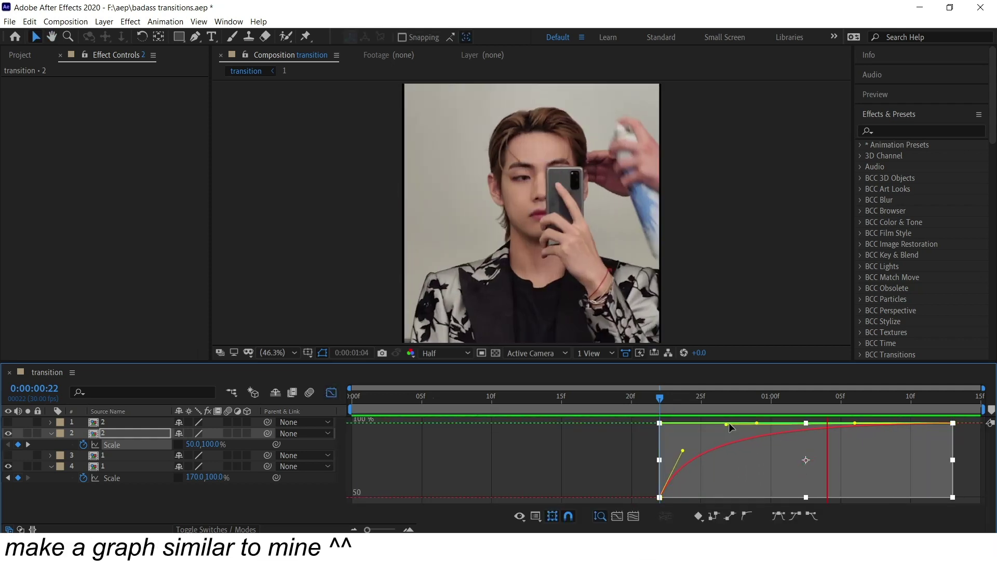
drag(727, 423, 716, 424)
click(331, 392)
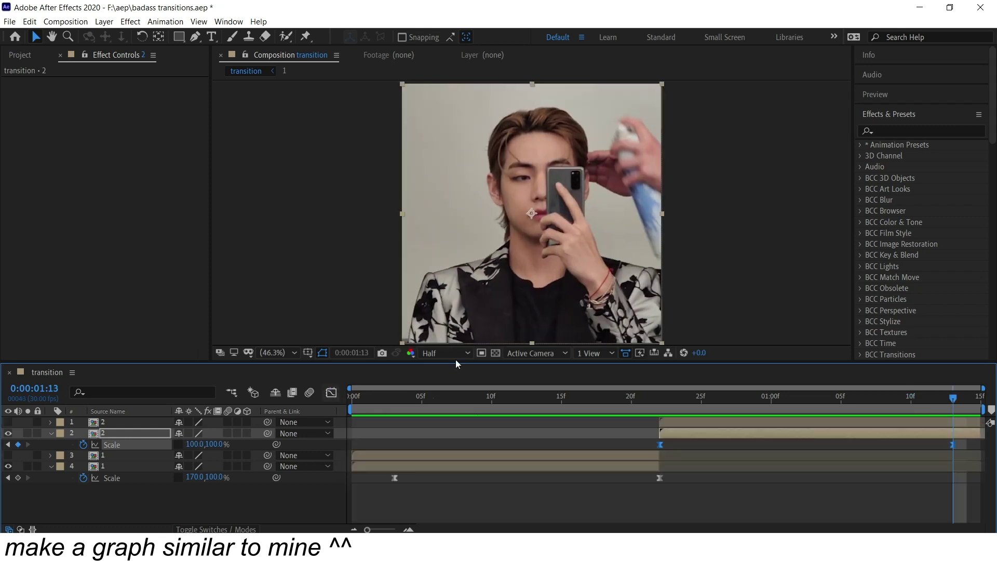
Apply Motion Tile (output width 300, mirror edges) to clip 2 and paste it onto clip 1.
click(921, 131)
text(motion tile)
drag(910, 174, 198, 231)
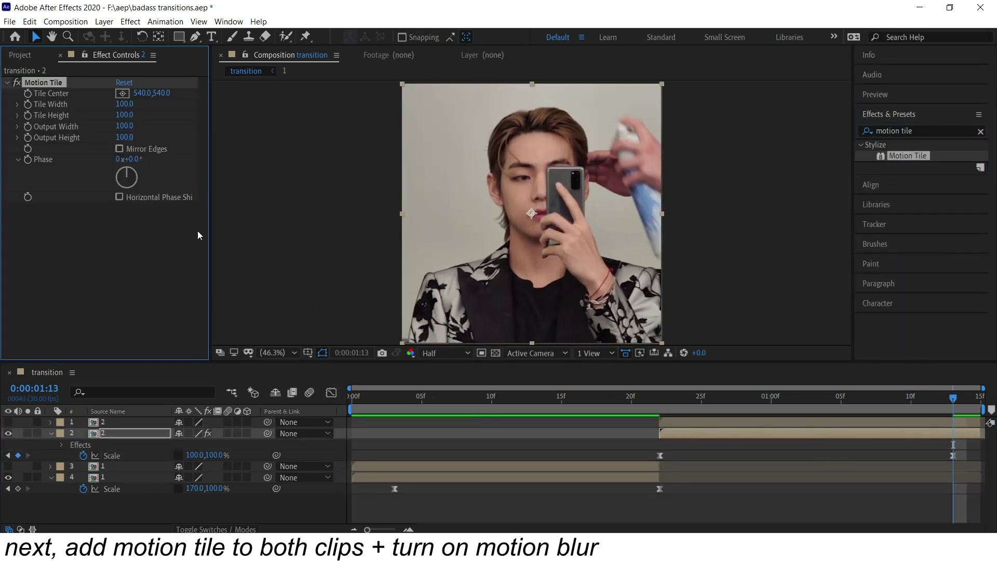
click(90, 79)
key(ctrl+c)
click(556, 476)
key(ctrl+v)
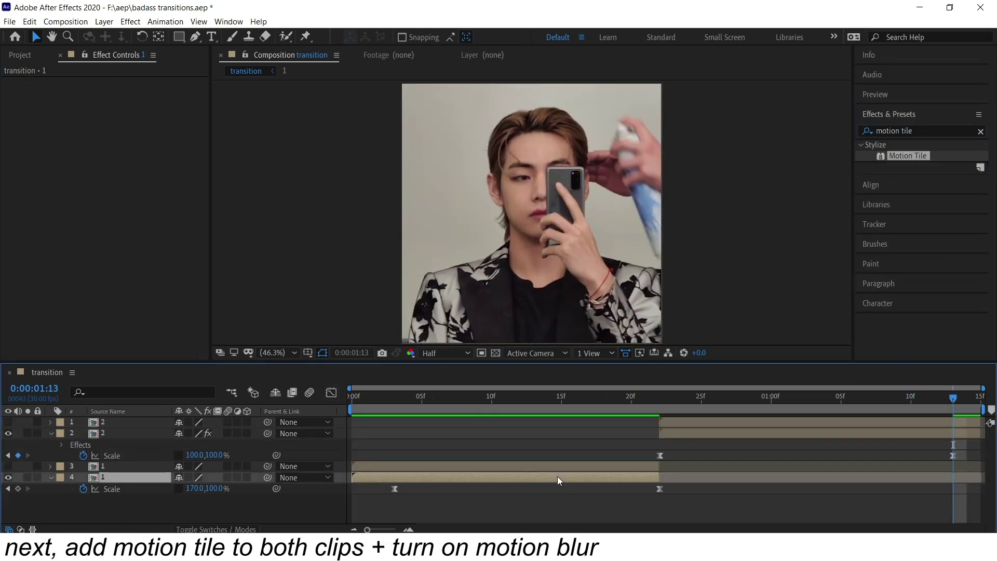
Enable motion blur, preview the stretch transition, and collapse the layers at frame 3.
click(228, 477)
key(space)
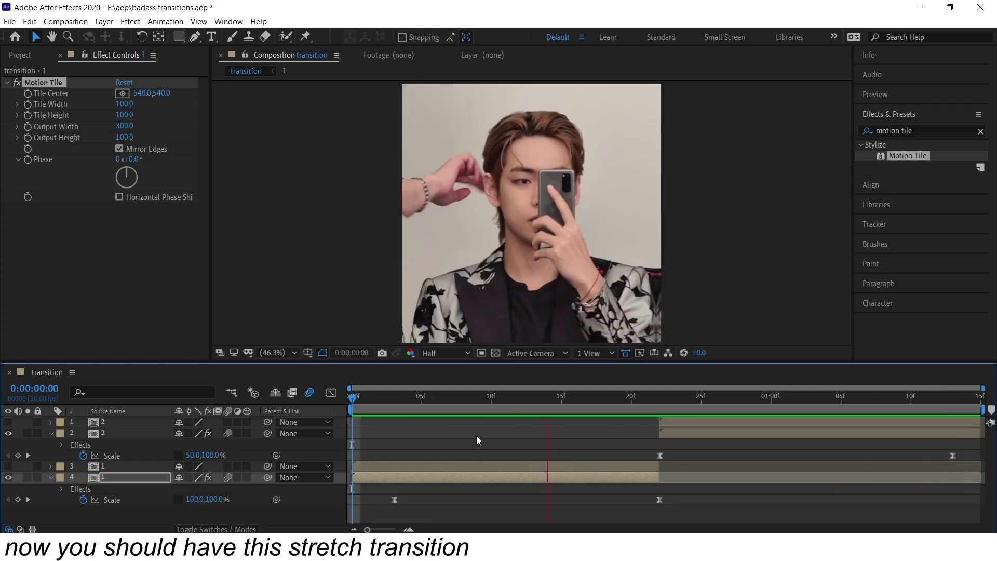
click(475, 435)
key(u)
drag(415, 396, 394, 397)
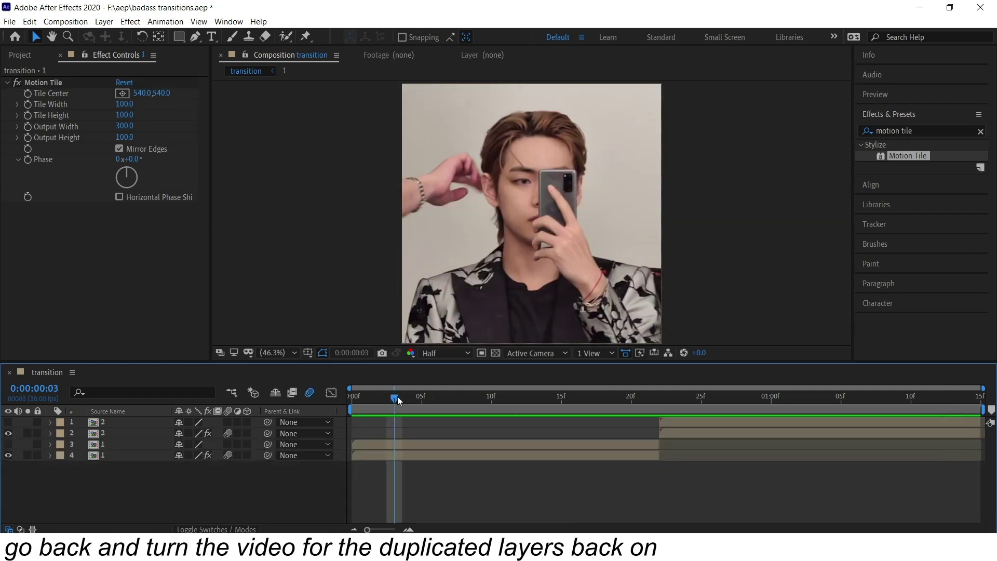
Show both duplicate layers and apply Motion Tile to each.
click(8, 444)
click(7, 421)
double_click(921, 156)
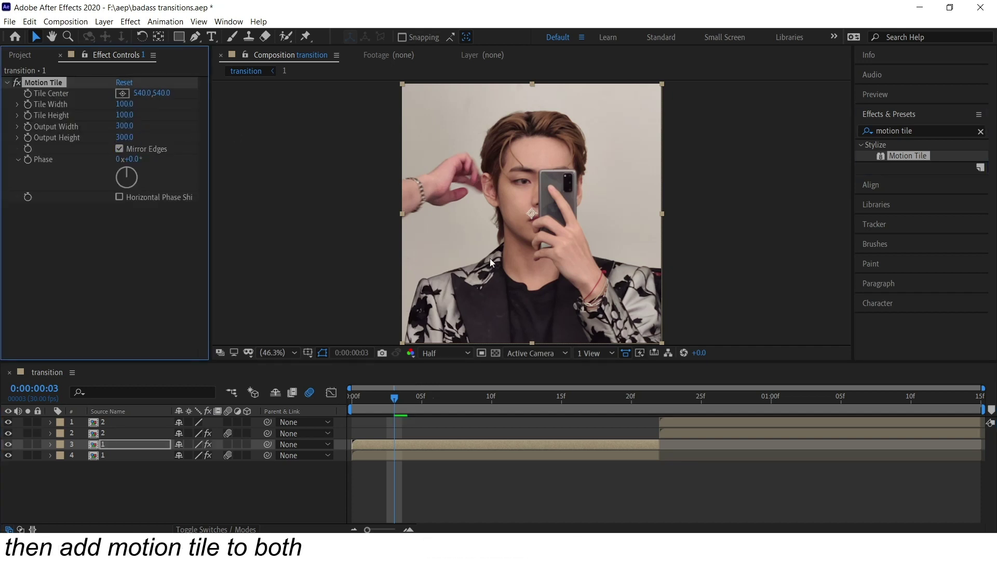
click(694, 422)
key(ctrl+alt+shift+e)
Rotate clip 1's duplicate from 0° to 70° at its end with eased, steepened keyframes.
click(550, 441)
text(r)
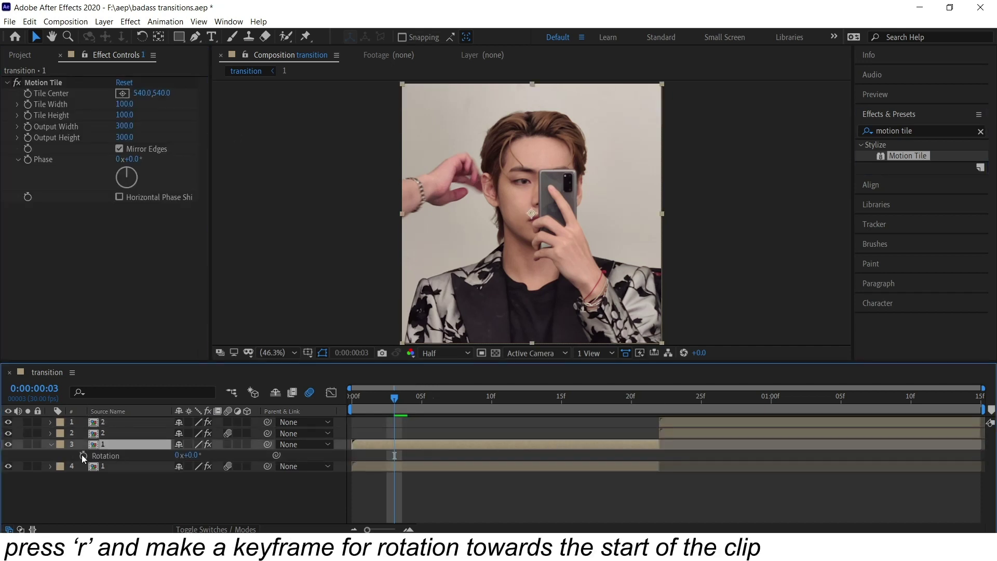
text(70)
key(Return)
drag(645, 455, 659, 455)
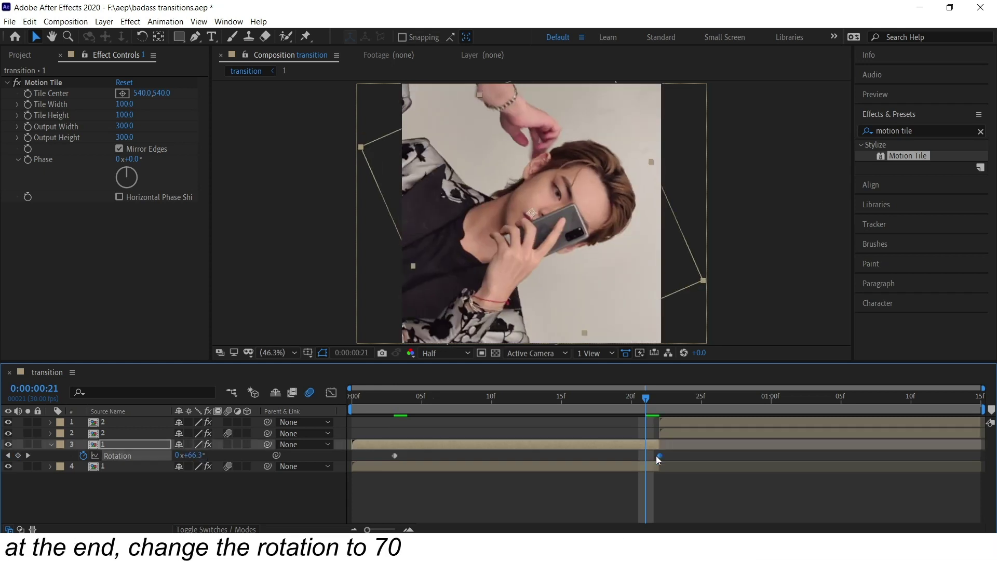
drag(382, 462, 384, 460)
key(F9)
click(331, 393)
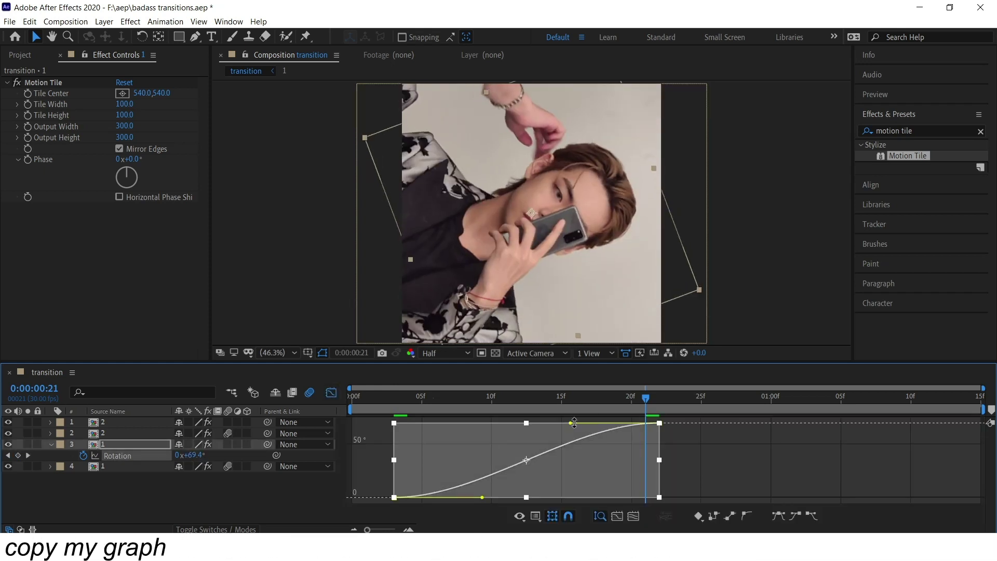
drag(573, 423, 664, 484)
mouse_move(481, 497)
mouse_down()
mouse_move(628, 496)
mouse_move(649, 470)
mouse_up()
key(space)
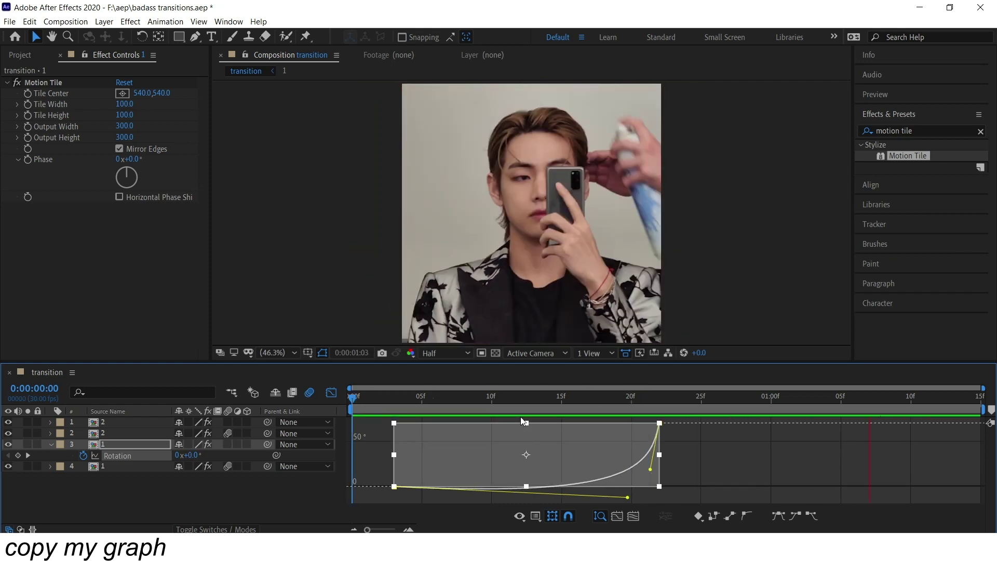
key(shift+F3)
click(954, 397)
Animate clip 2's duplicate rotating in from -70° to 0° with eased motion.
click(958, 425)
key(r)
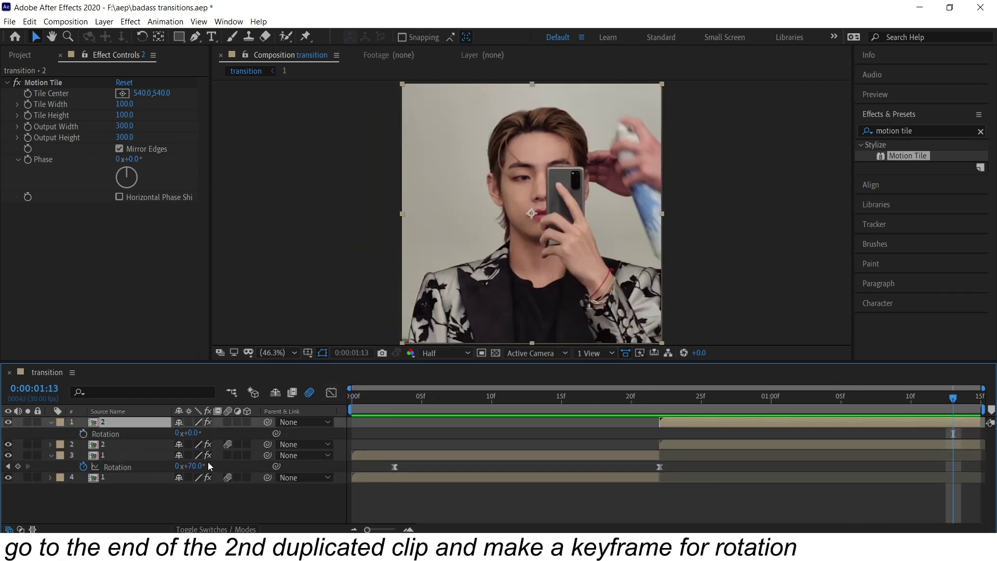
click(83, 433)
text(0)
key(Return)
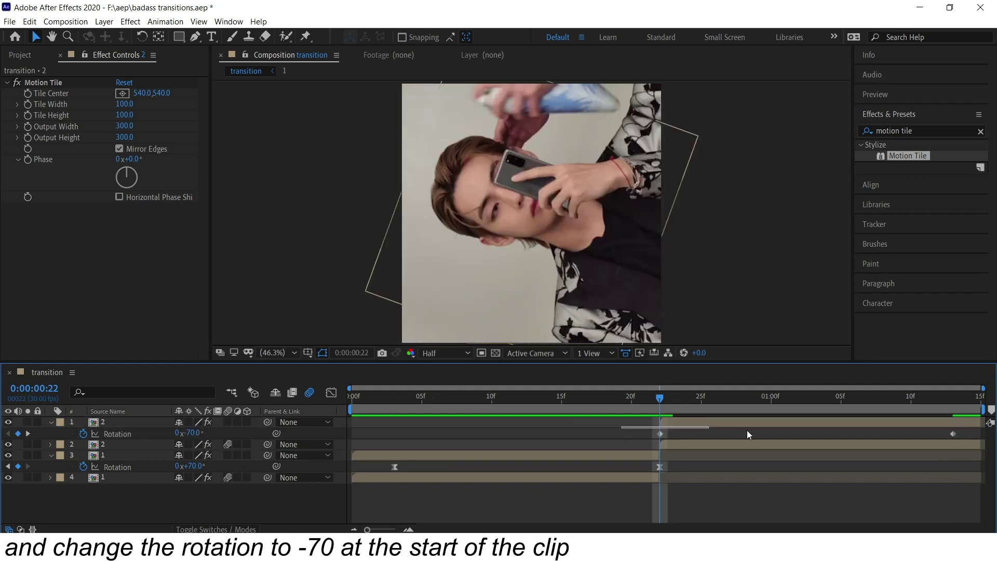
key(shift+F3)
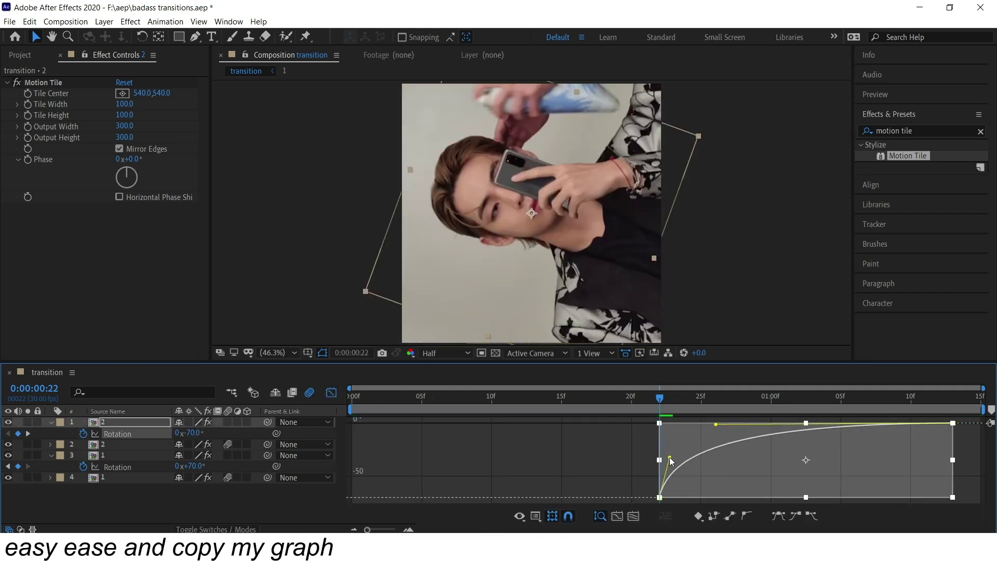
click(331, 392)
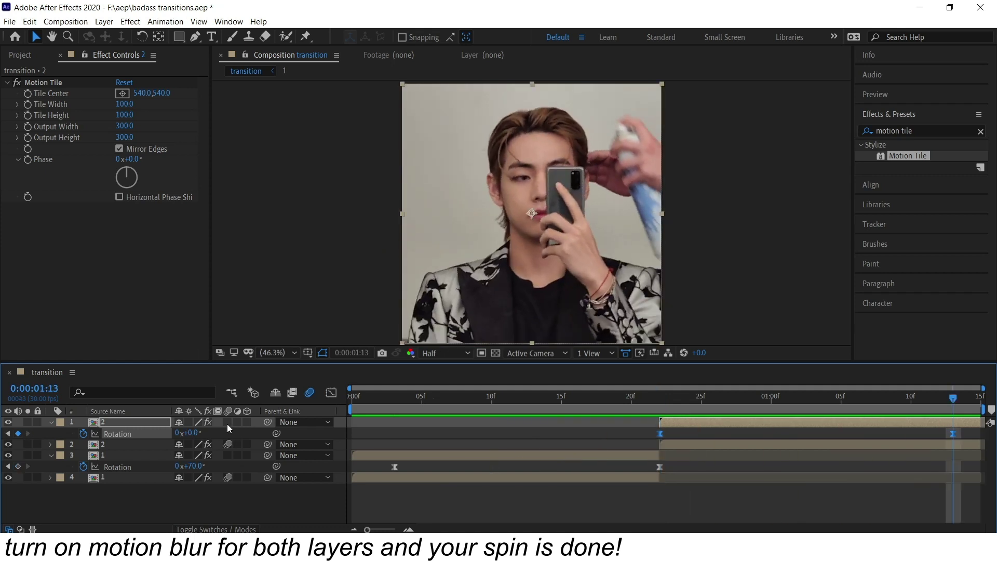
key(space)
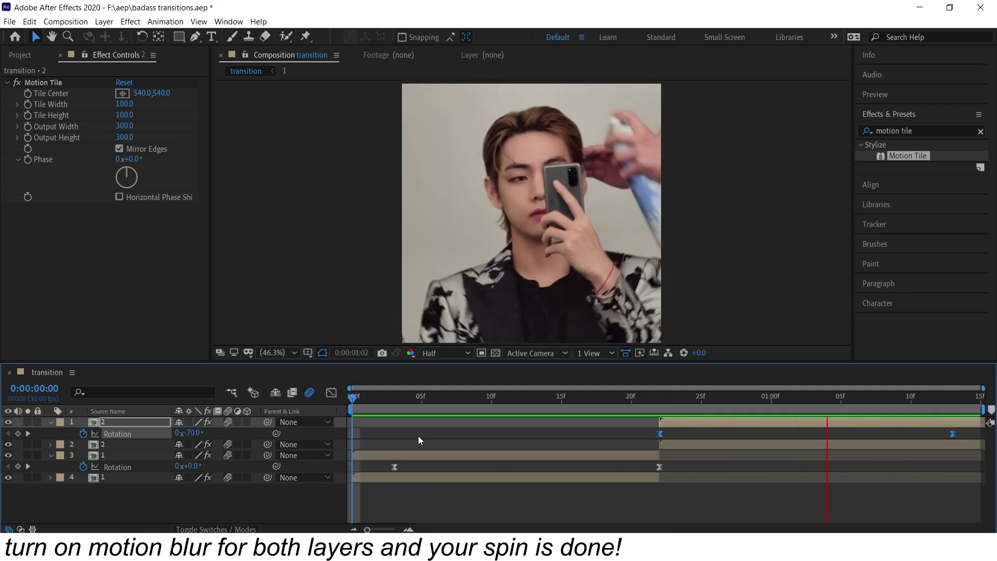
Draw a centred circular ellipse mask over the face using a proportional grid.
click(180, 37)
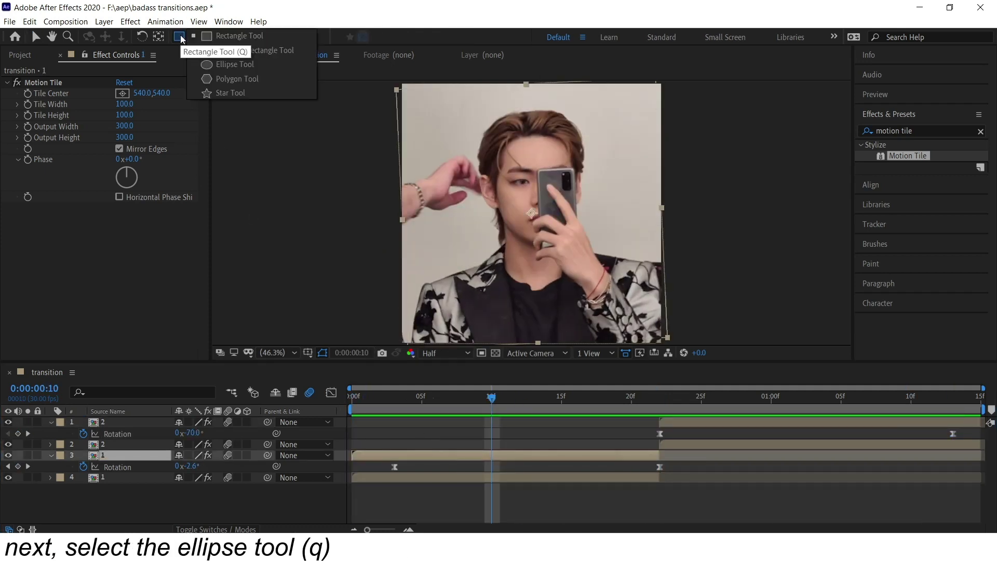
click(308, 352)
click(342, 379)
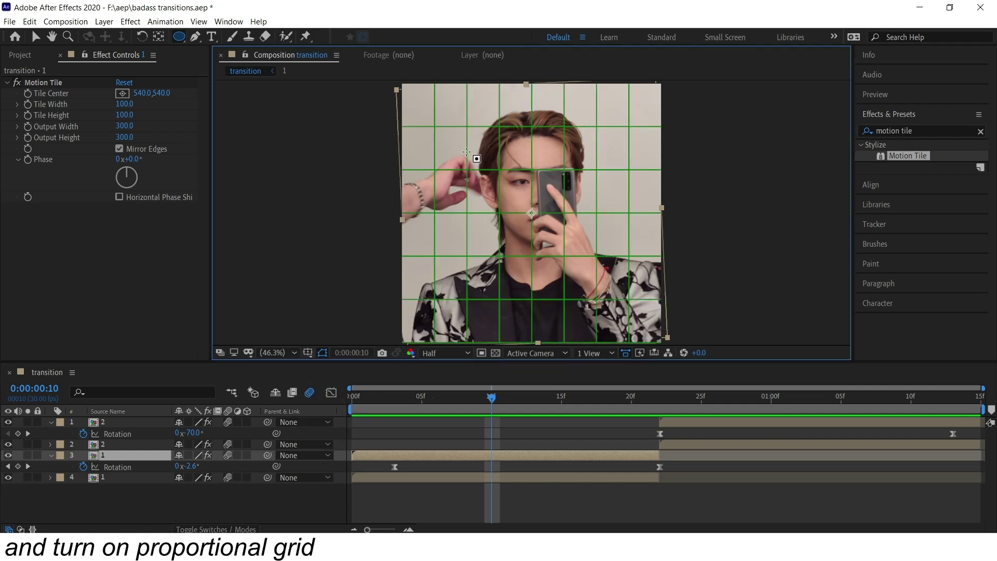
drag(467, 152, 595, 273)
key(Left)
key(Left)
key(Left)
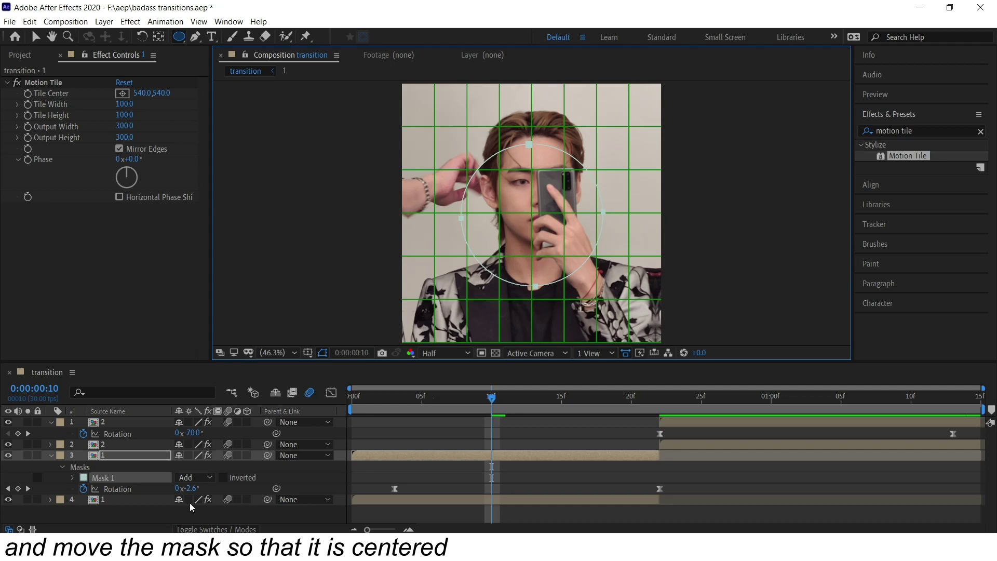
Copy Mask 1 and paste it onto clip 2's duplicate.
click(145, 478)
key(ctrl+c)
click(145, 423)
key(ctrl+v)
key(Page_Down)
key(Page_Down)
key(Page_Down)
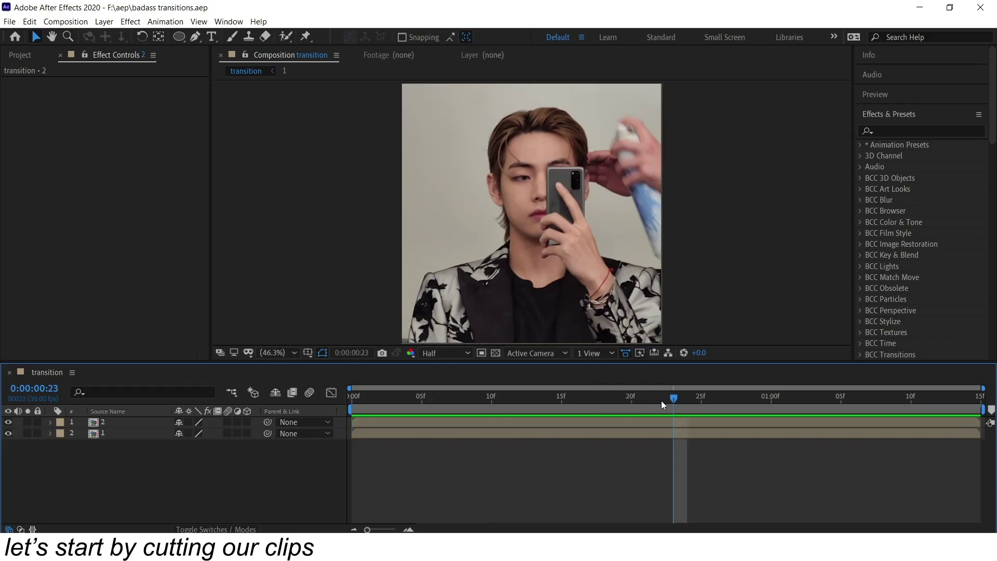
Trim the second clip to start and the first clip to end at frame 22.
click(661, 402)
click(662, 420)
key(alt+bracketleft)
key(End)
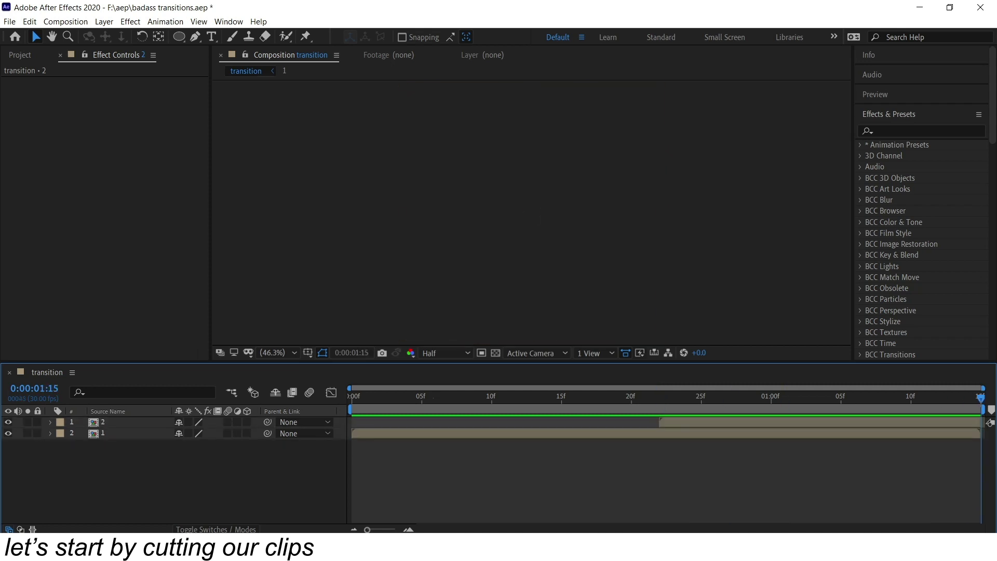
click(666, 406)
click(679, 431)
key(alt+bracketright)
key(Home)
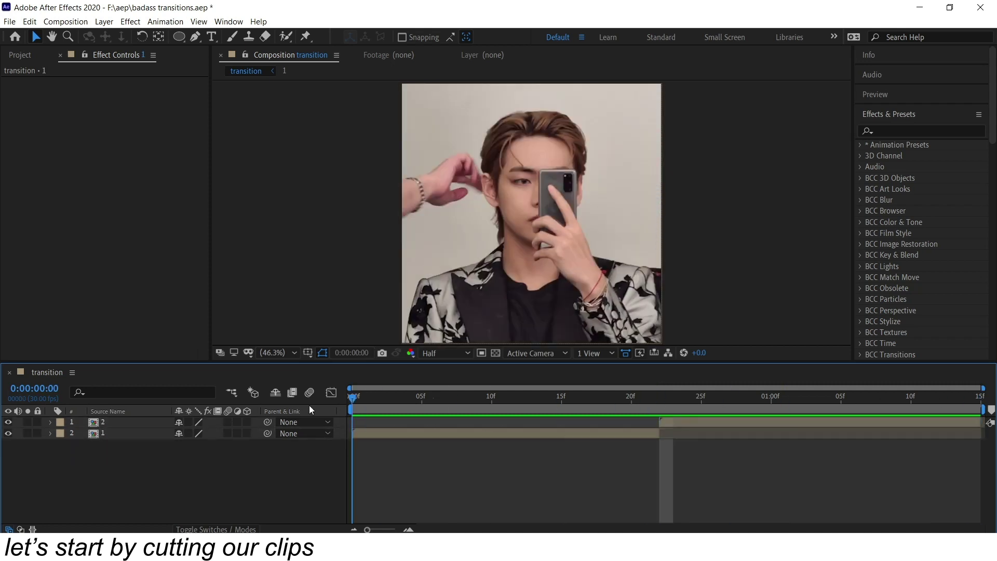
Separate clip 1's position and keyframe Y from 540 at frame 3 to 1179 at its end.
click(393, 399)
click(149, 433)
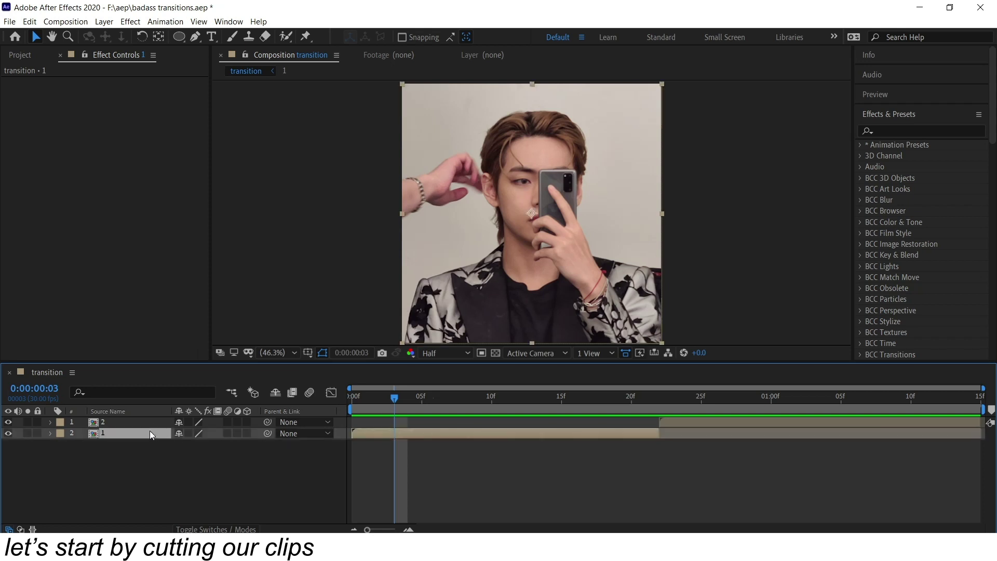
shift+click(152, 422)
click(155, 433)
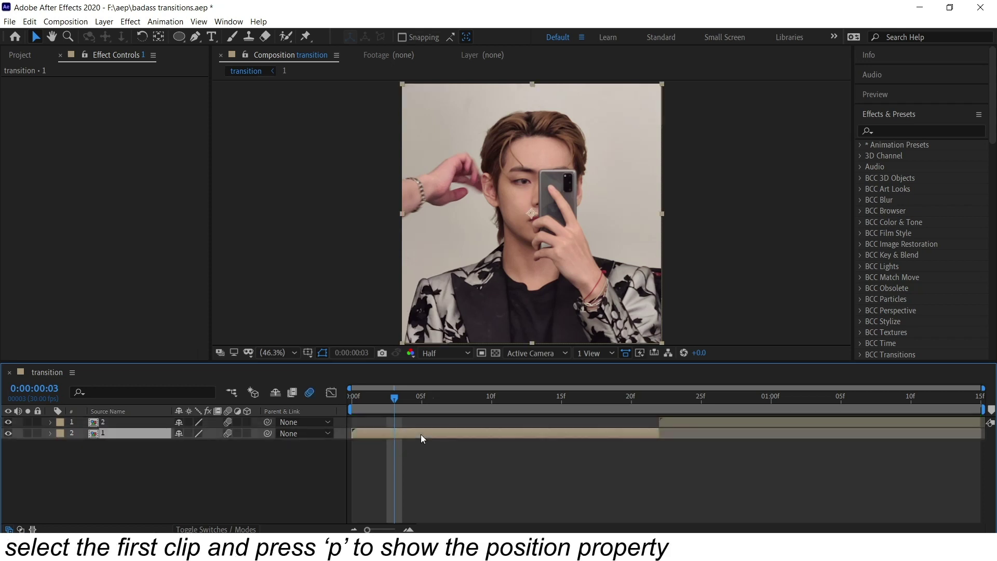
key(p)
right_click(160, 446)
click(192, 306)
click(83, 455)
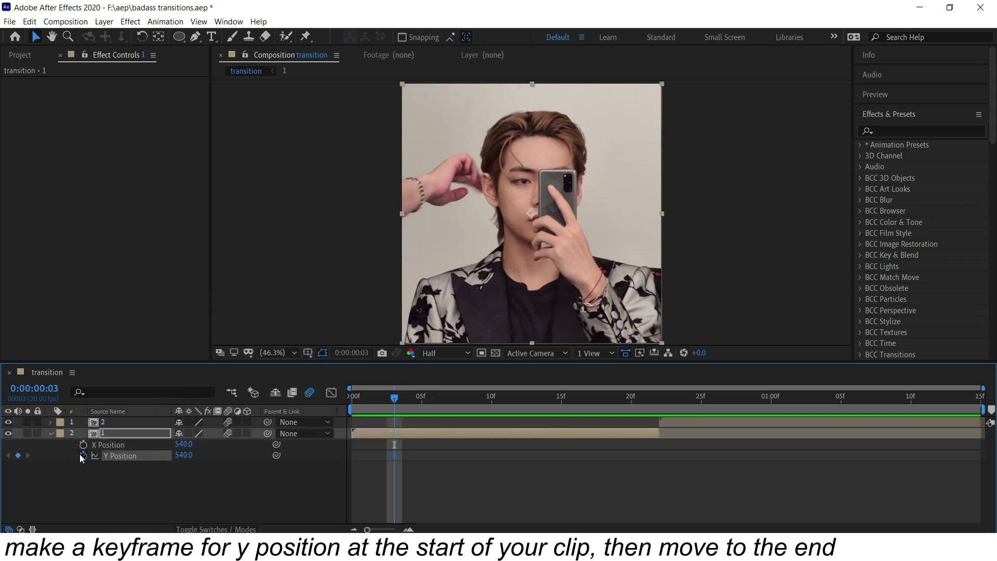
drag(183, 455, 585, 442)
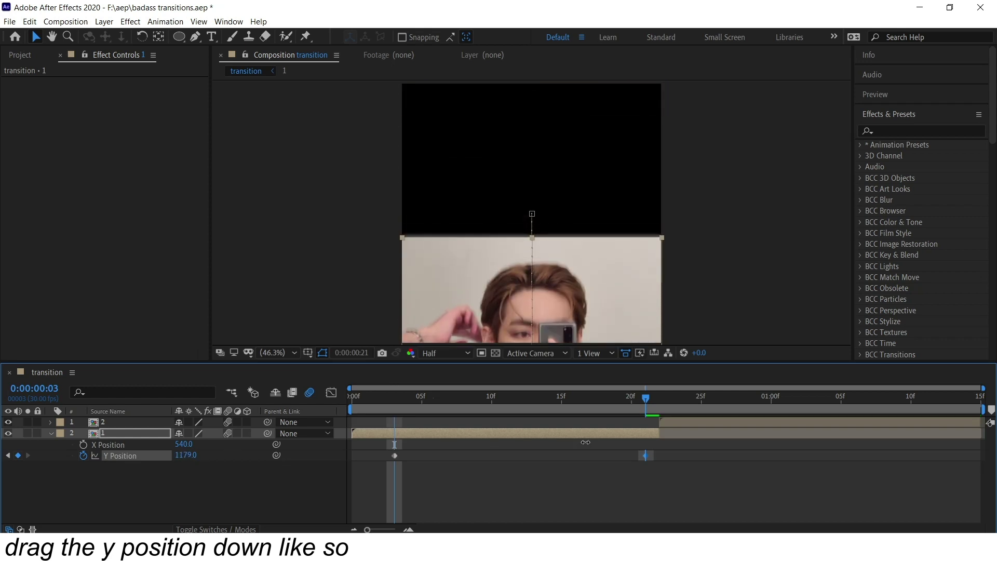
mouse_move(650, 456)
mouse_down()
mouse_move(659, 455)
mouse_move(369, 462)
mouse_up()
Ease the Y Position keyframes and steepen the curve into the final keyframe.
key(F9)
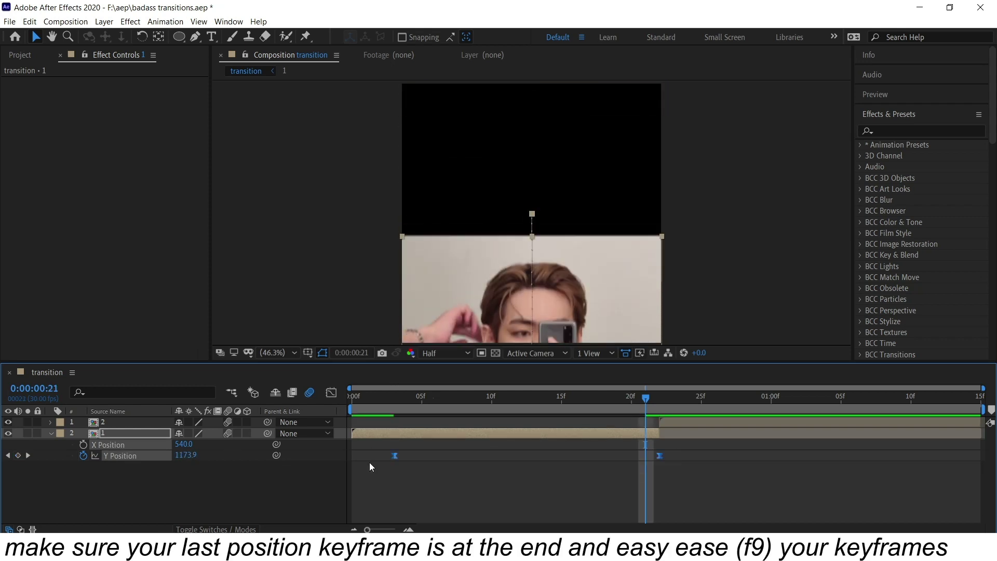
key(shift+F3)
drag(582, 426, 652, 492)
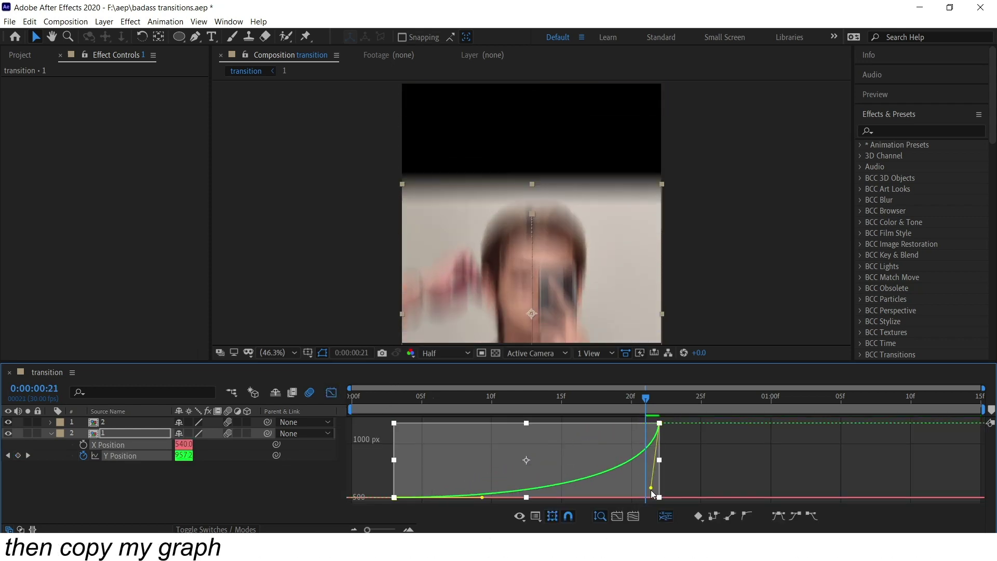
mouse_move(482, 498)
mouse_down()
mouse_move(625, 485)
mouse_move(622, 477)
mouse_up()
key(space)
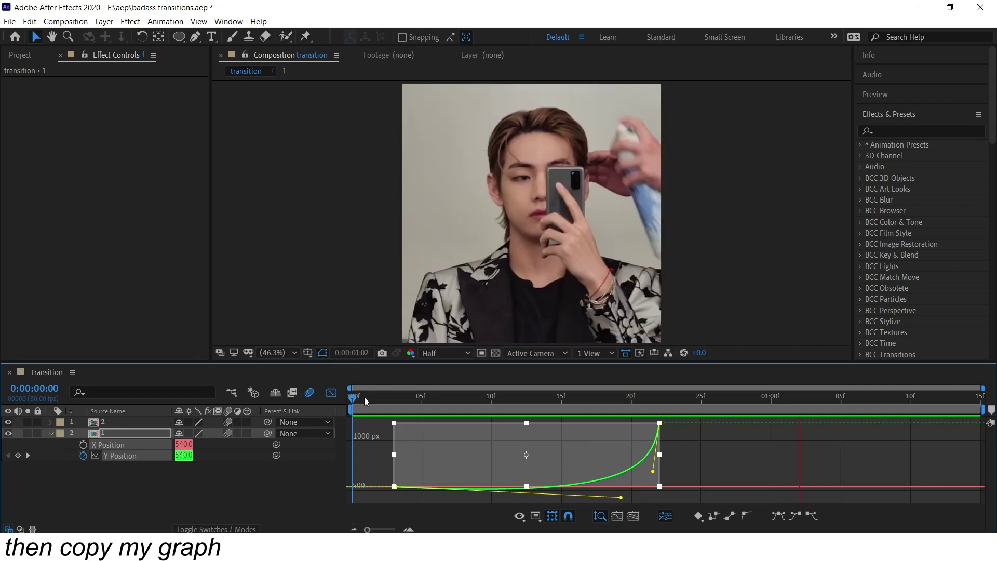
key(shift+F3)
drag(774, 405, 961, 394)
Separate clip 2's position and keyframe Y from -165 at its start to 540.
click(958, 419)
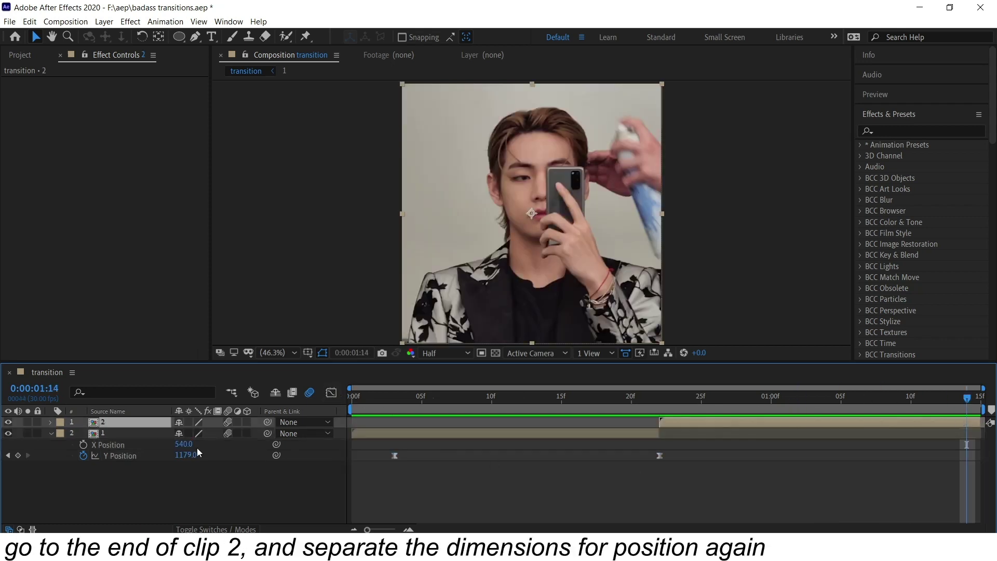
key(p)
right_click(138, 434)
click(218, 287)
click(83, 445)
key(i)
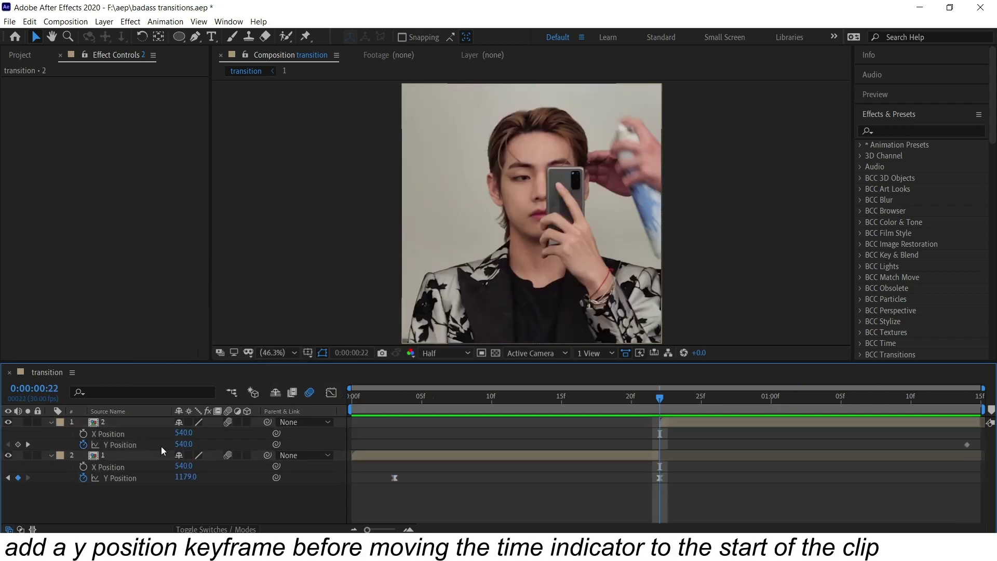
drag(183, 443, 3, 439)
drag(168, 446, 75, 446)
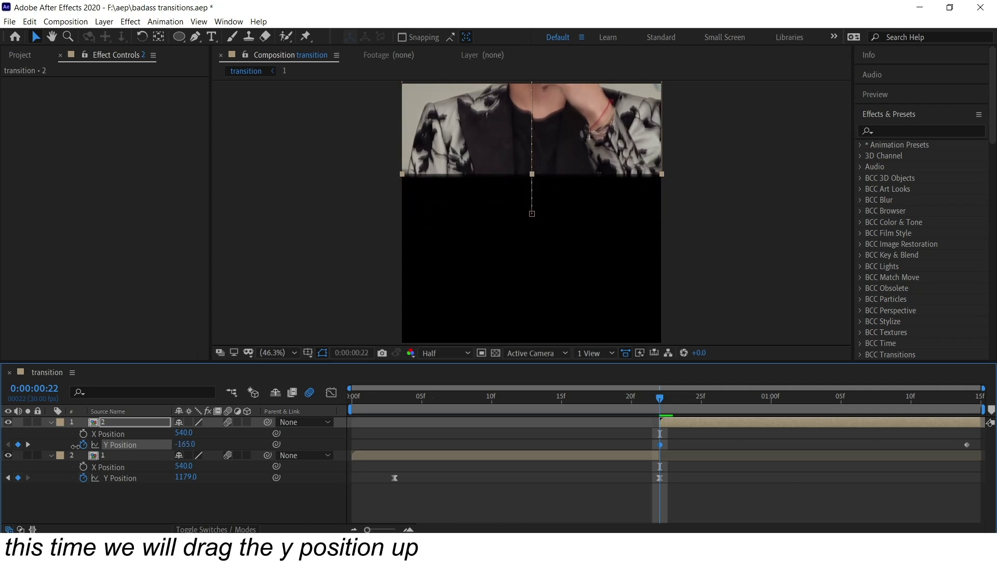
Shape clip 2's Y curve to start very fast and ease into the final keyframe.
drag(648, 430, 970, 454)
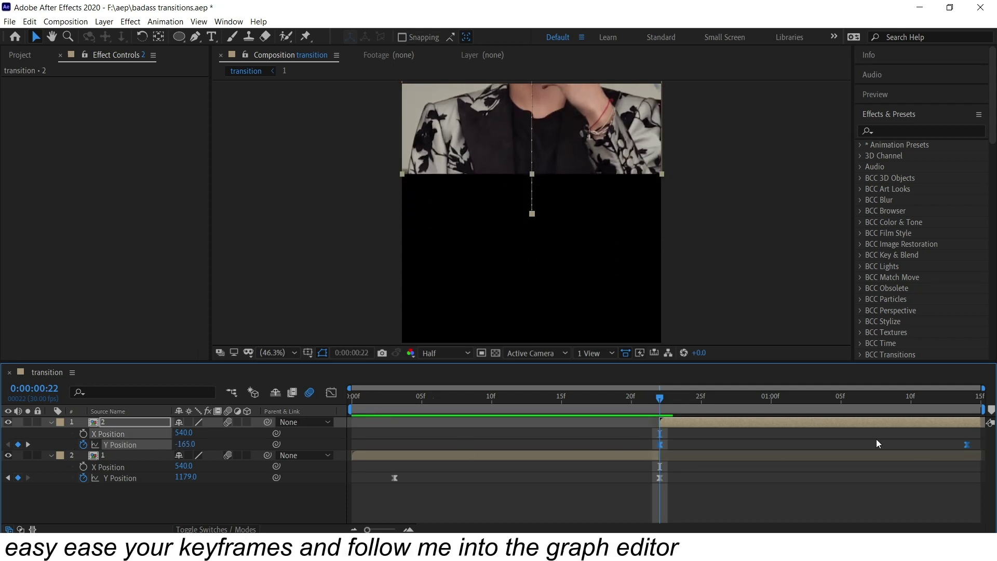
click(331, 391)
drag(761, 496, 672, 450)
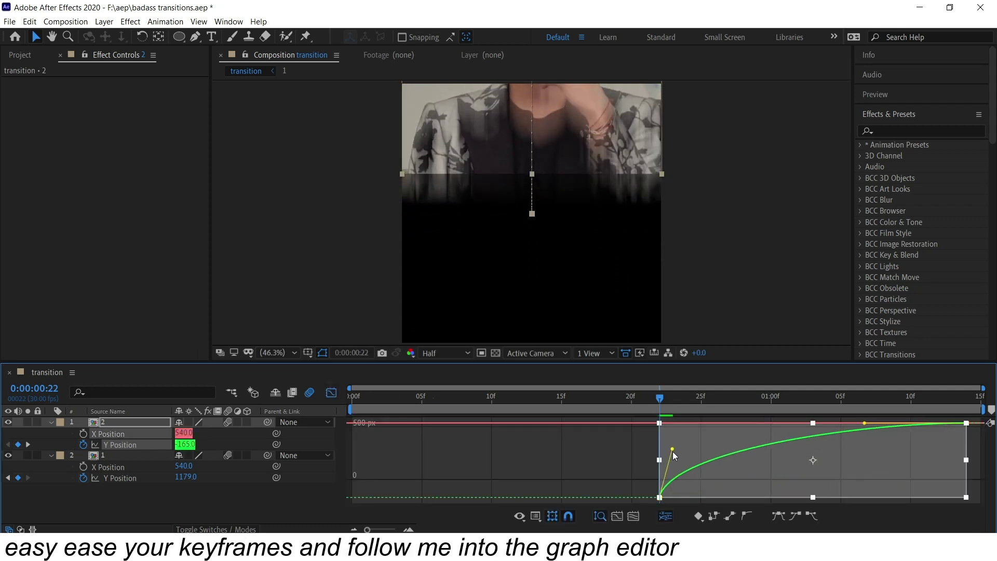
drag(864, 424, 696, 423)
key(space)
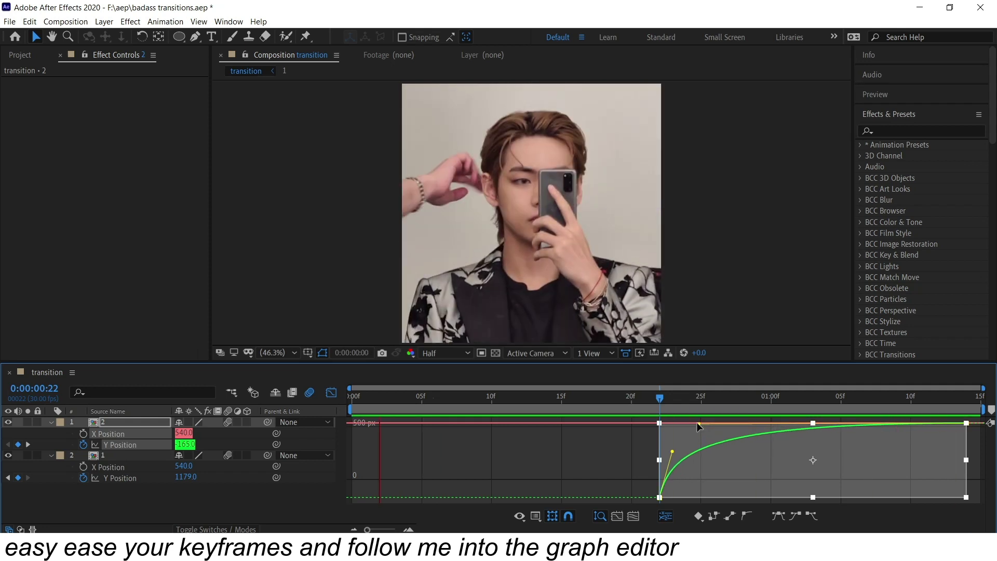
key(shift+F3)
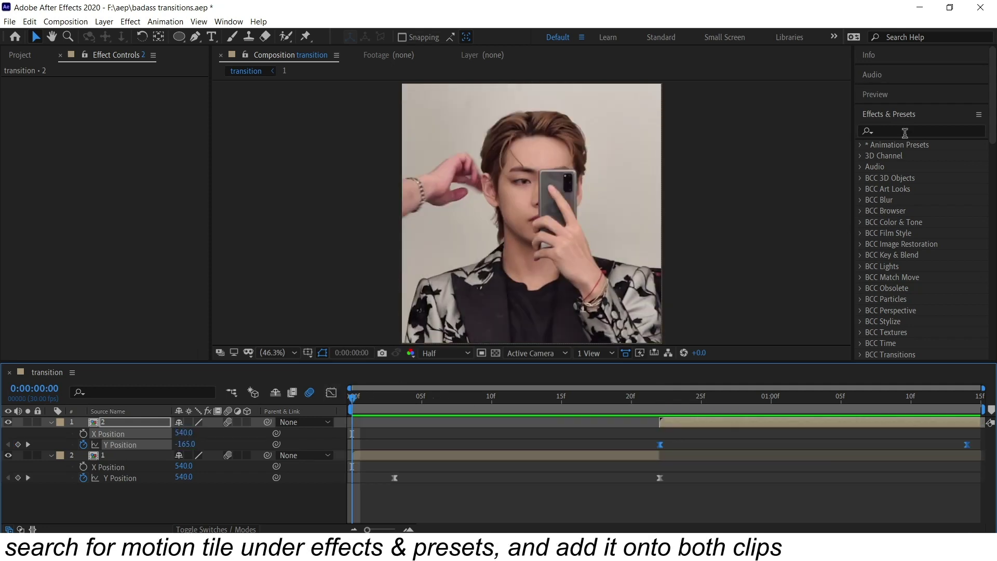
Apply Motion Tile to both clips and preview the slide transition.
click(921, 131)
text(motion tile)
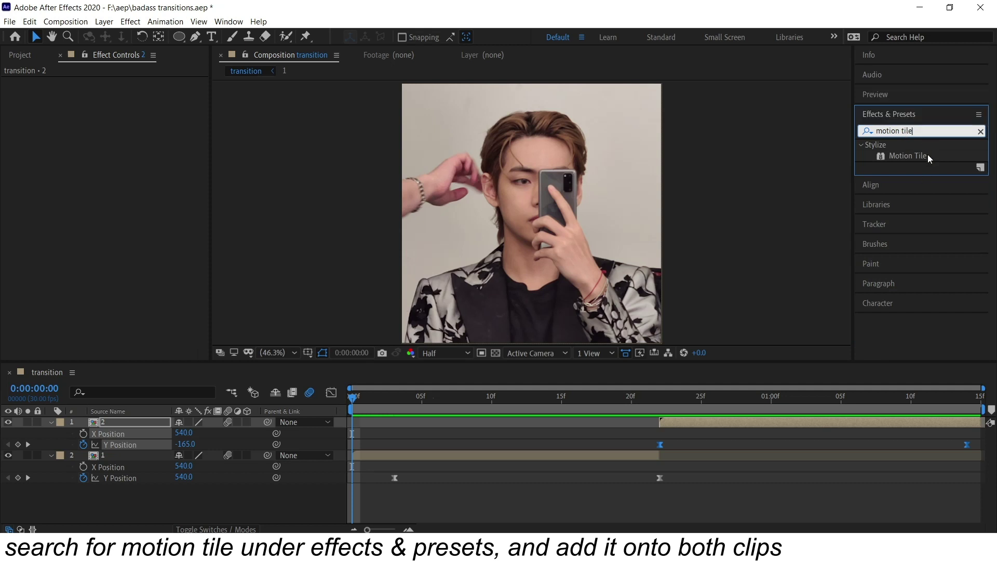
drag(909, 156, 661, 460)
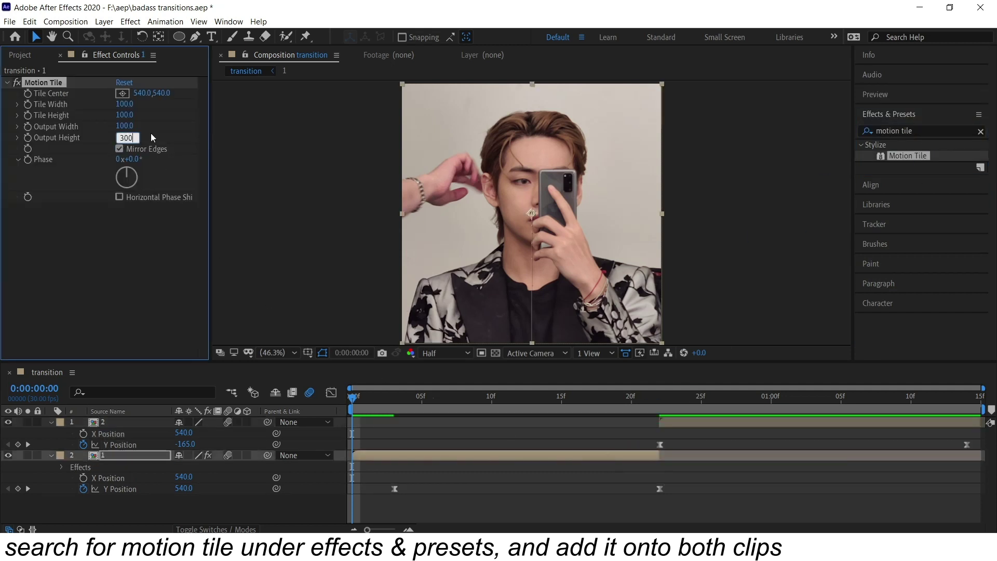
drag(733, 420, 733, 420)
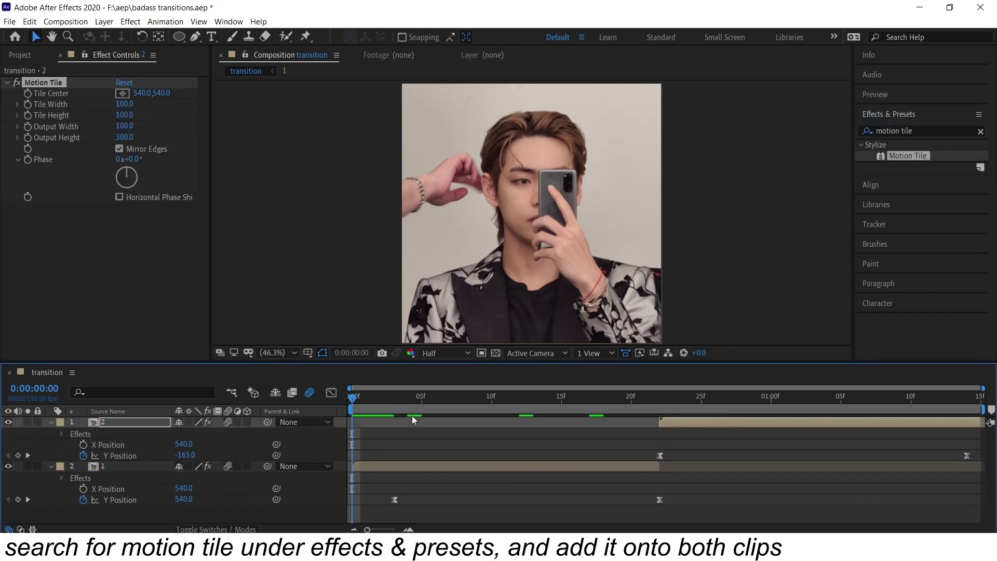
key(space)
Collapse the layer properties and add a new adjustment layer at frame 3.
drag(475, 400, 394, 400)
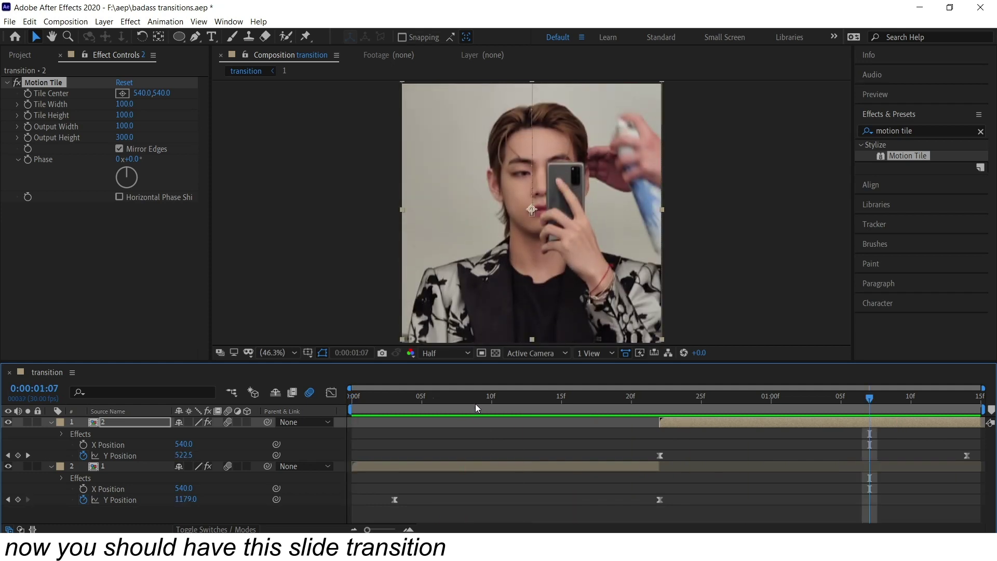
click(424, 428)
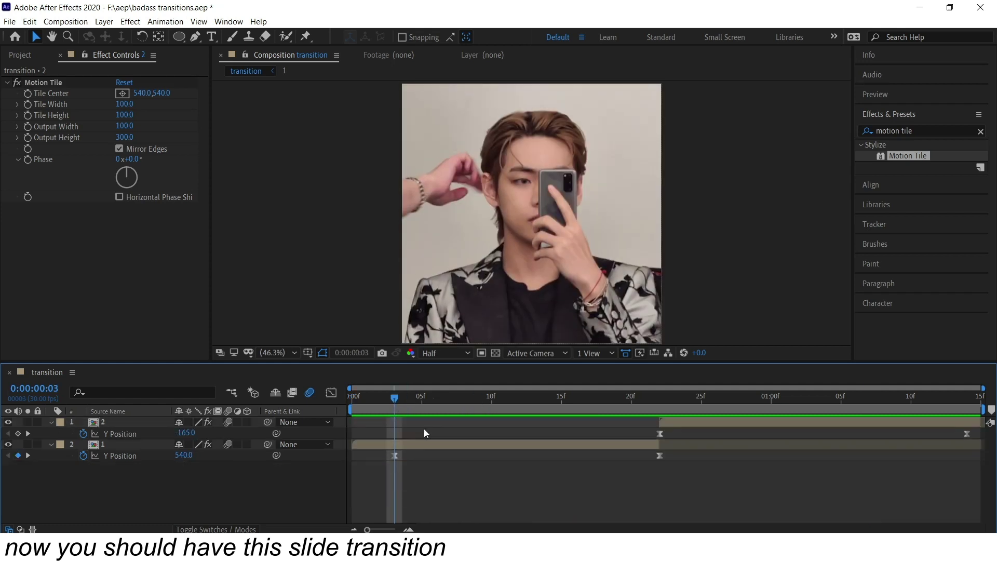
key(u)
key(ctrl+alt+y)
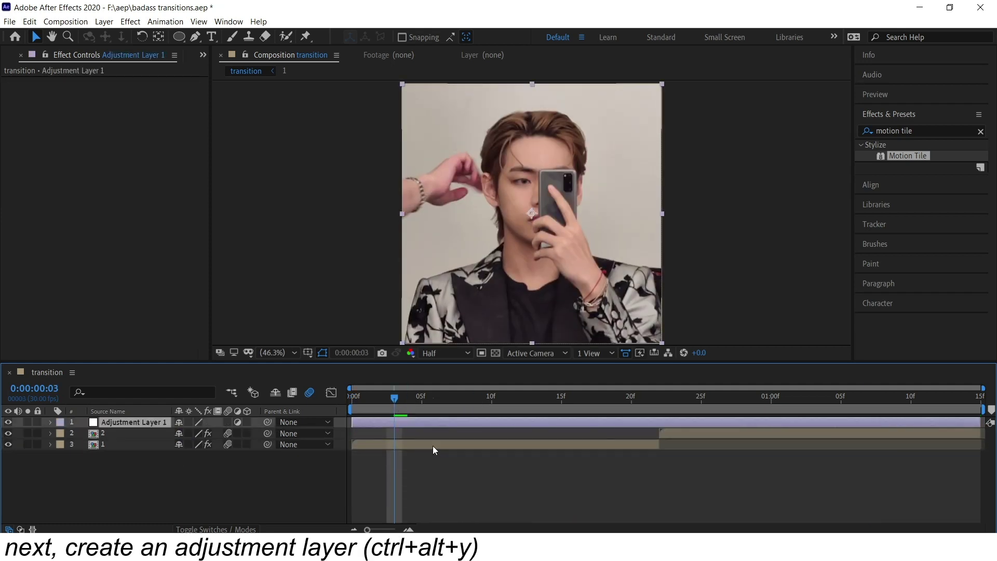
Split the adjustment layer at frame 22, move the first piece below the second clip, and go to frame 8.
click(661, 400)
key(ctrl+shift+d)
drag(161, 428, 145, 446)
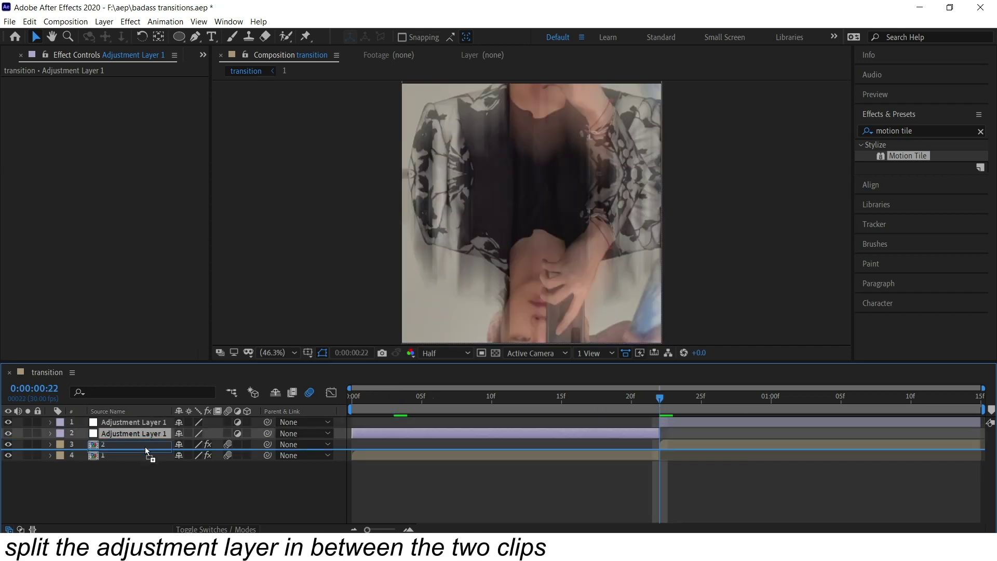
click(410, 398)
drag(410, 398, 467, 398)
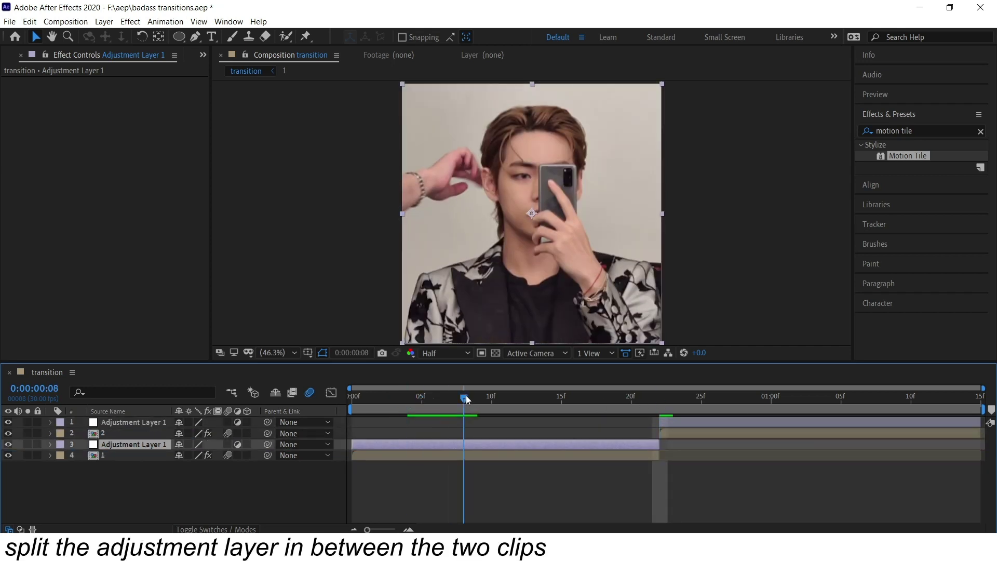
Apply CC Scale Wipe to the lower adjustment layer with Direction 180°.
click(935, 131)
text(cc scale)
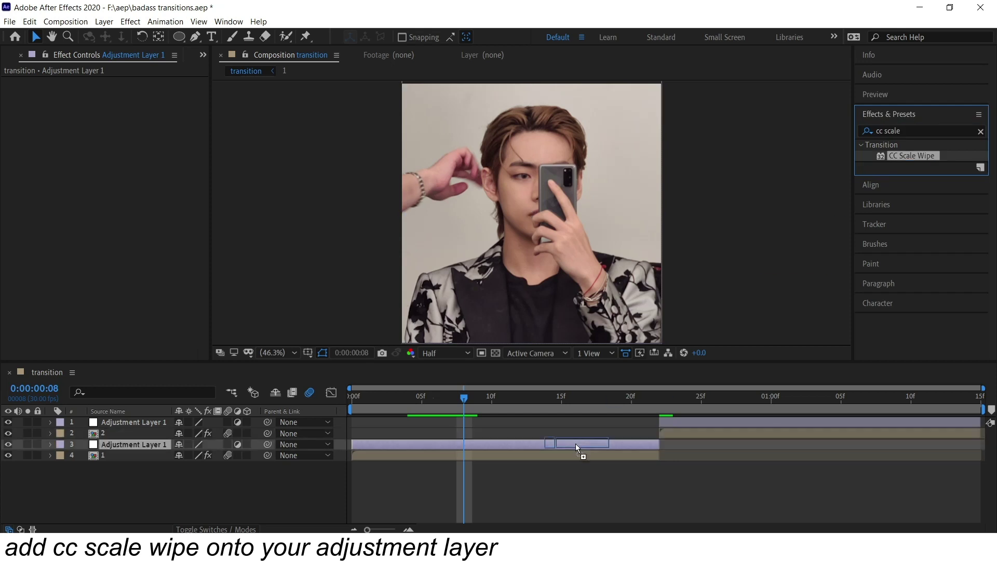
drag(575, 444, 576, 444)
click(134, 114)
text(180)
key(Return)
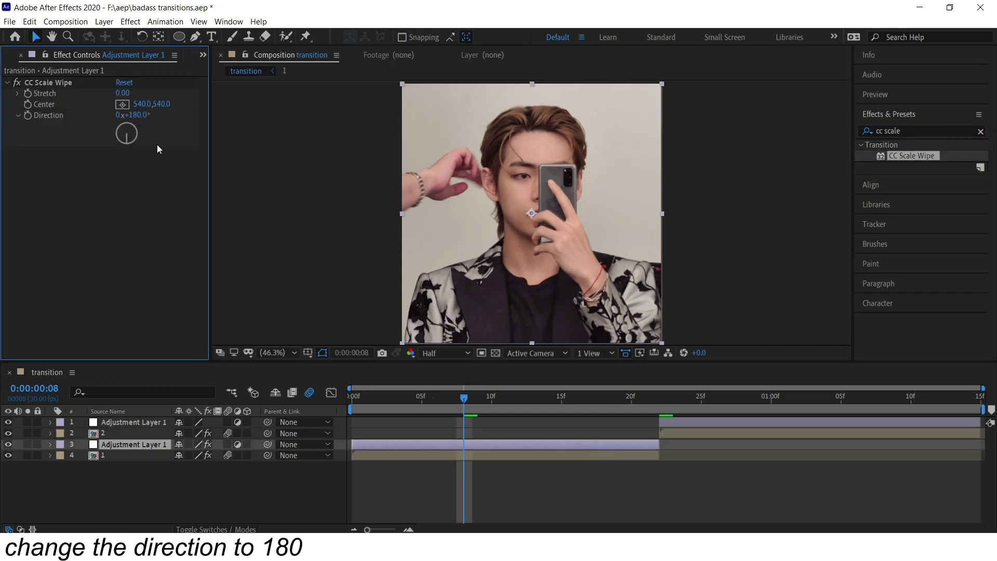
Keyframe Stretch, set it to 6.5 at frame 21, and easy-ease the keyframes.
click(28, 93)
click(125, 93)
text(6.5)
key(Return)
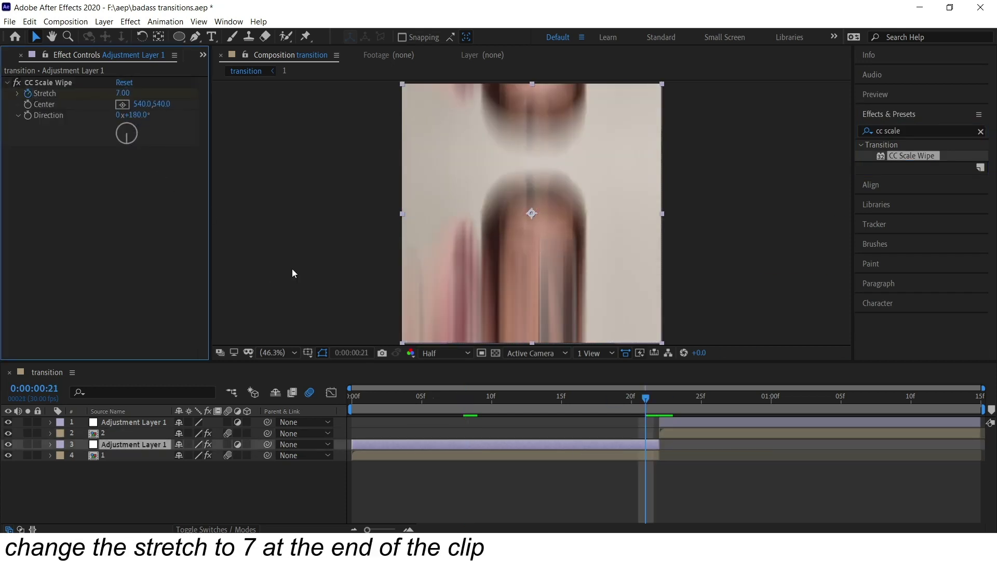
key(u)
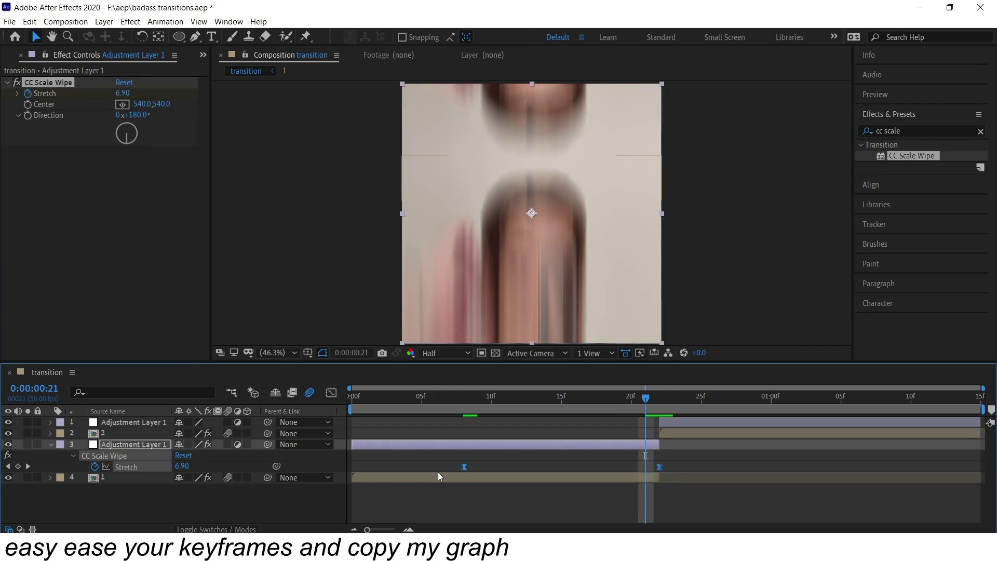
key(F9)
Lengthen the Stretch keyframe influence in the Graph Editor so the wipe builds steeply, previewing it.
click(331, 392)
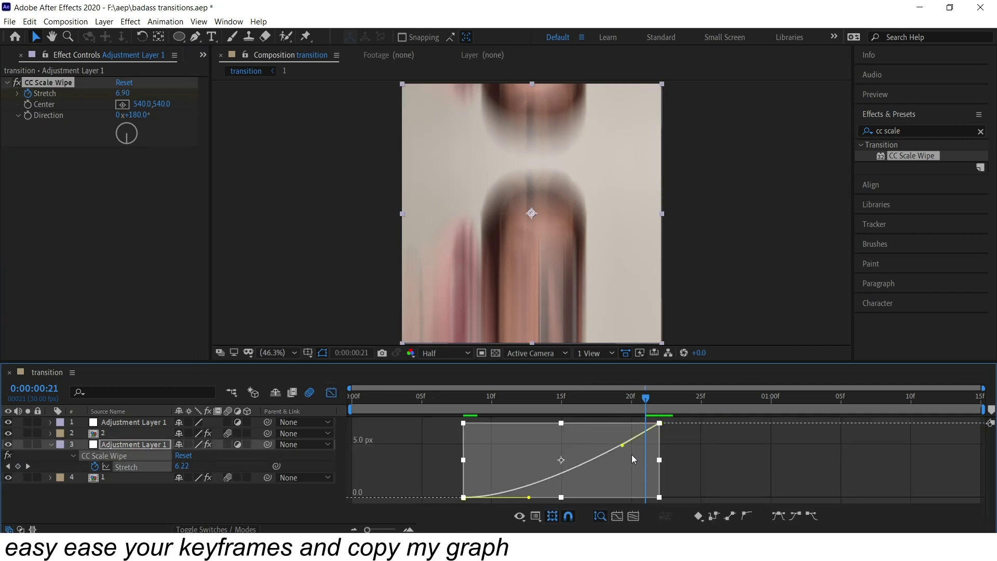
drag(622, 445, 642, 469)
key(space)
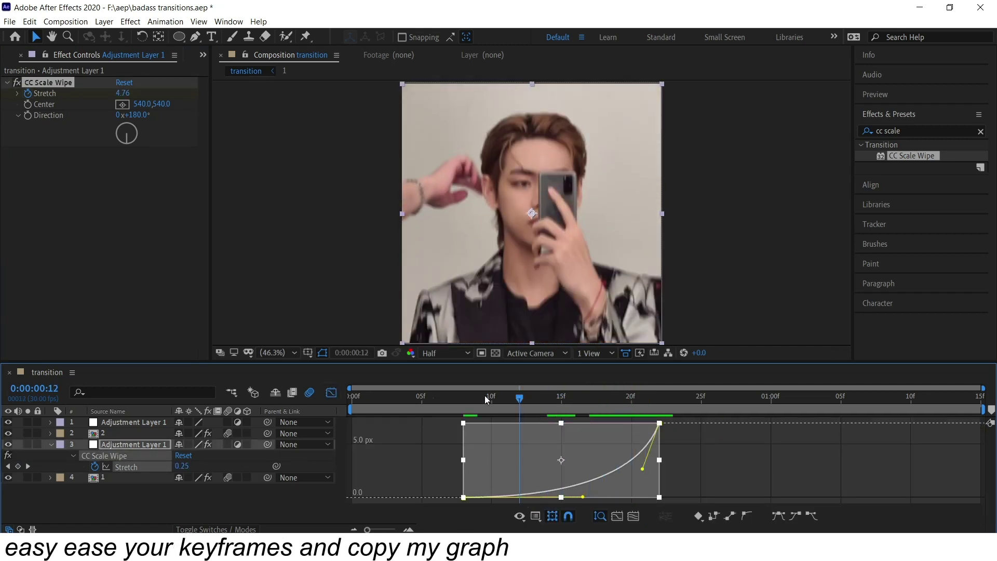
key(space)
drag(612, 493, 612, 497)
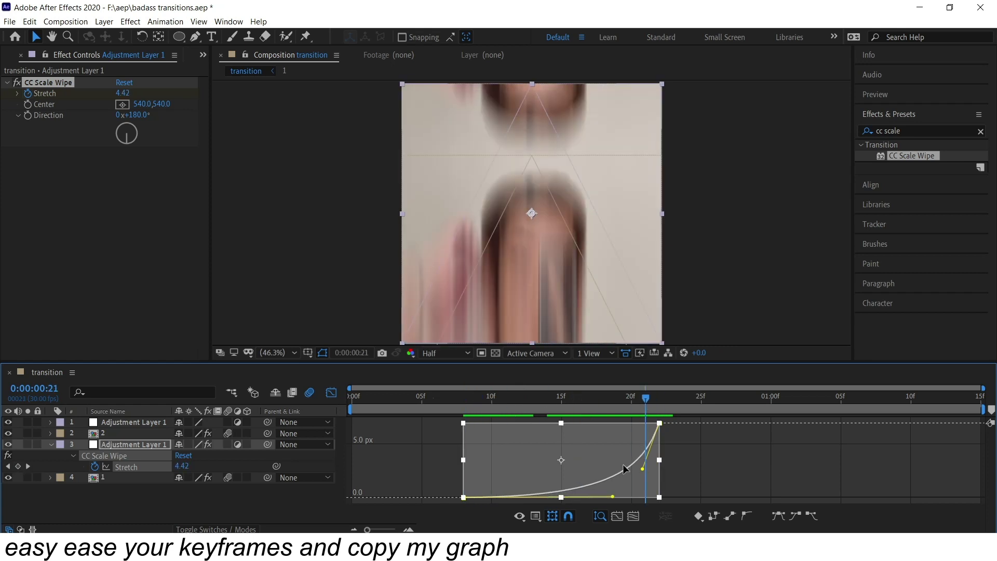
key(space)
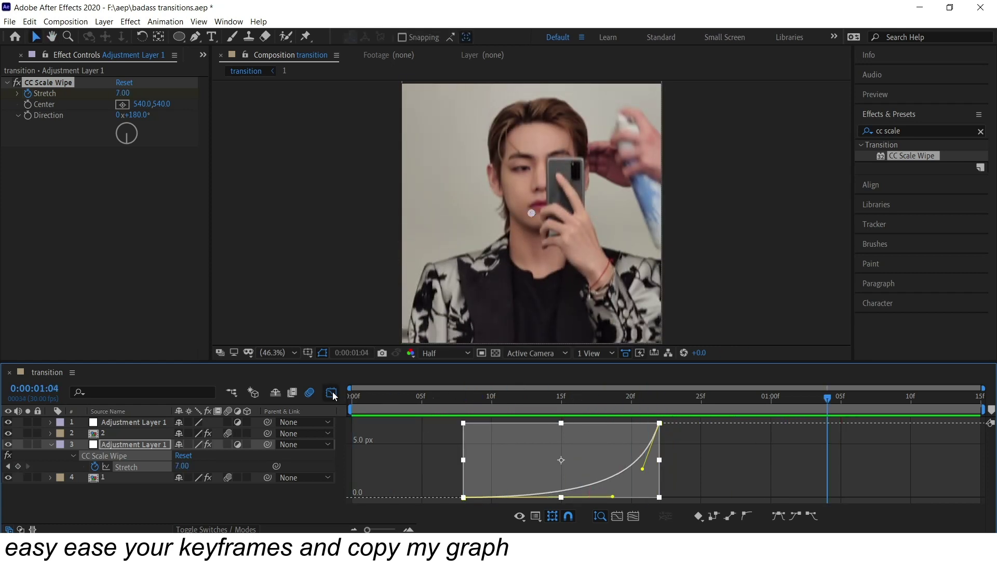
click(331, 392)
click(882, 422)
Apply CC Scale Wipe to the other adjustment layer with Direction 0°.
drag(915, 160, 208, 169)
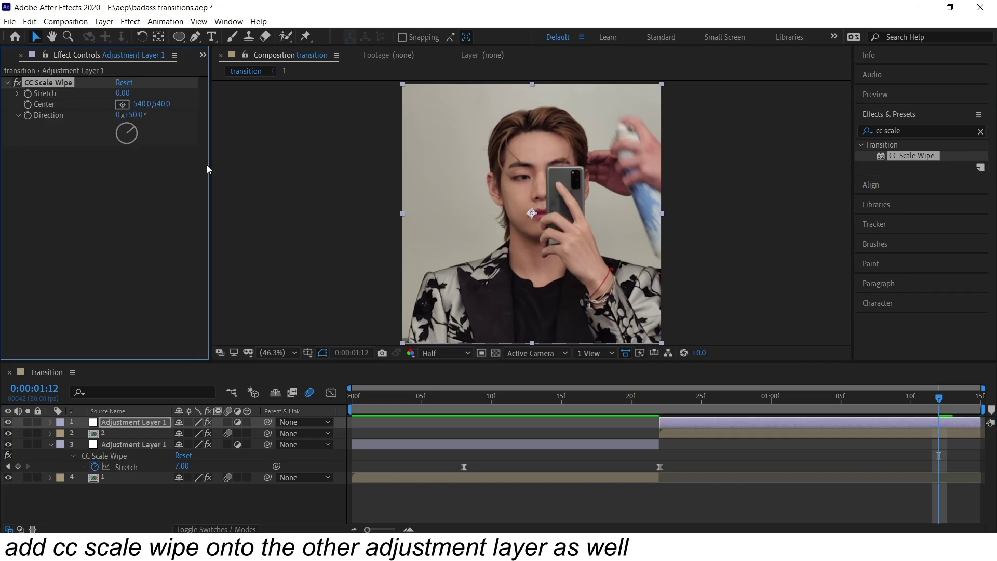
drag(141, 115, 174, 142)
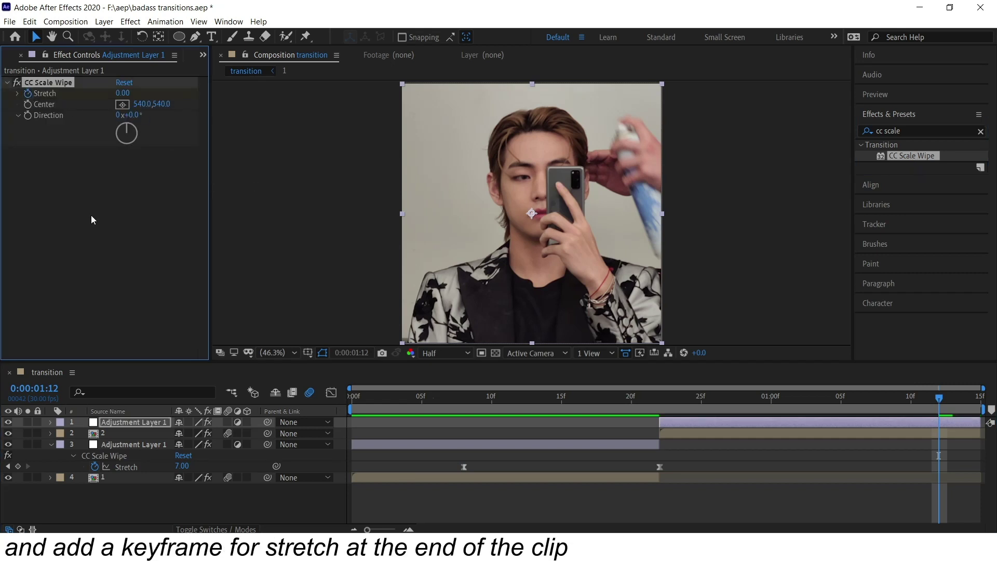
key(j)
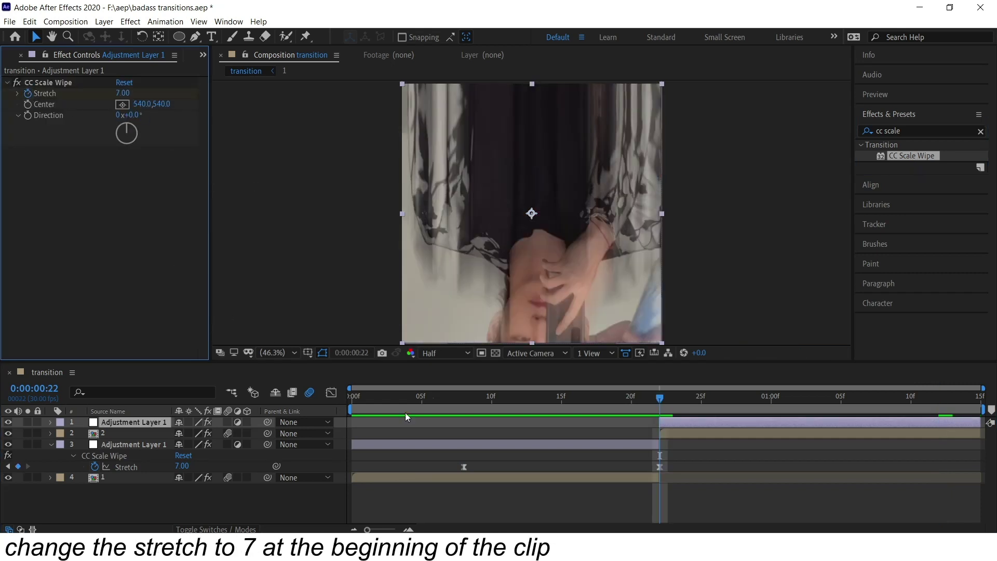
key(u)
Easy-ease both Stretch keyframes and lengthen the end influence so Stretch drops fast, then preview.
drag(651, 437, 953, 468)
key(F9)
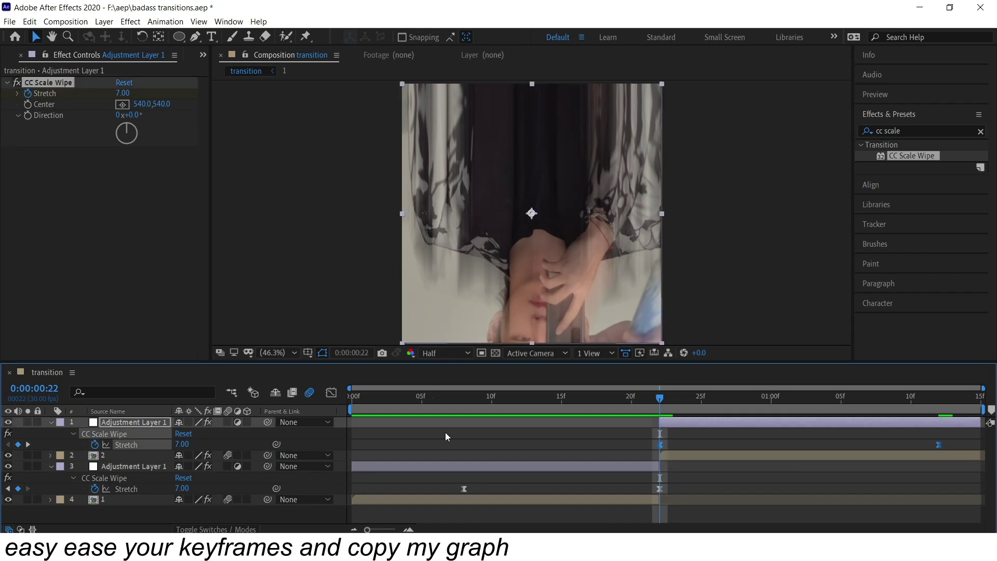
click(331, 392)
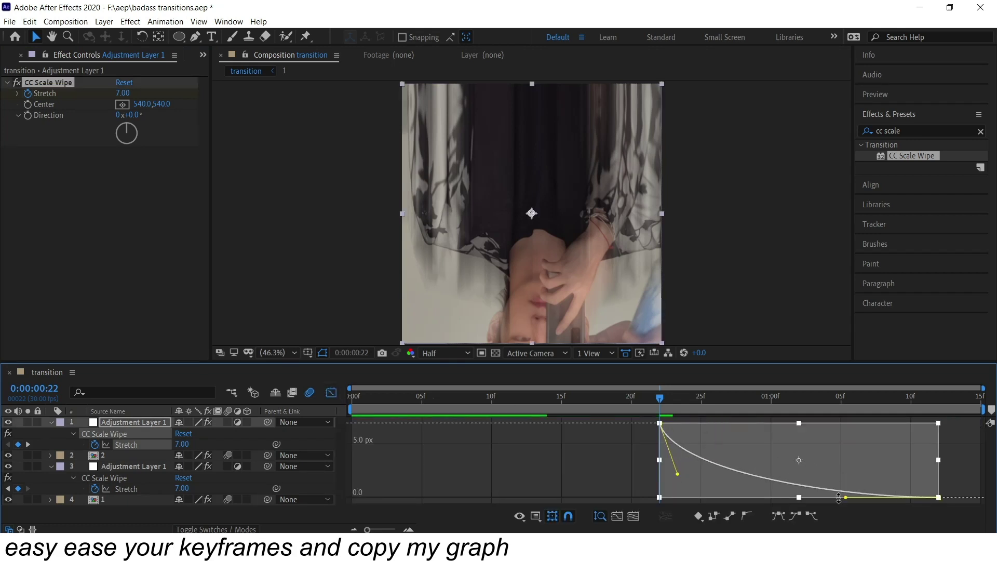
drag(705, 495, 715, 500)
key(space)
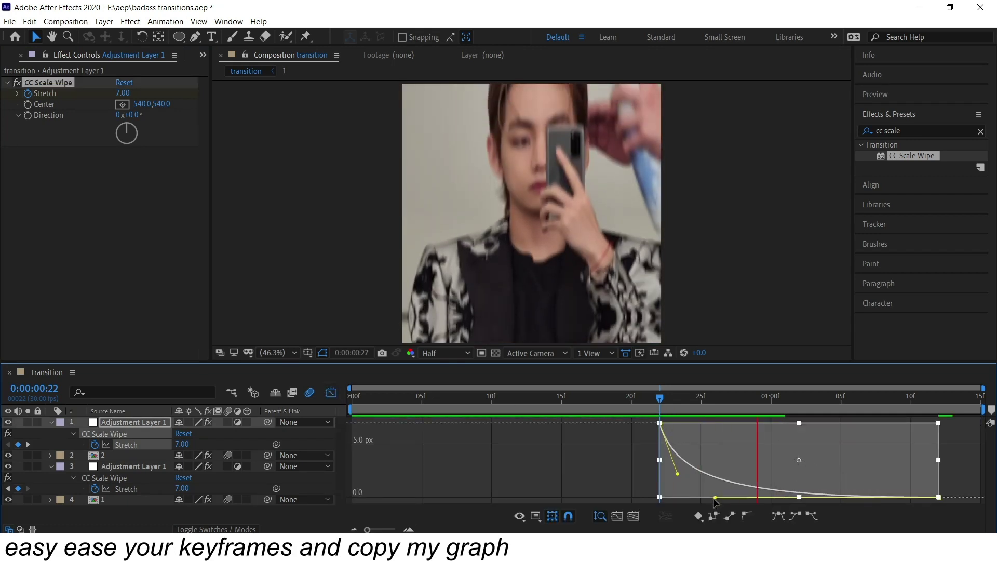
click(331, 392)
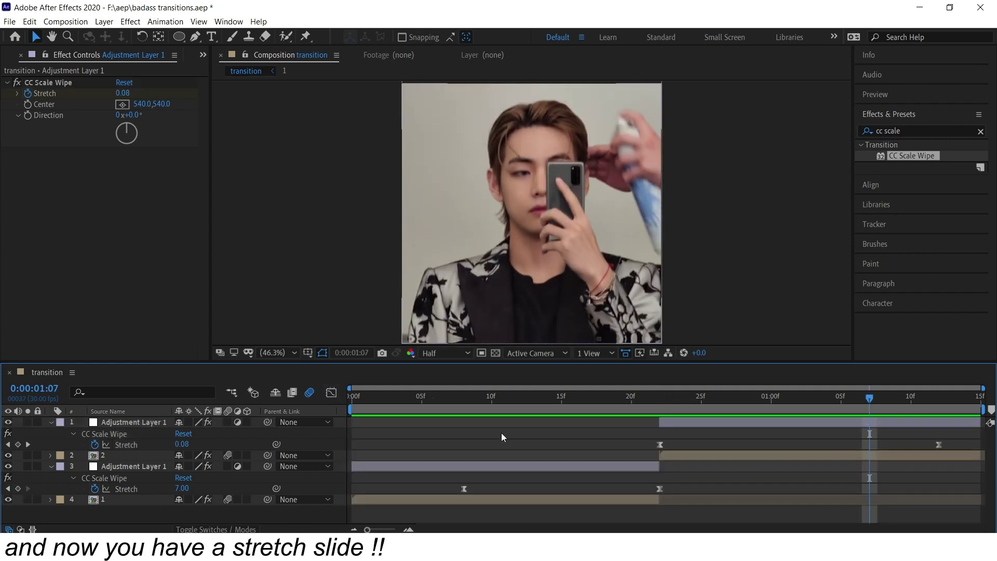
key(u)
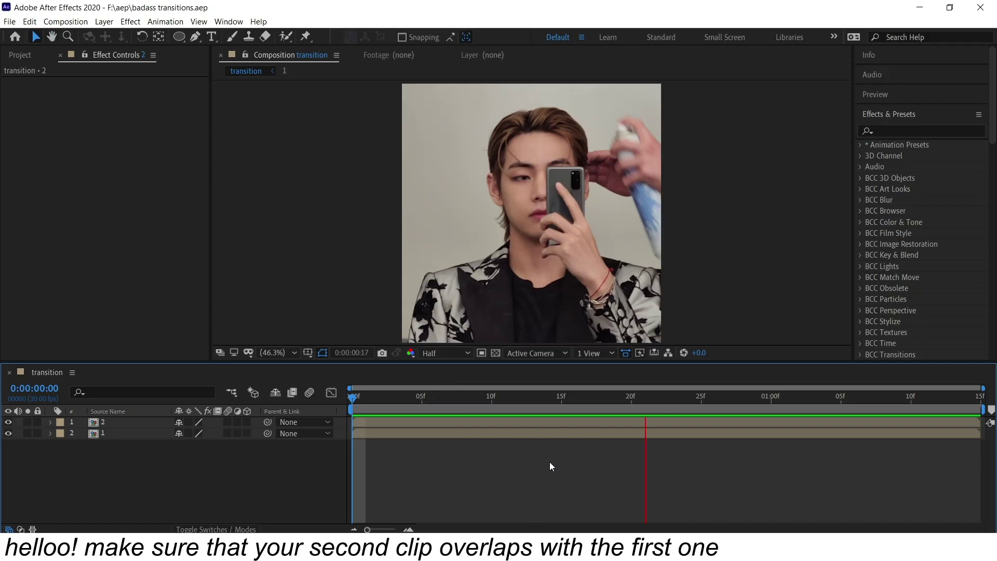
Move the second clip to start at 22f, overlapping the first clip.
drag(669, 403, 659, 402)
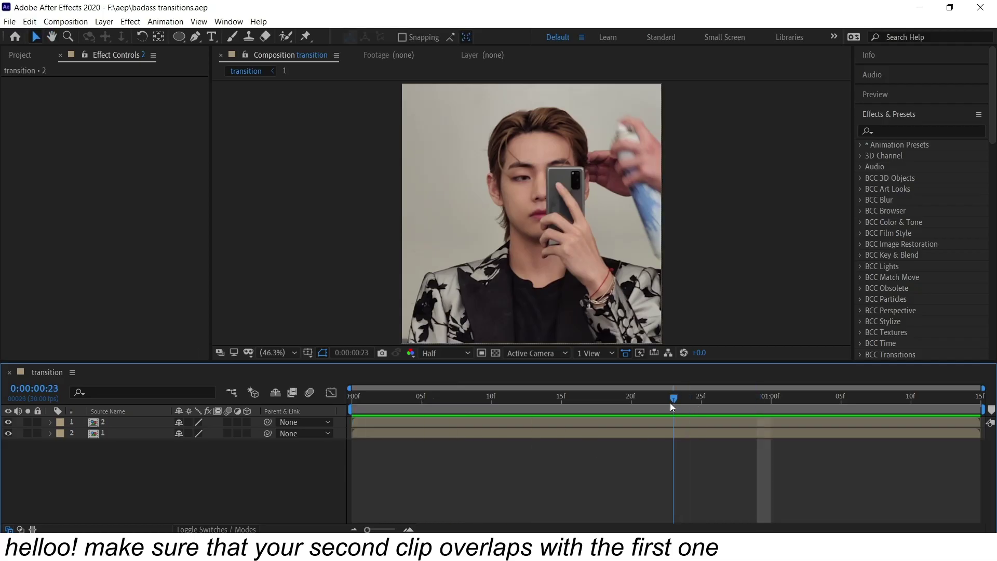
drag(472, 422, 760, 427)
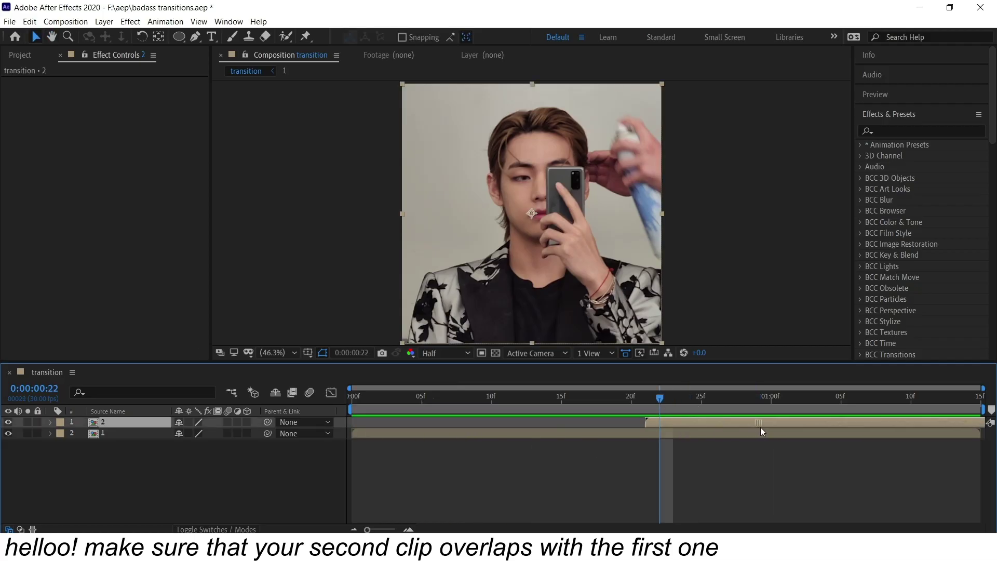
drag(812, 403, 645, 403)
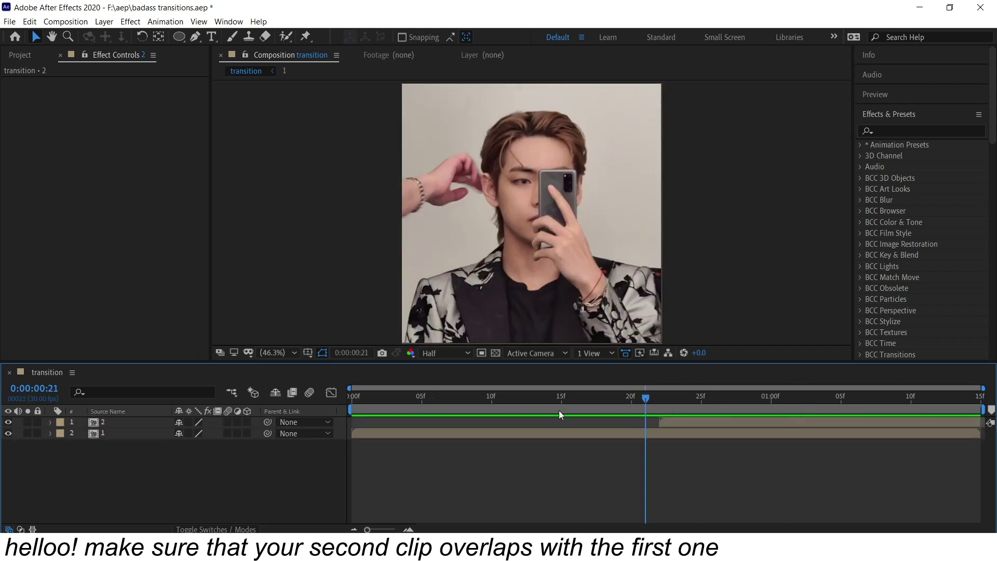
Keyframe the first clip's Scale at 100%, then 55% at the end.
click(123, 435)
key(s)
click(83, 445)
click(827, 400)
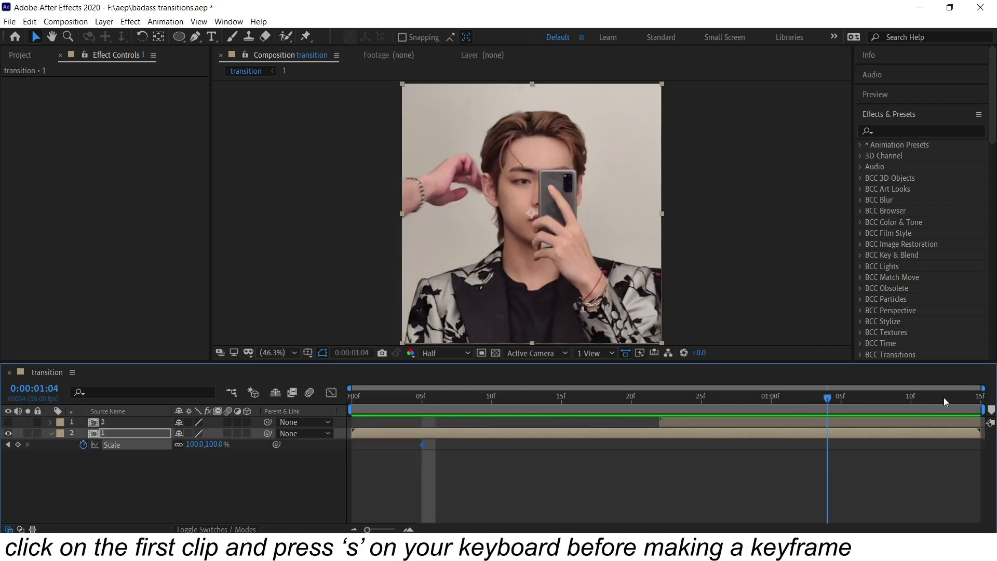
key(Return)
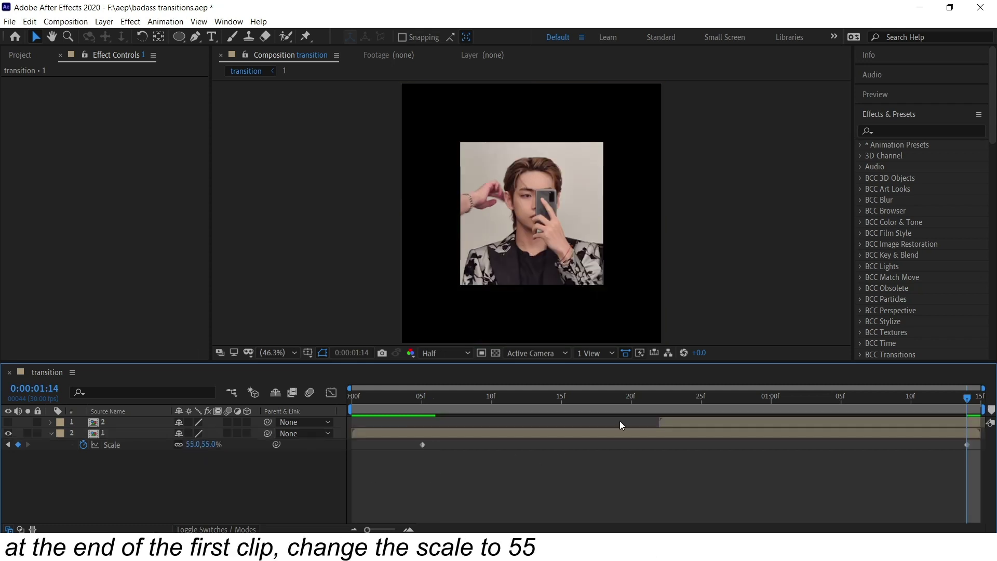
click(660, 397)
Easy-ease both Scale keyframes and pull their influence handles toward the middle for a steep curve.
drag(394, 470, 989, 434)
key(F9)
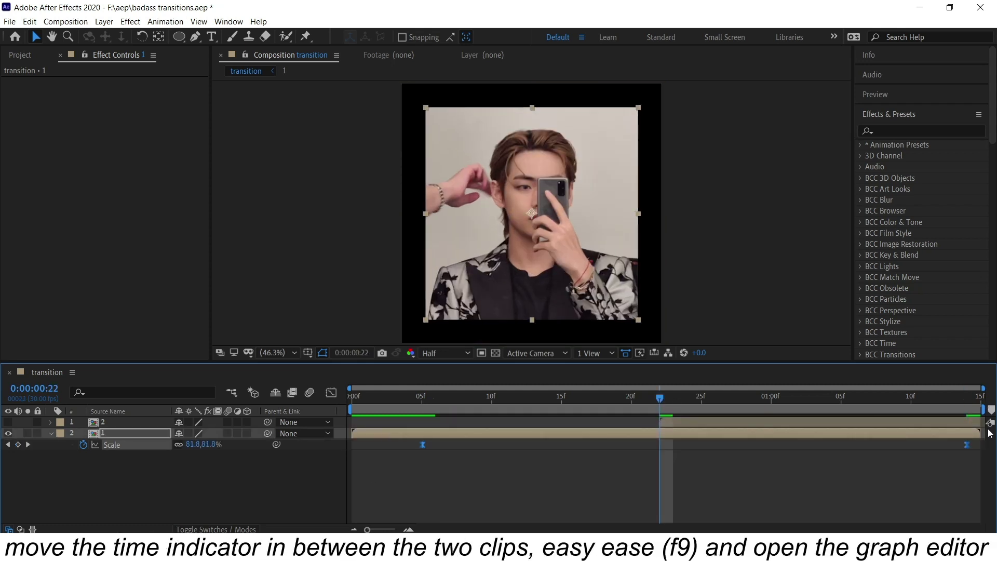
click(331, 393)
drag(606, 425, 774, 427)
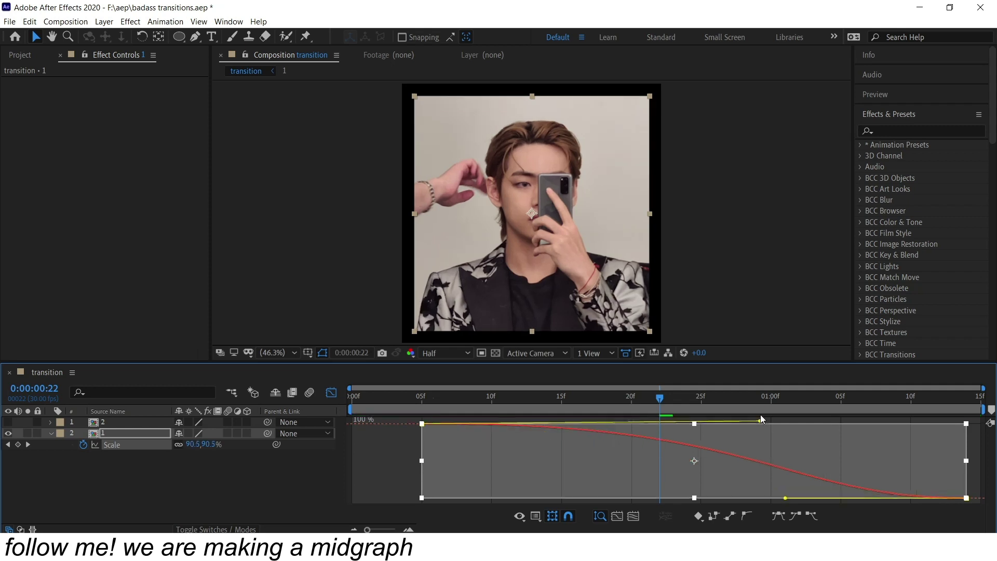
drag(785, 500, 584, 496)
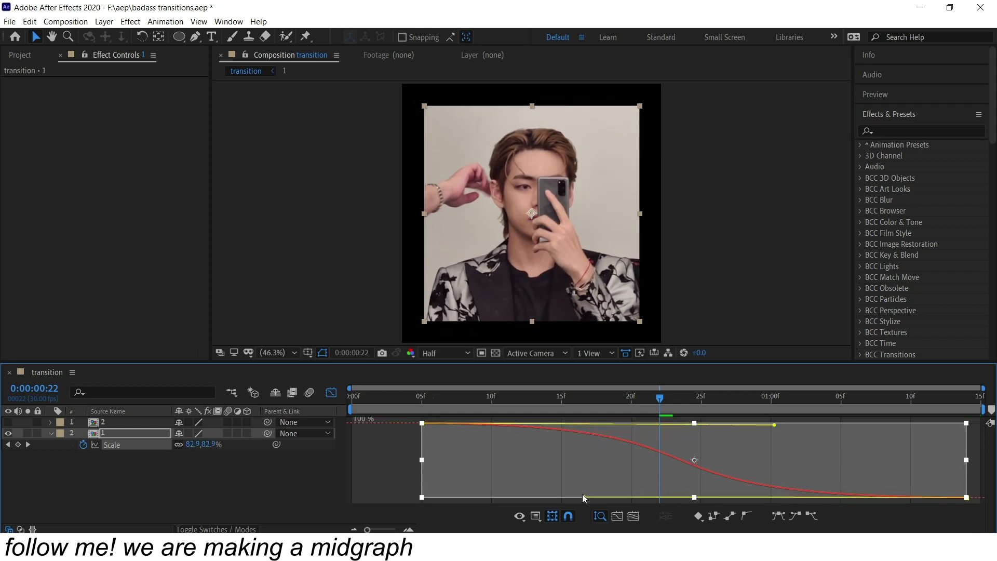
drag(774, 425, 743, 425)
key(space)
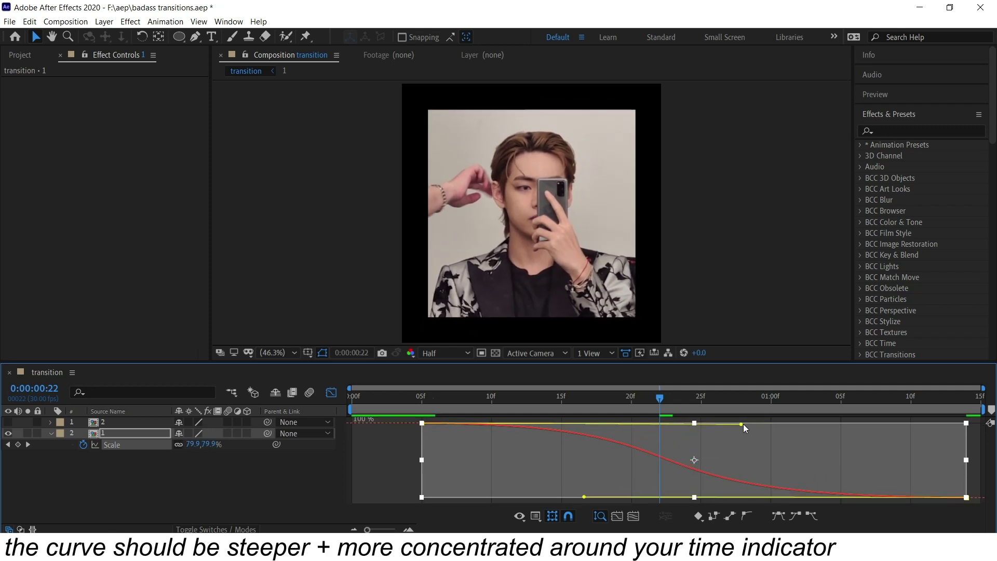
click(658, 403)
click(331, 393)
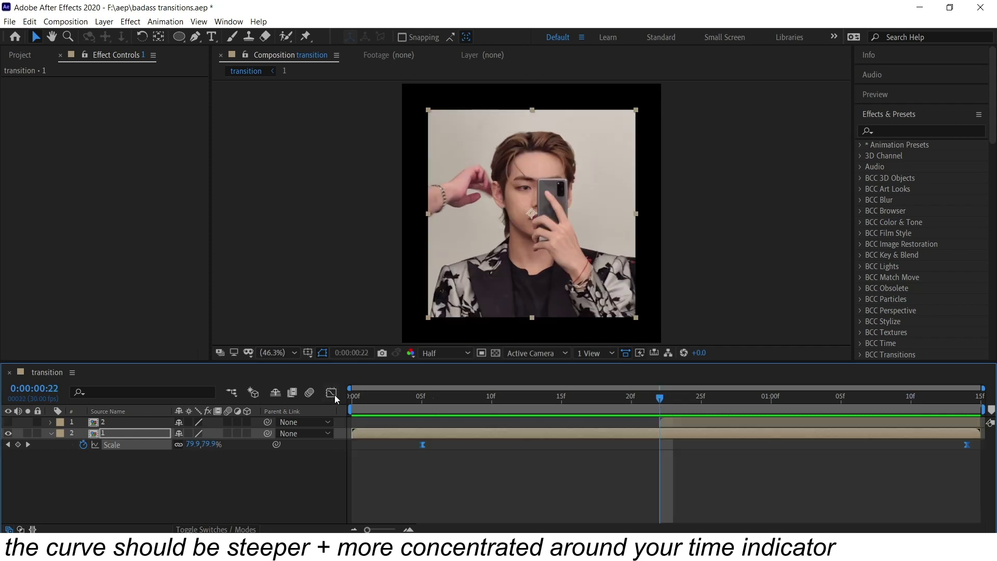
click(422, 399)
Keyframe the first clip's Rotation at 0° and 130° at its last frame.
click(83, 445)
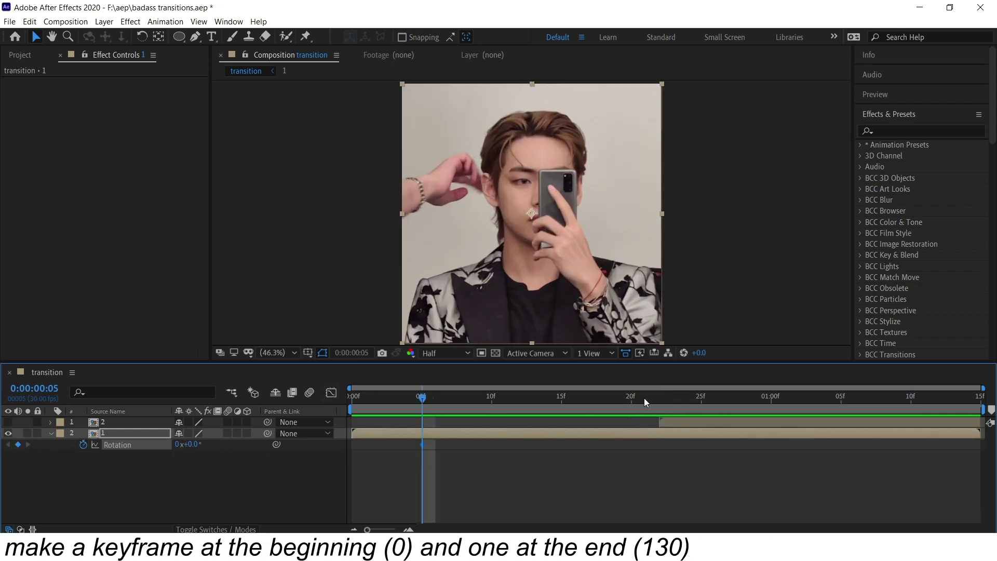
click(969, 413)
text(0)
key(Return)
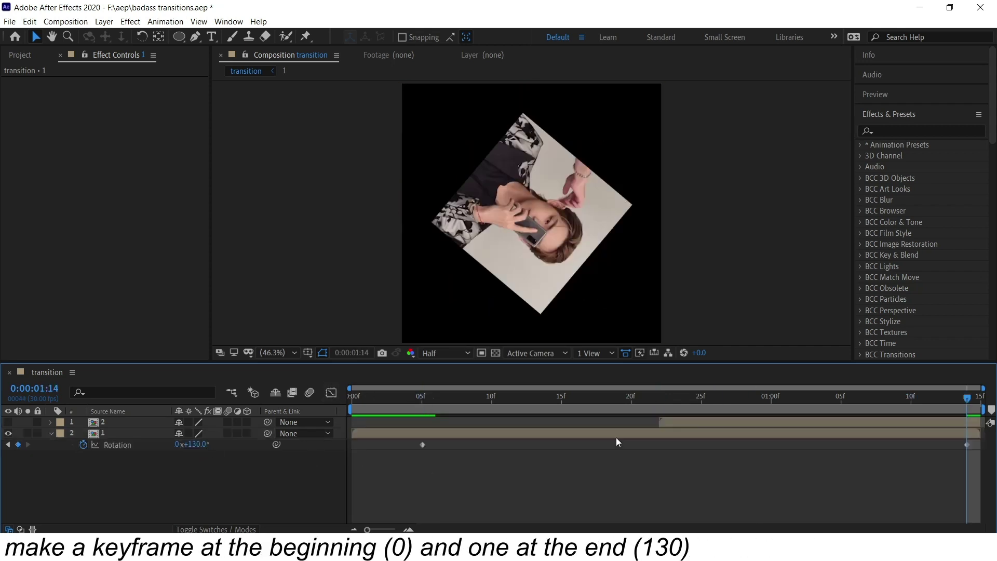
click(658, 397)
Easy-ease both Rotation keyframes and extend both influence handles to steepen the middle, then preview.
drag(371, 456, 932, 432)
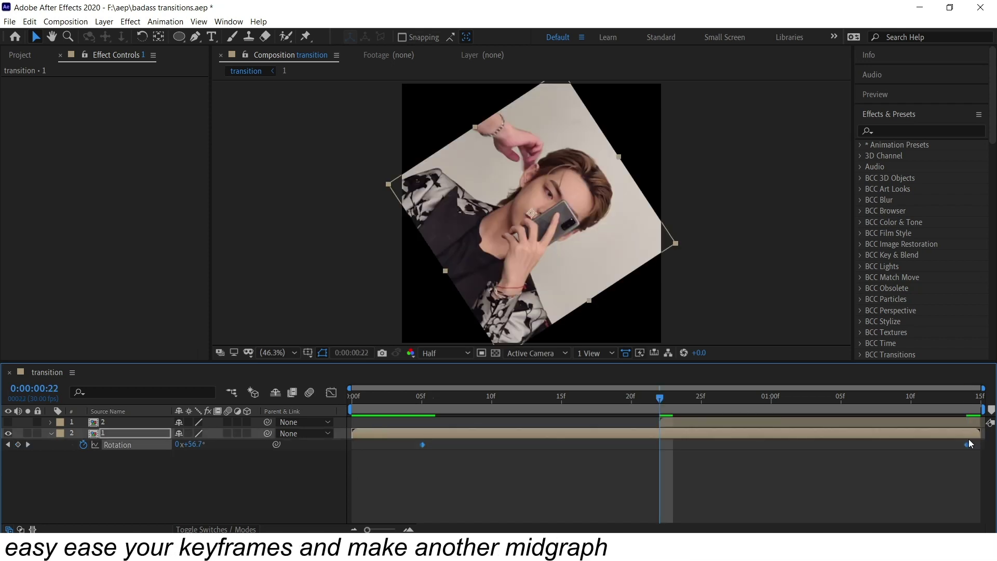
key(F9)
click(337, 393)
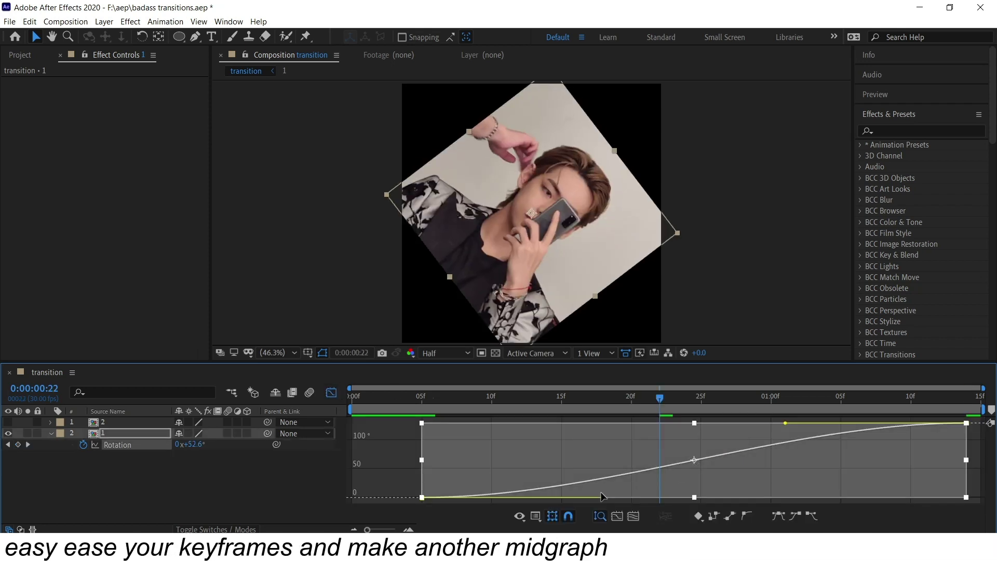
drag(603, 497, 747, 497)
drag(785, 422, 532, 423)
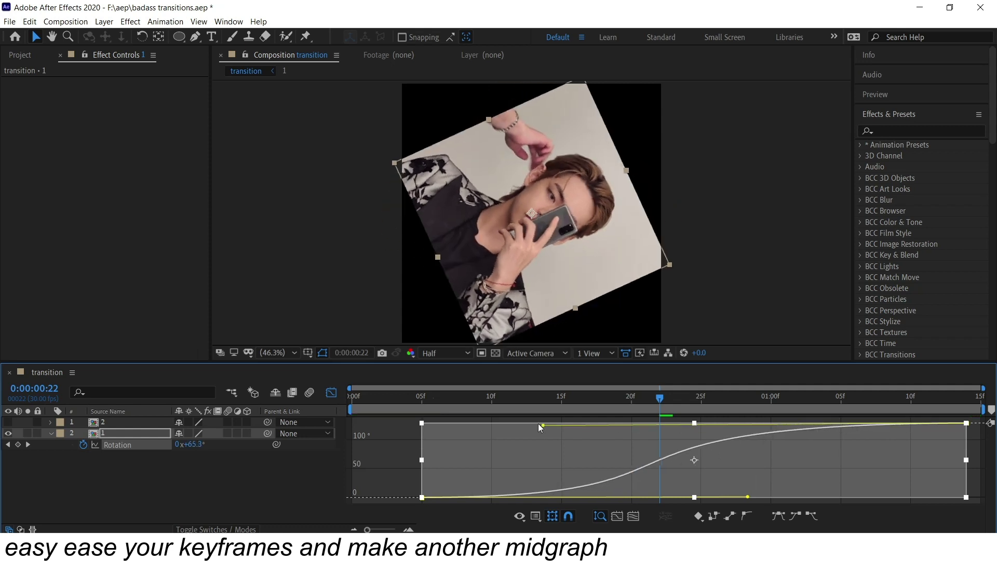
key(space)
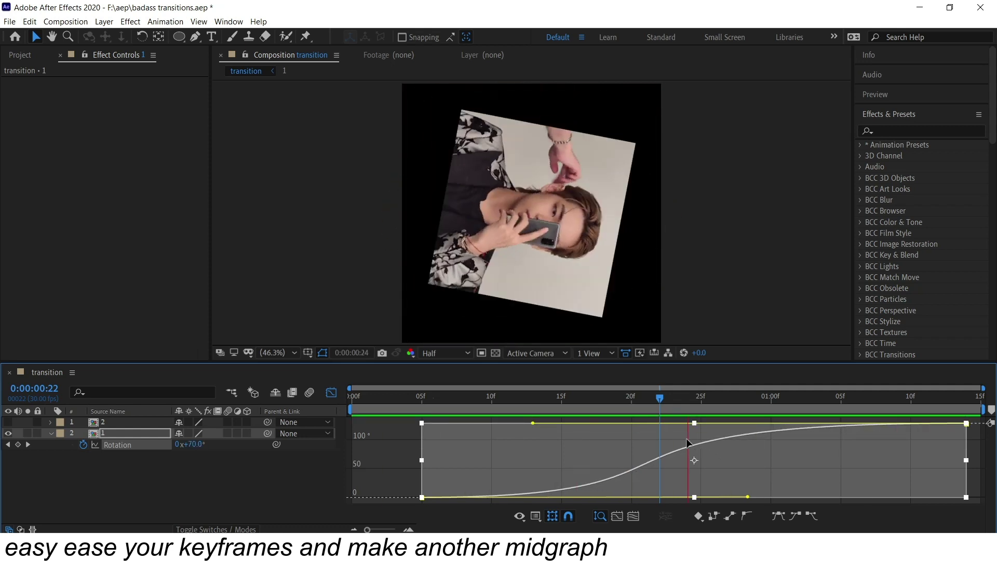
click(331, 393)
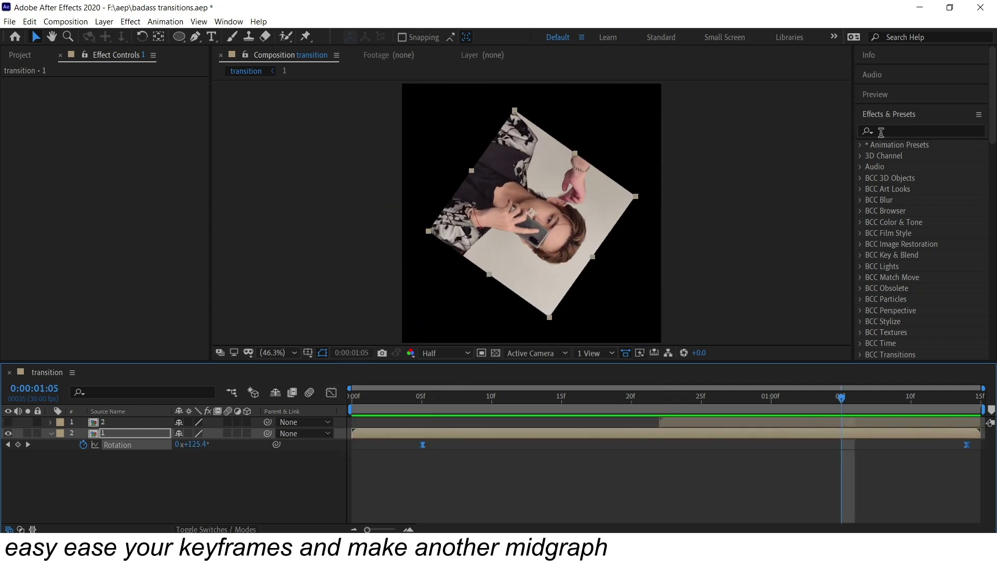
click(892, 130)
Apply Motion Tile to the first clip with output size 300.
text(motion tile)
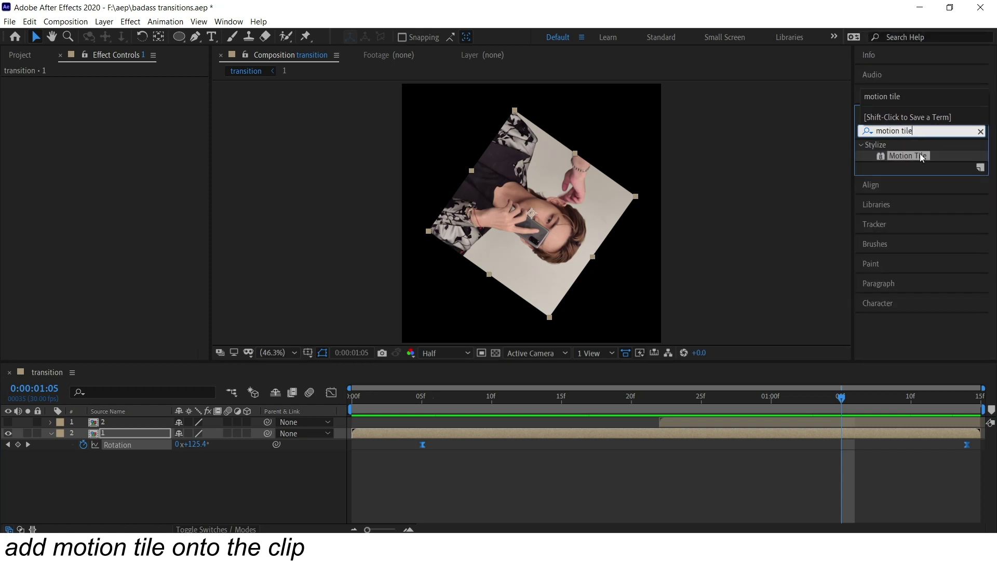
drag(921, 157, 135, 432)
text(300)
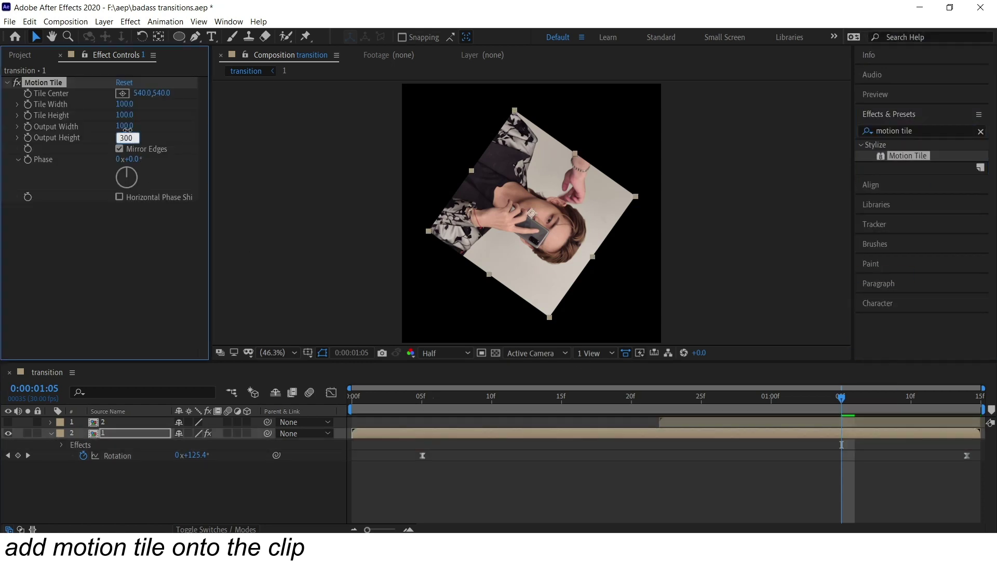
click(126, 129)
text(300)
key(Return)
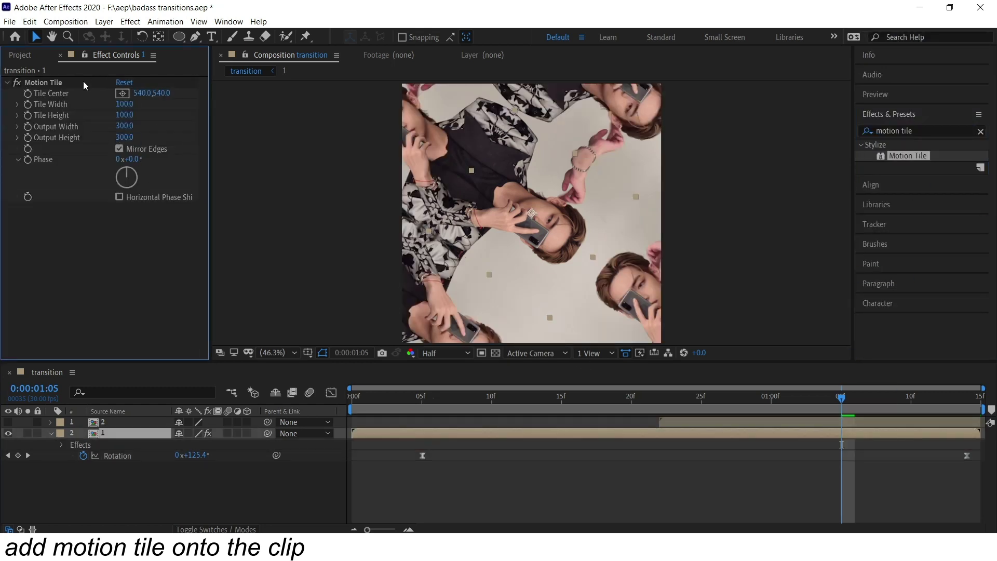
Make the second clip visible again and apply Motion Tile to it.
click(659, 397)
click(8, 421)
click(137, 423)
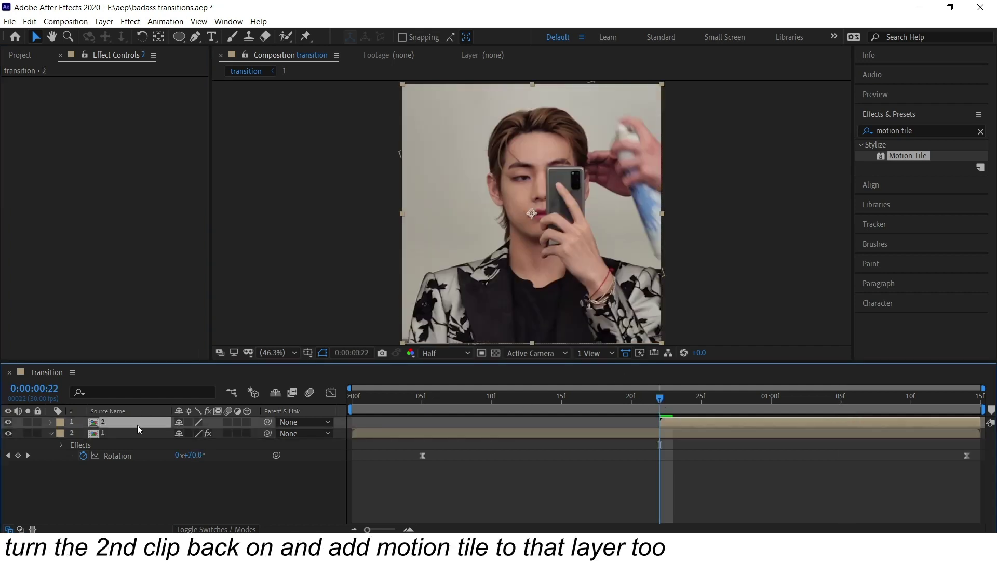
drag(907, 156, 684, 423)
Keyframe the second clip's Scale at 100% at its end and 200% at its start.
key(End)
key(s)
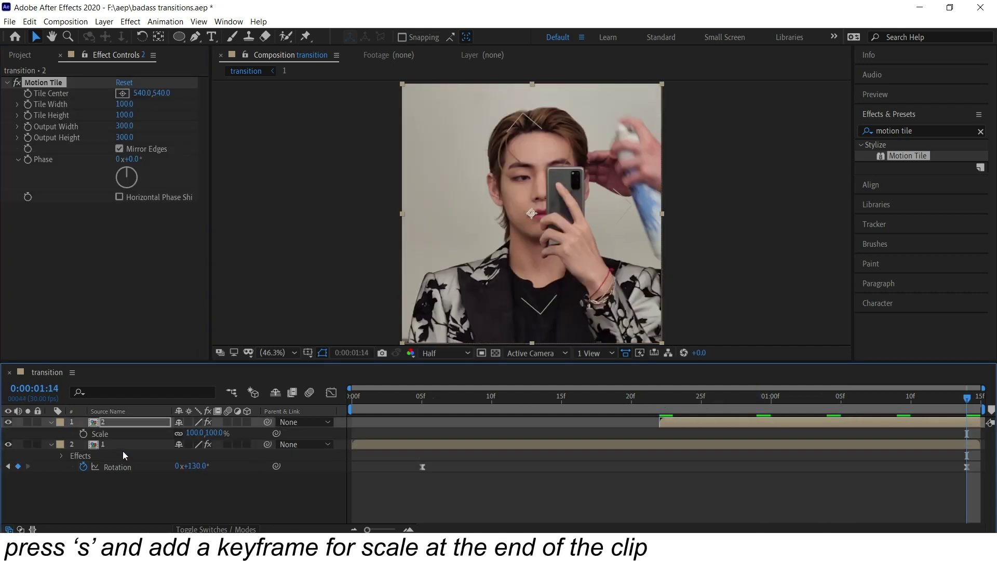
click(84, 433)
key(i)
click(195, 433)
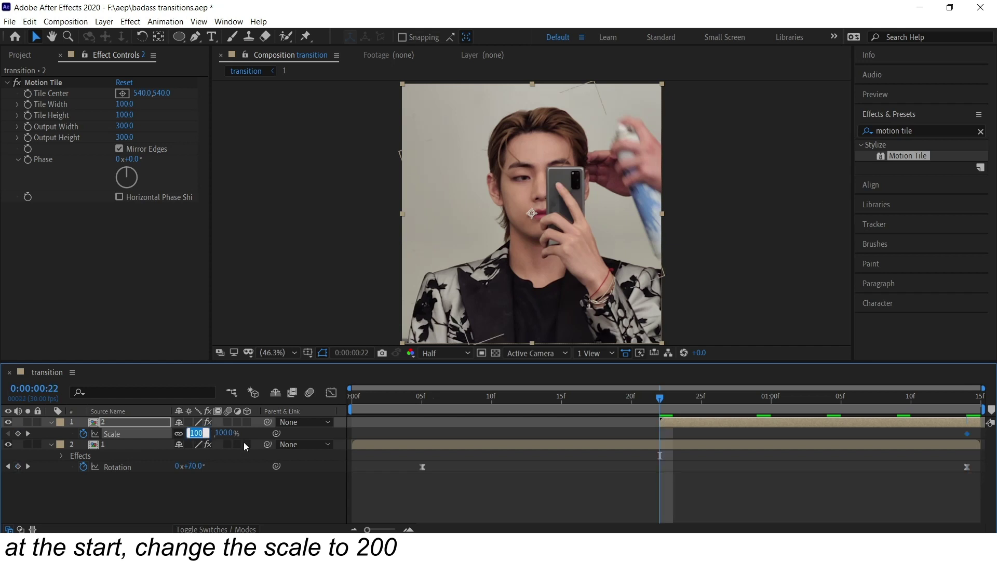
text(200)
key(Return)
Shape the Scale curve in the Graph Editor to ease out sharply, then preview.
drag(610, 427, 992, 448)
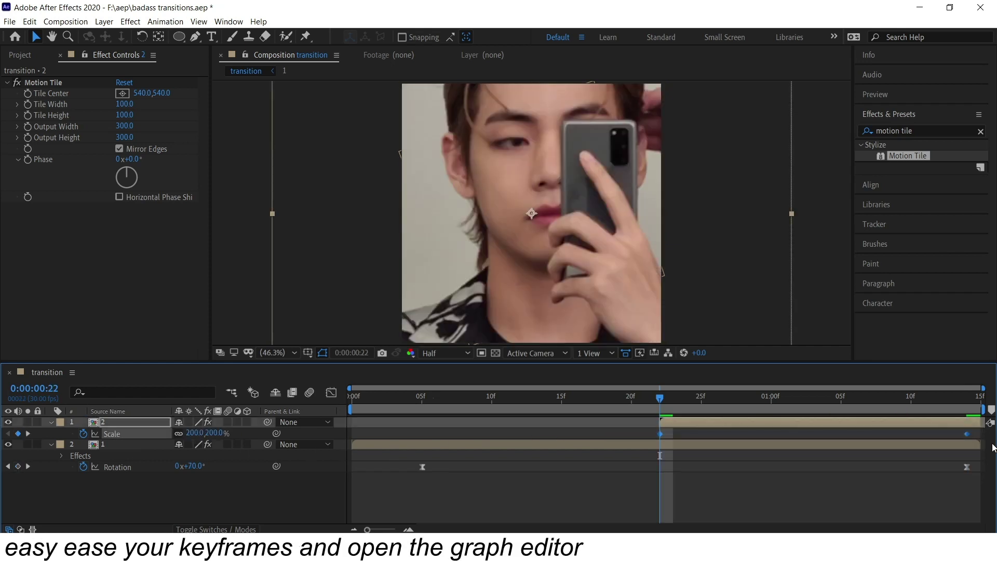
click(332, 392)
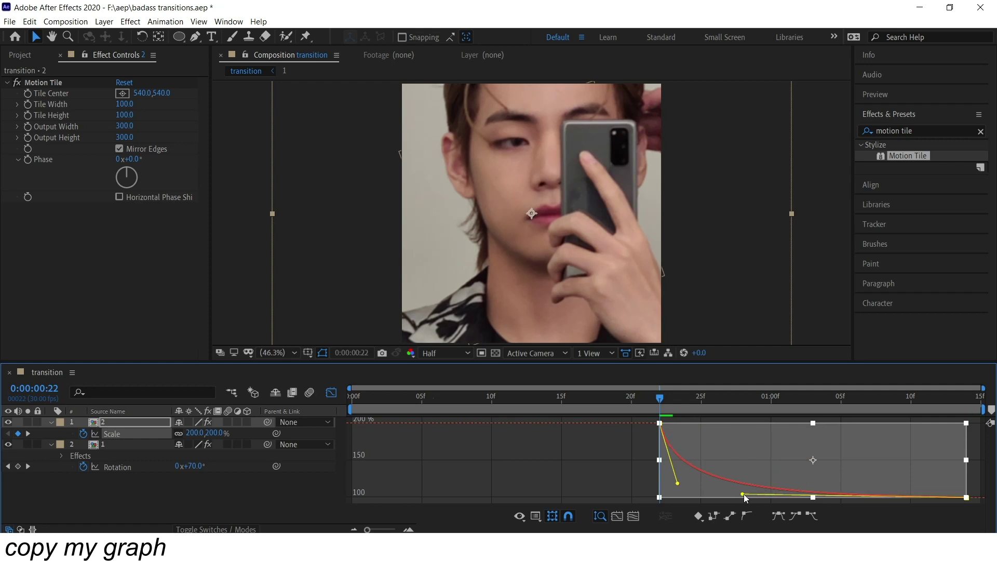
drag(743, 494, 746, 494)
key(space)
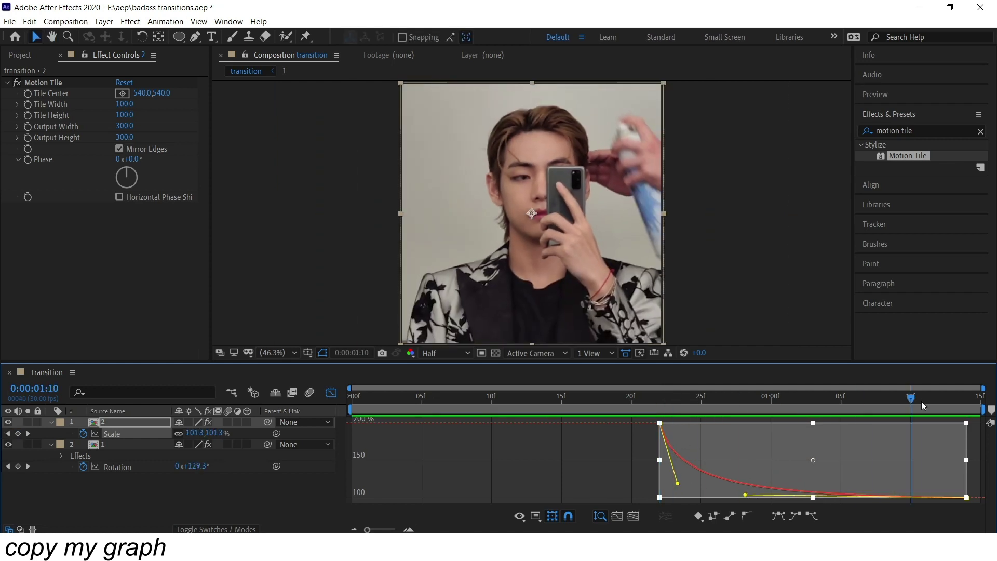
click(331, 393)
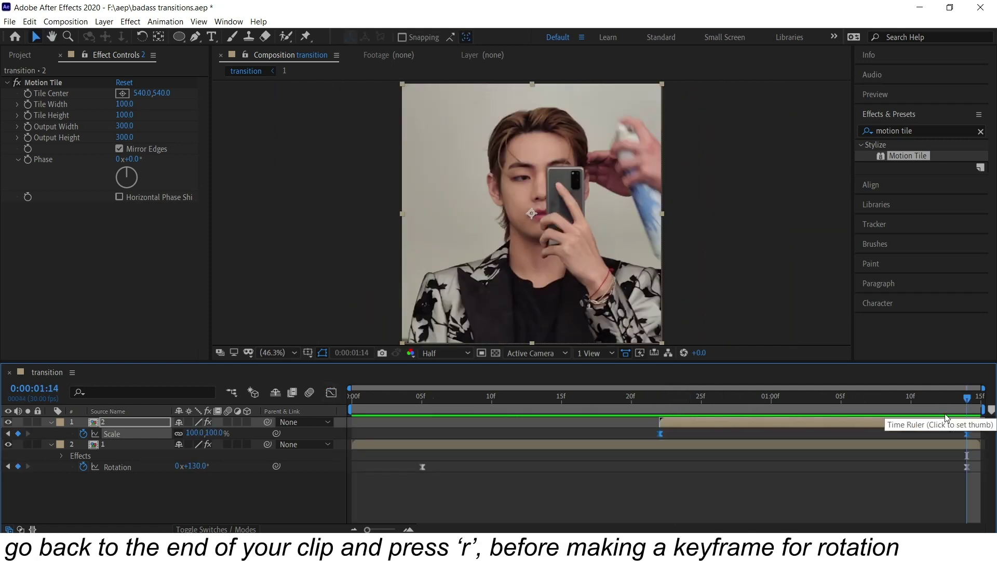
Set the second clip's starting Rotation to -130°, ease it, and sharpen the ease-out curve.
click(657, 413)
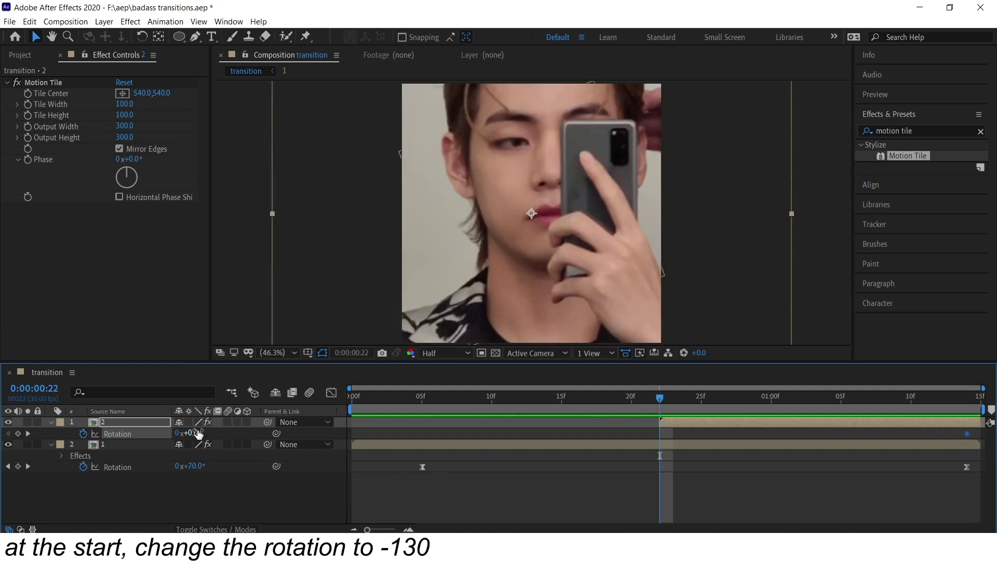
key(Return)
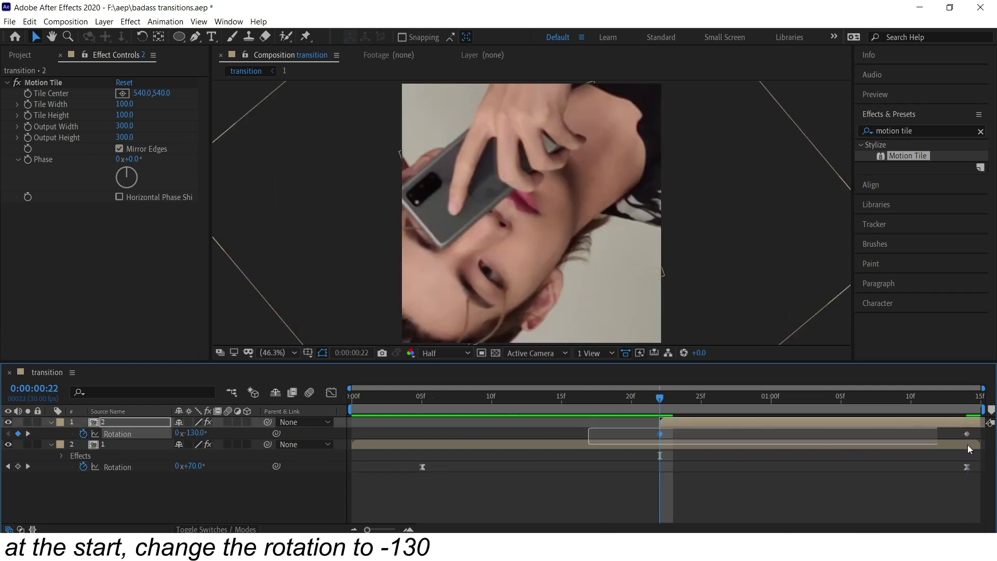
key(shift+F3)
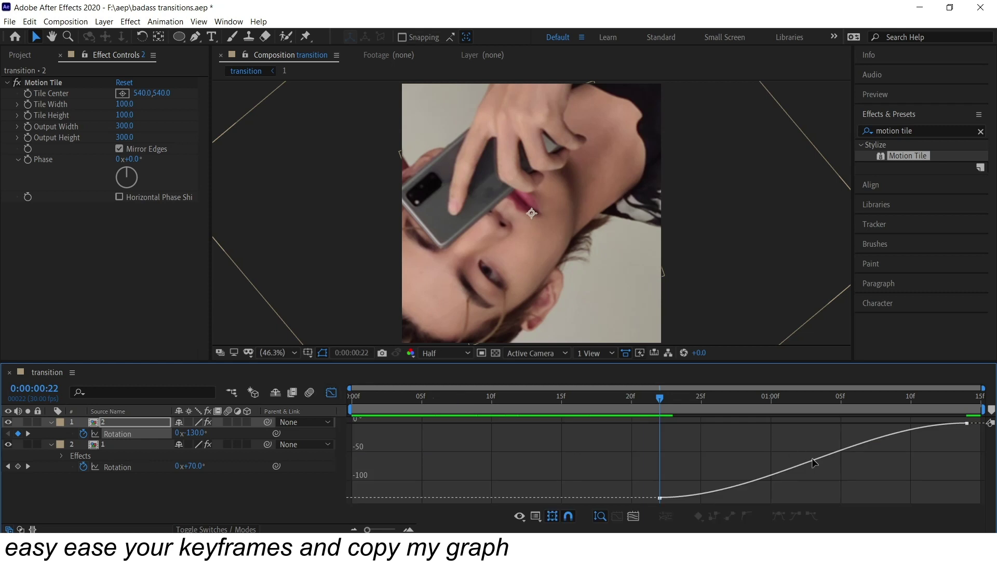
drag(761, 497, 692, 446)
drag(865, 424, 737, 423)
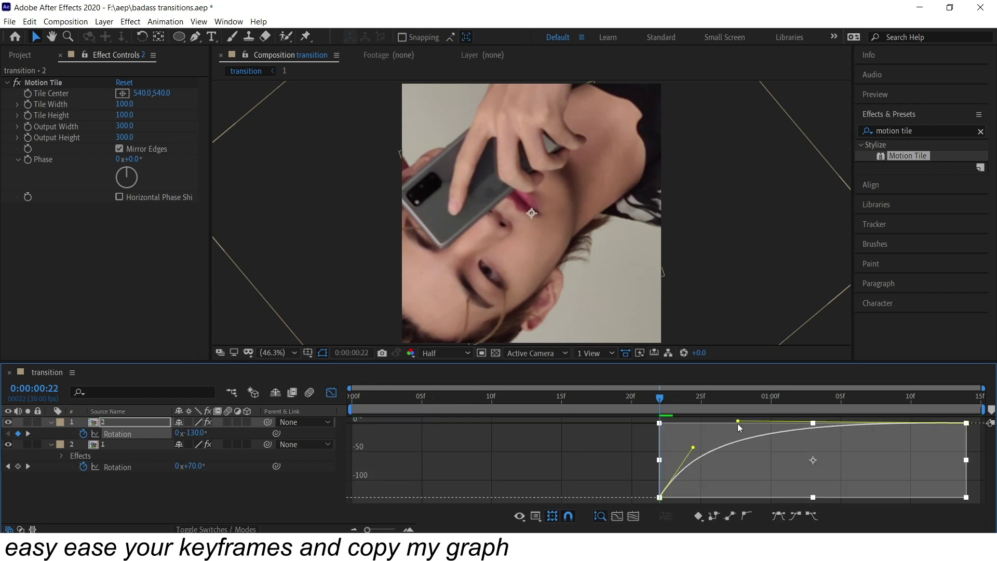
key(space)
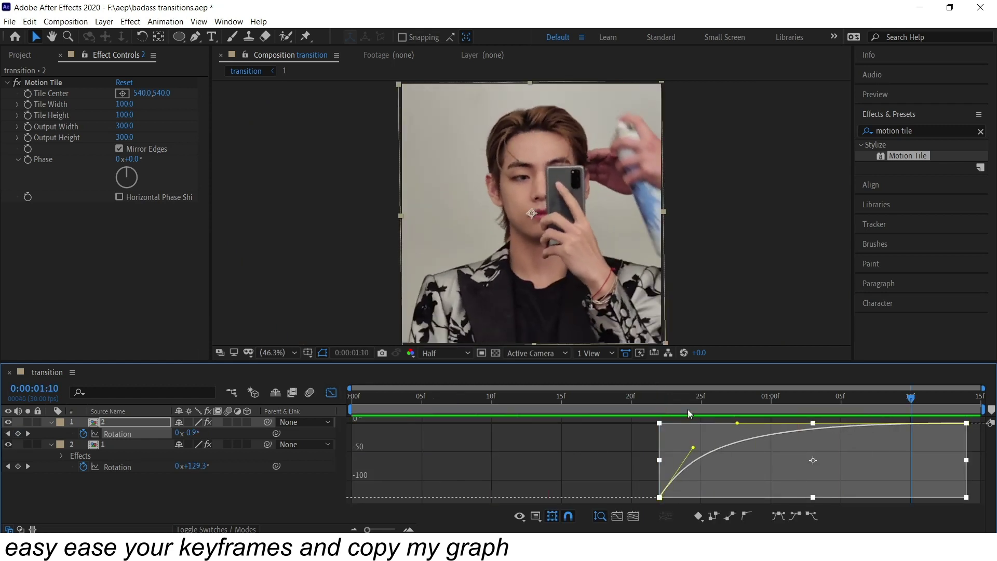
Search Effects & Presets for S_WipeCircle.
click(659, 397)
click(331, 392)
click(908, 130)
text(s_wipecircle)
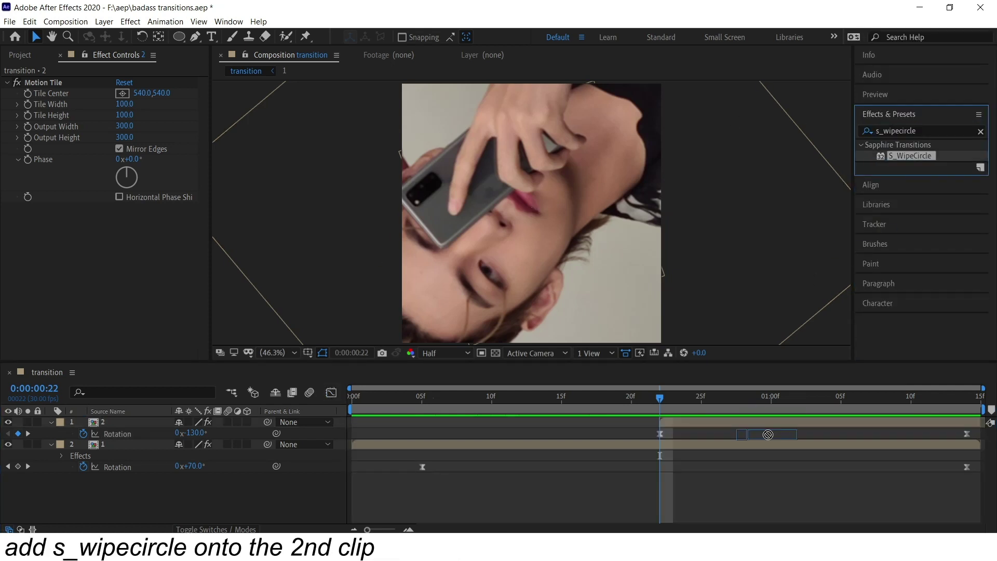
Apply S_WipeCircle to the second clip, keyframing Wipe Percent 0% at the end and 100% at the start.
drag(909, 155, 831, 422)
click(966, 398)
click(27, 266)
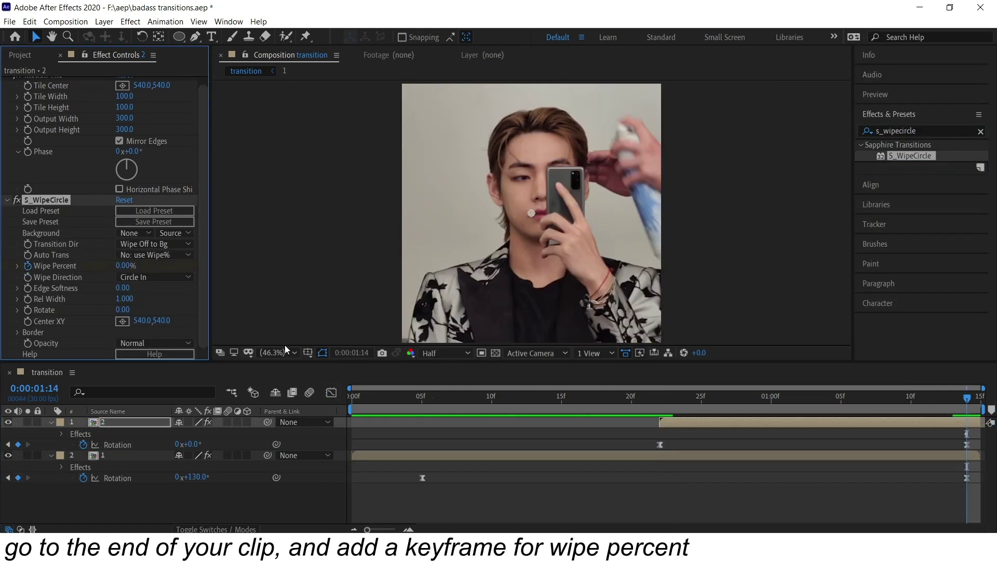
key(j)
drag(125, 266, 407, 288)
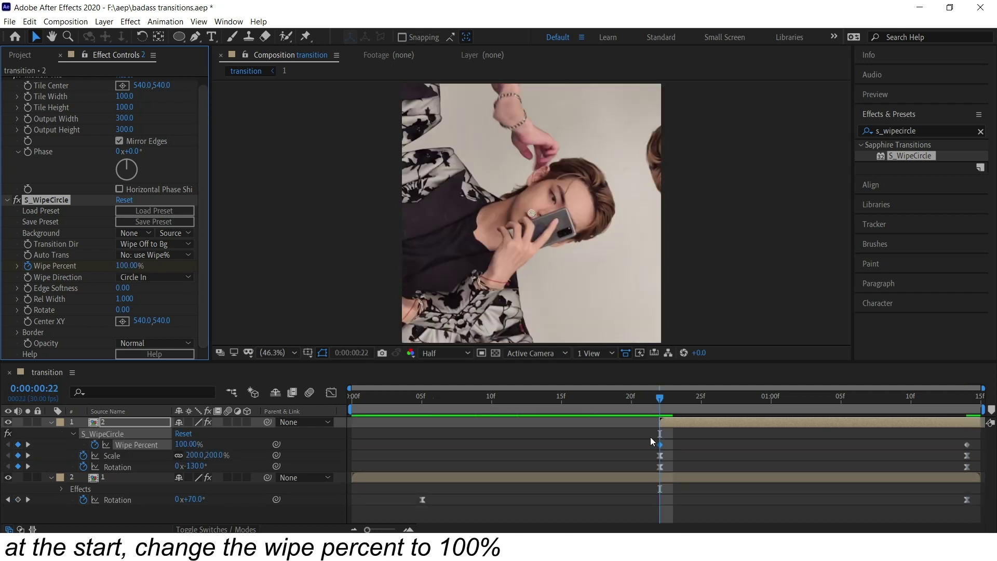
Easy-ease the Wipe Percent keyframes and shape a steep ease-out in the Graph Editor.
click(657, 418)
key(u)
drag(974, 445, 655, 447)
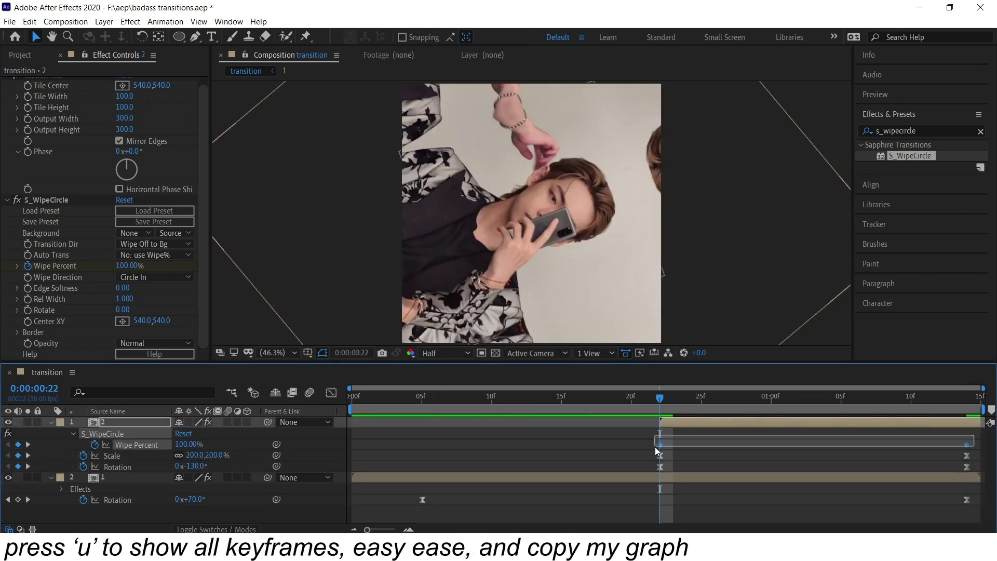
key(F9)
click(785, 397)
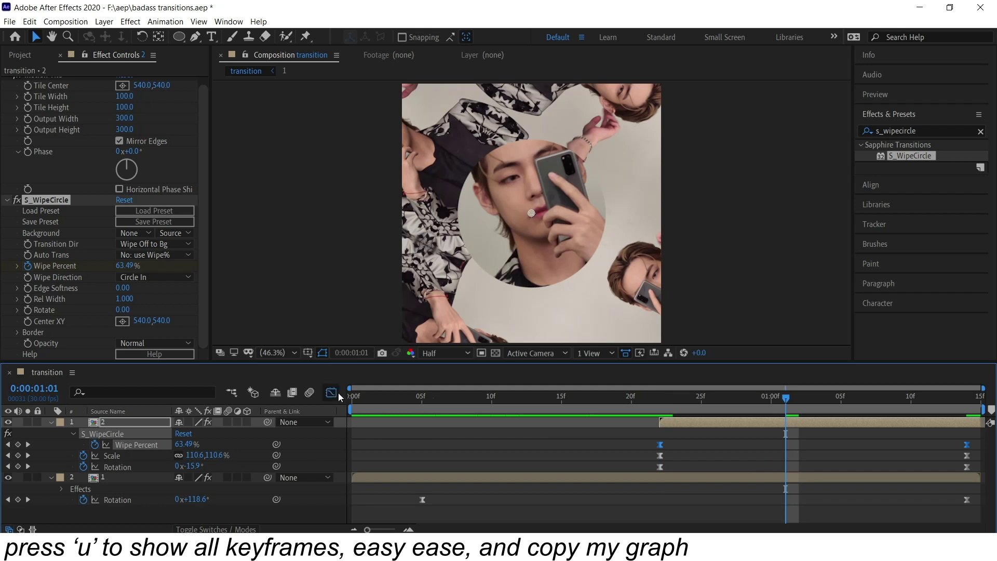
click(332, 393)
double_click(777, 449)
drag(762, 423, 690, 471)
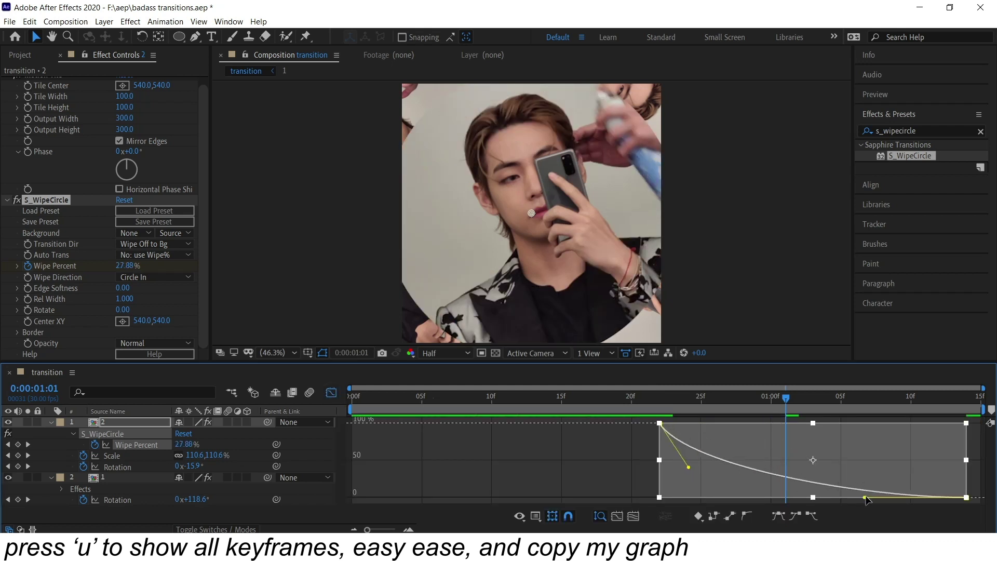
drag(864, 497, 732, 496)
Set the S_WipeCircle wipe direction to Circle Out.
click(331, 392)
click(154, 276)
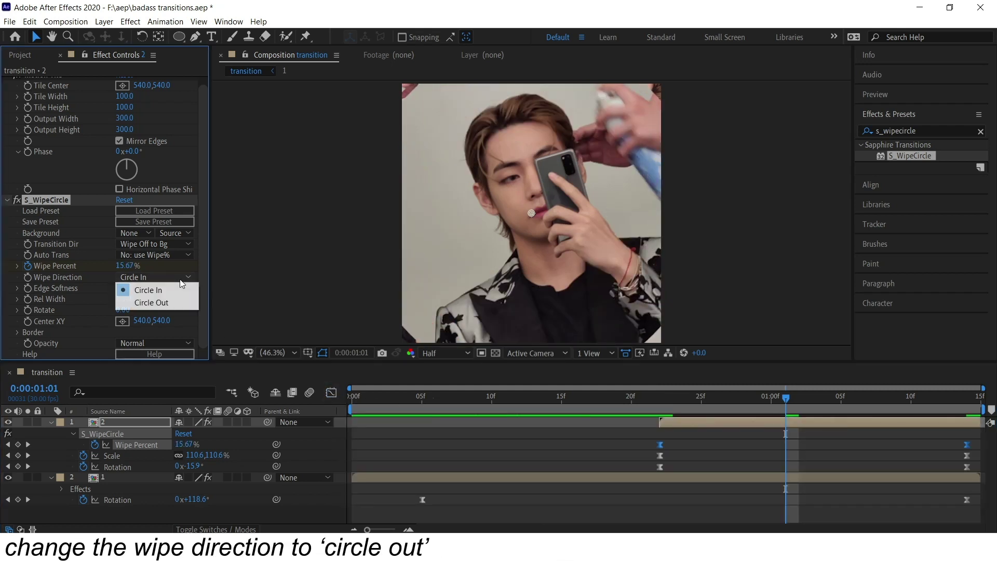
click(136, 297)
Play back the circle-out wipe transition between the two clips.
key(space)
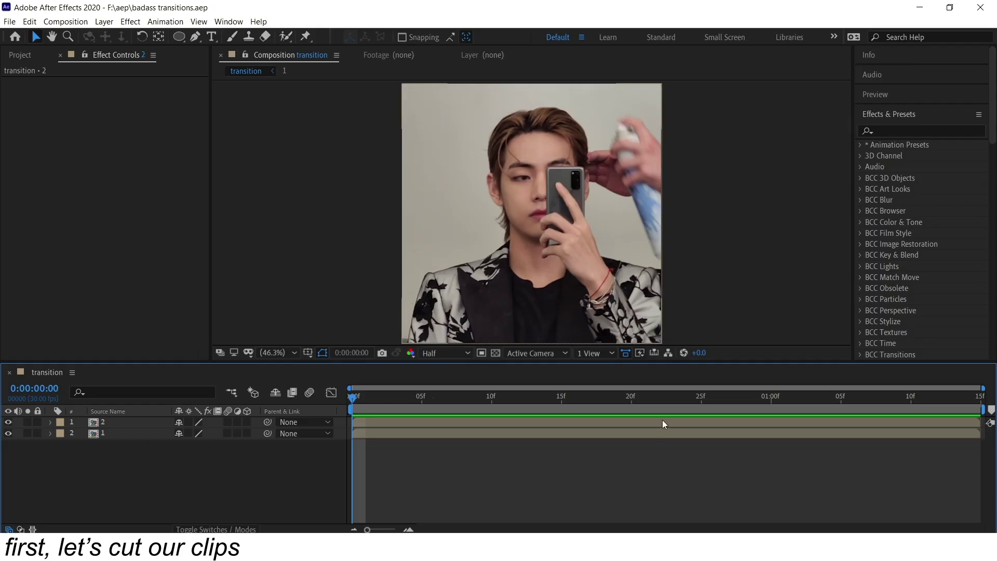
Trim clip 1 to end at frame 22, where clip 2 starts.
drag(670, 397, 659, 397)
click(673, 420)
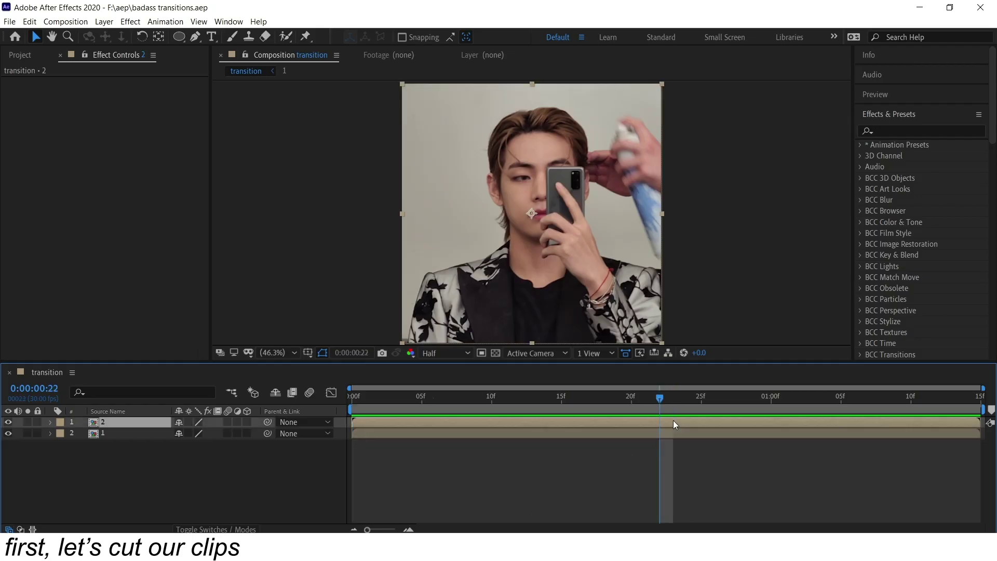
click(677, 434)
key(alt+bracketright)
key(End)
click(952, 425)
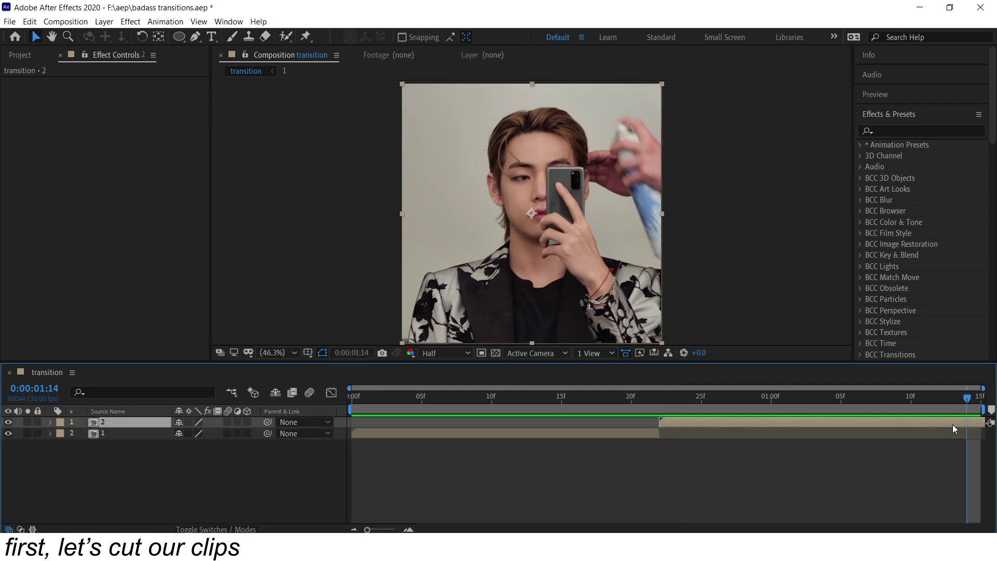
key(F2)
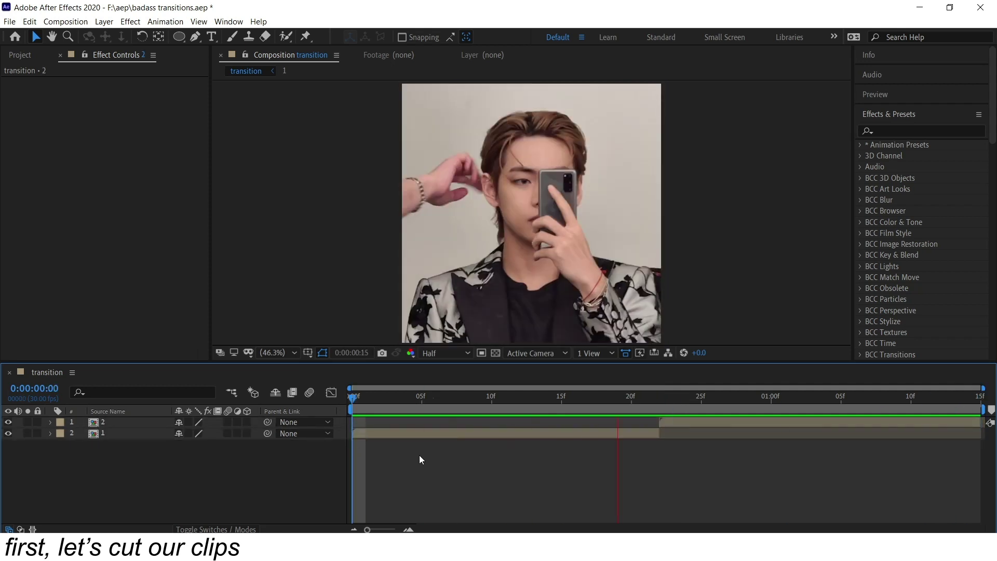
key(Page_Up)
key(Page_Up)
key(Page_Up)
Keyframe clip 1's rotation, Easy Ease both keys, and steepen the curve in the Graph Editor.
click(380, 398)
click(391, 433)
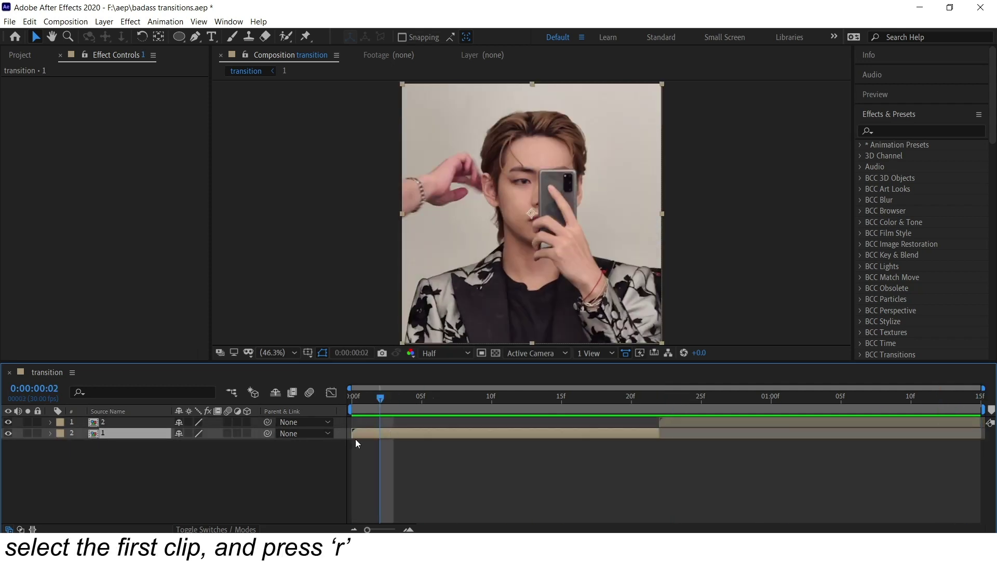
key(r)
click(84, 445)
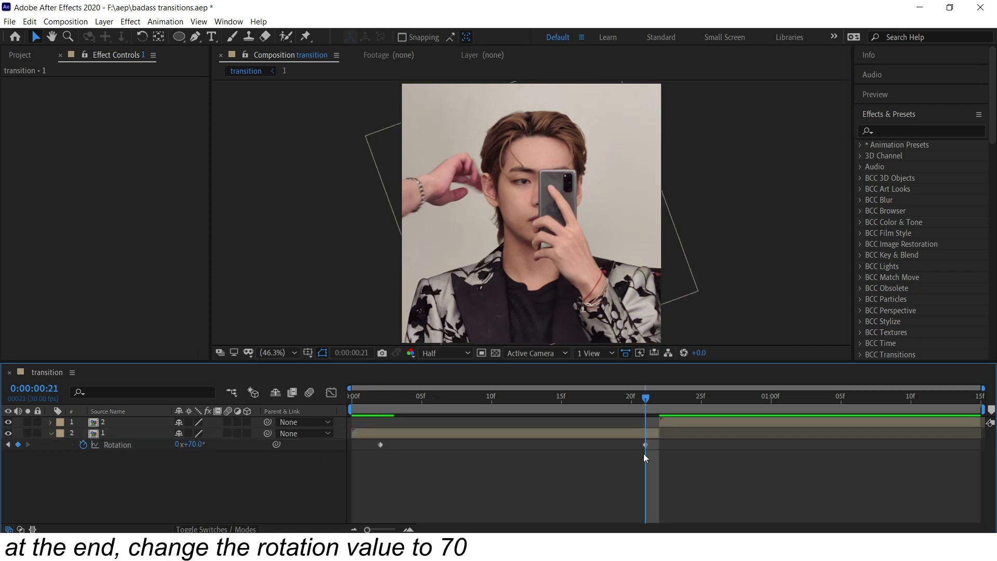
drag(659, 443, 334, 460)
key(F9)
key(shift+F3)
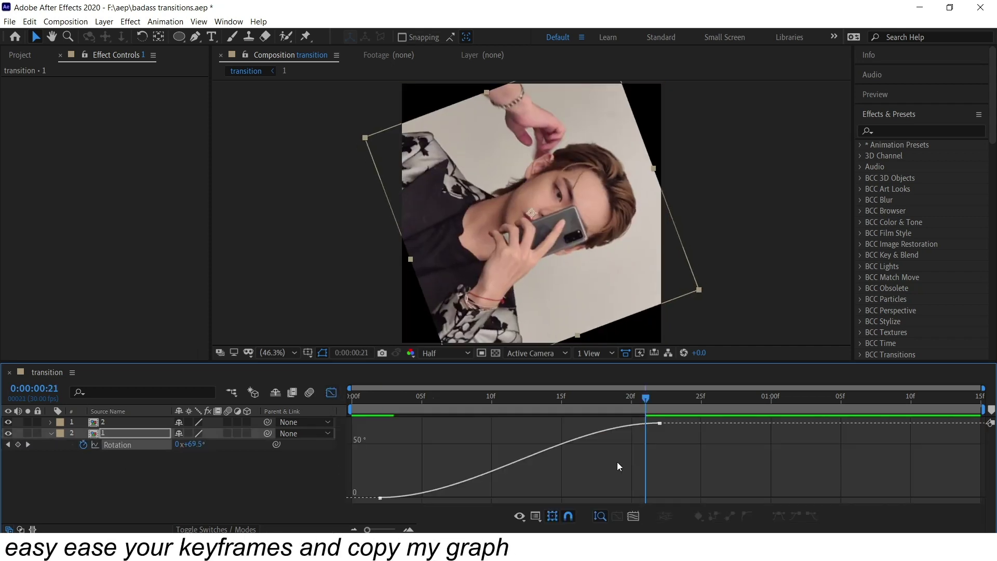
click(625, 427)
drag(567, 423, 645, 483)
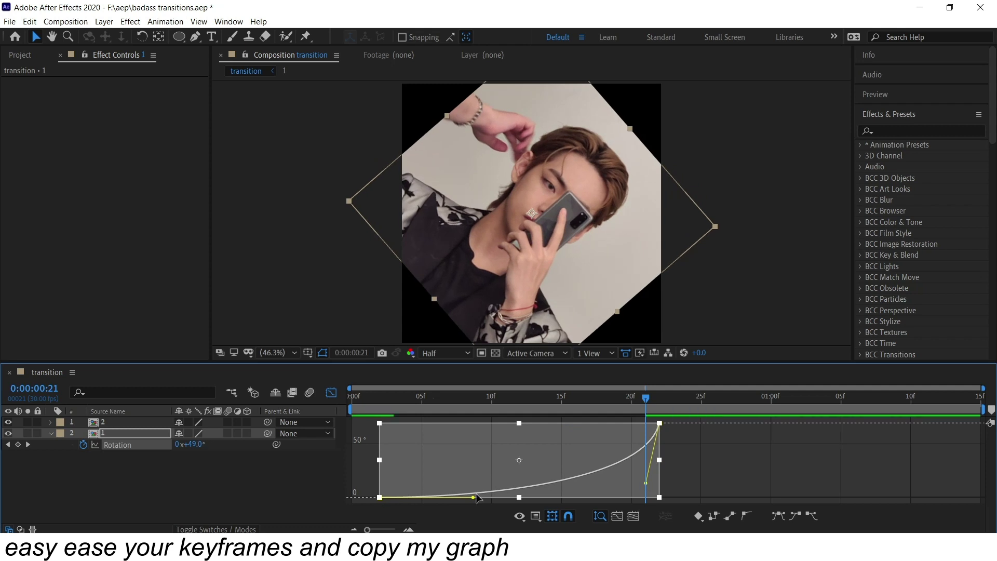
drag(473, 498, 618, 498)
key(shift+F3)
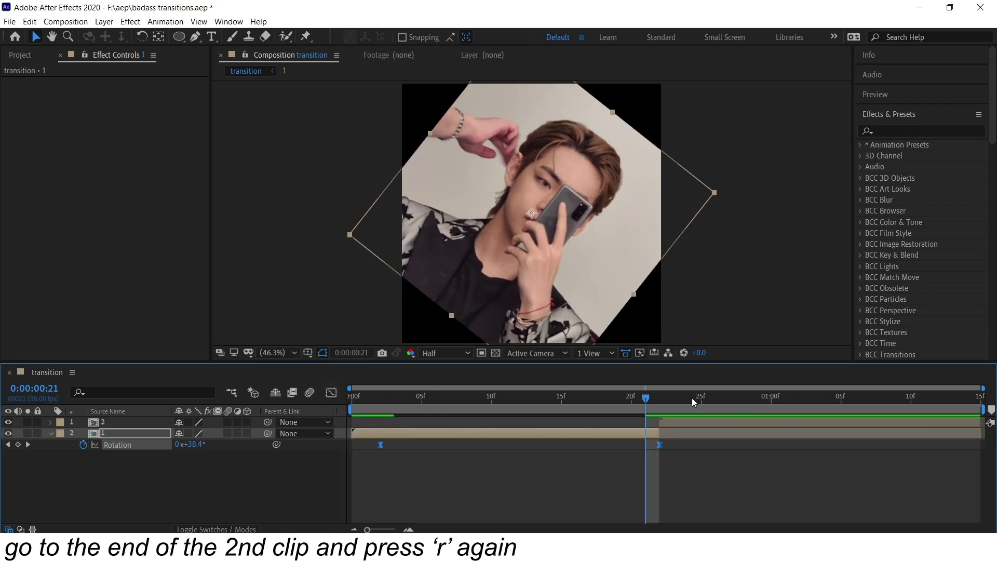
Set clip 2's starting rotation to -70° and shape its rotation value curve.
click(973, 414)
click(969, 422)
key(r)
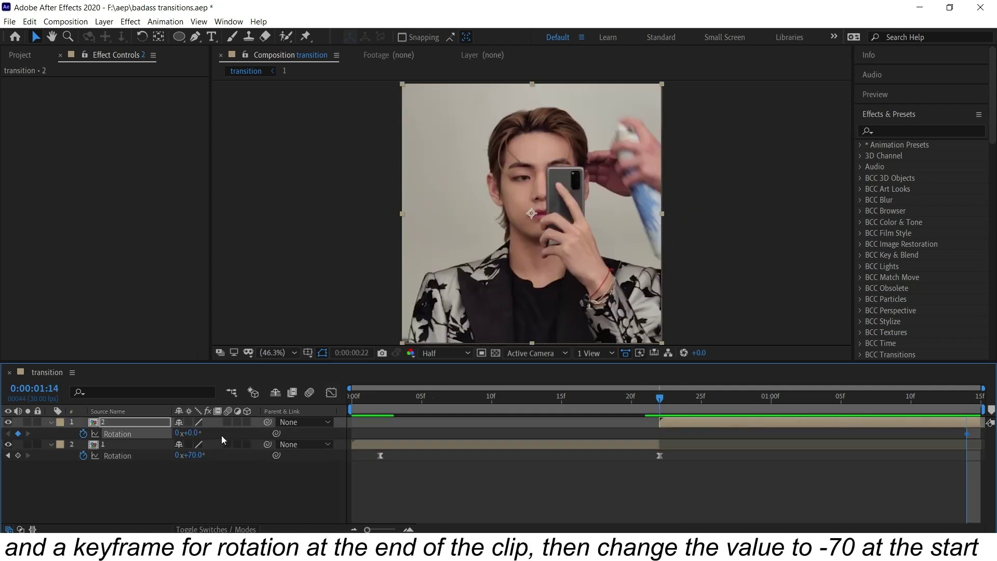
click(193, 432)
text(70)
key(Return)
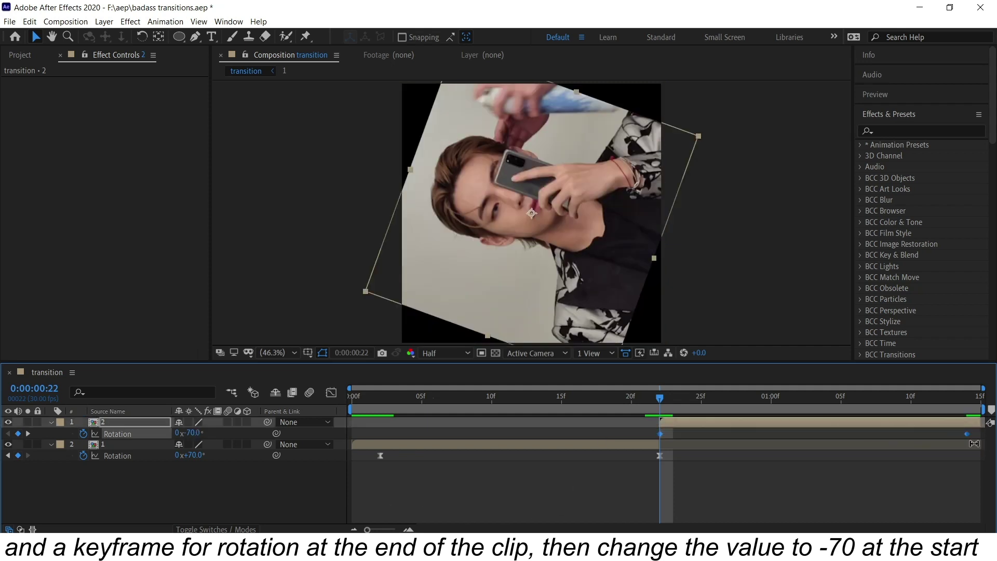
click(333, 391)
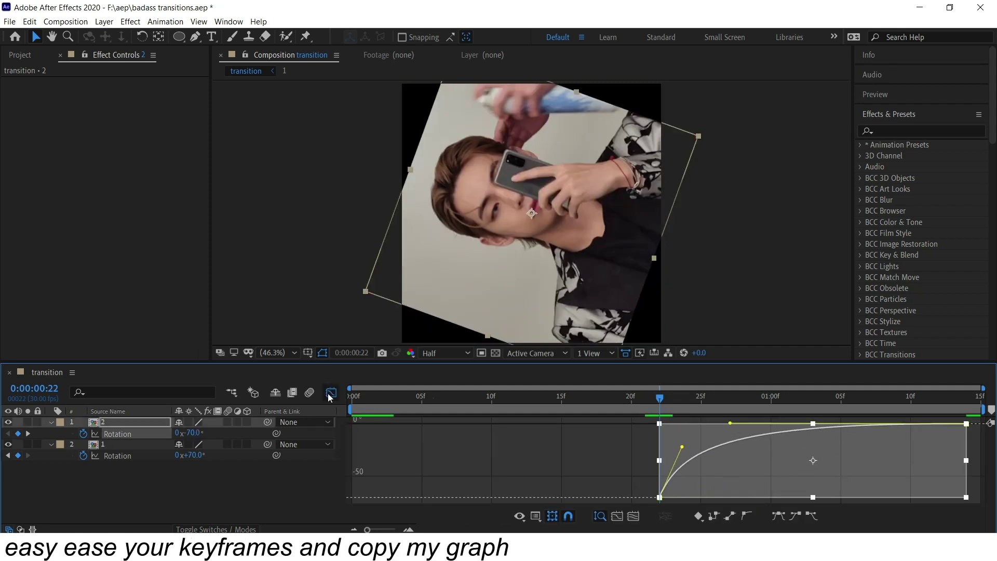
key(shift+F3)
click(908, 132)
Apply Motion Tile to clip 2 with output width and height of 300.
text(motion tile)
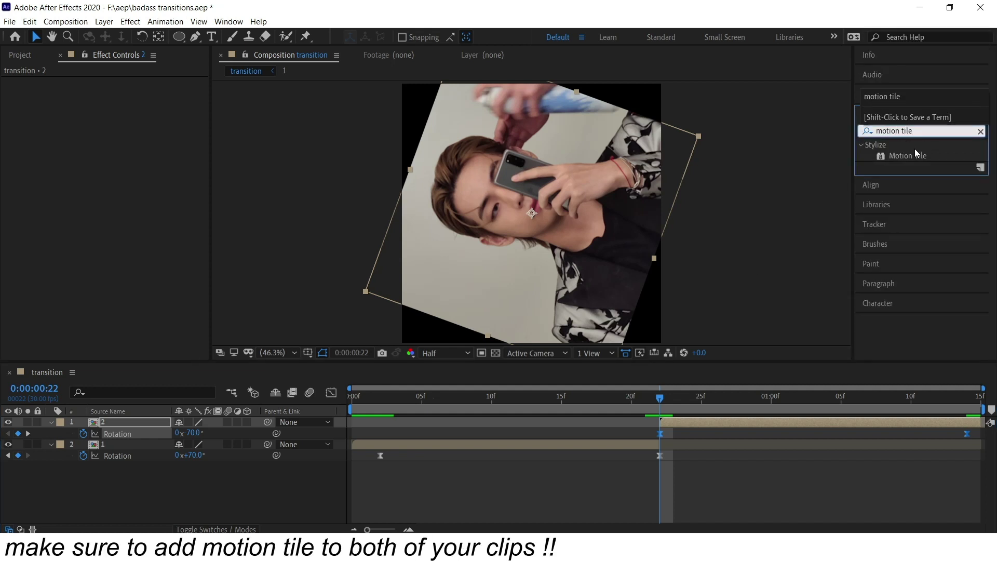
double_click(907, 155)
text(3)
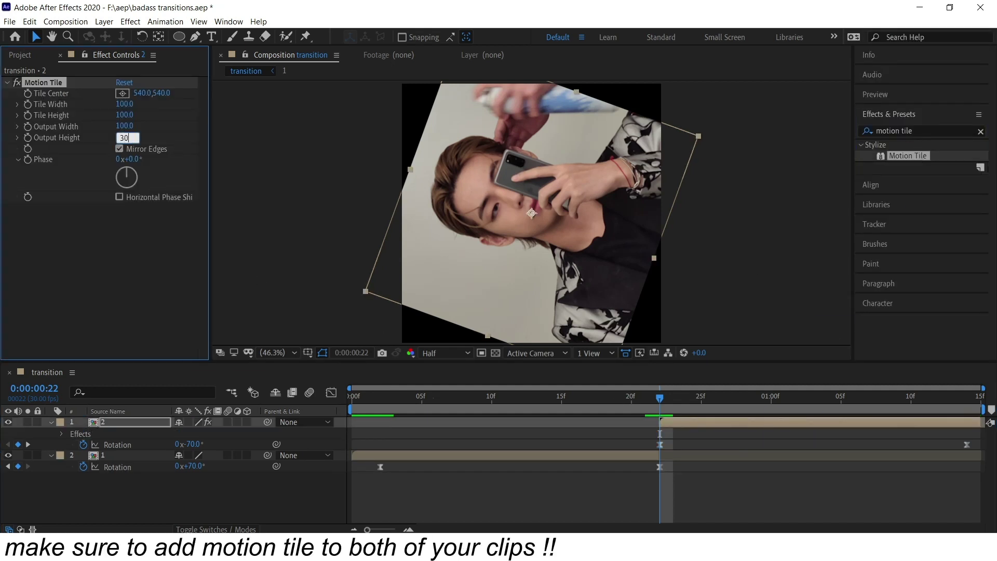
text(0)
key(shift+Tab)
text(300)
key(Return)
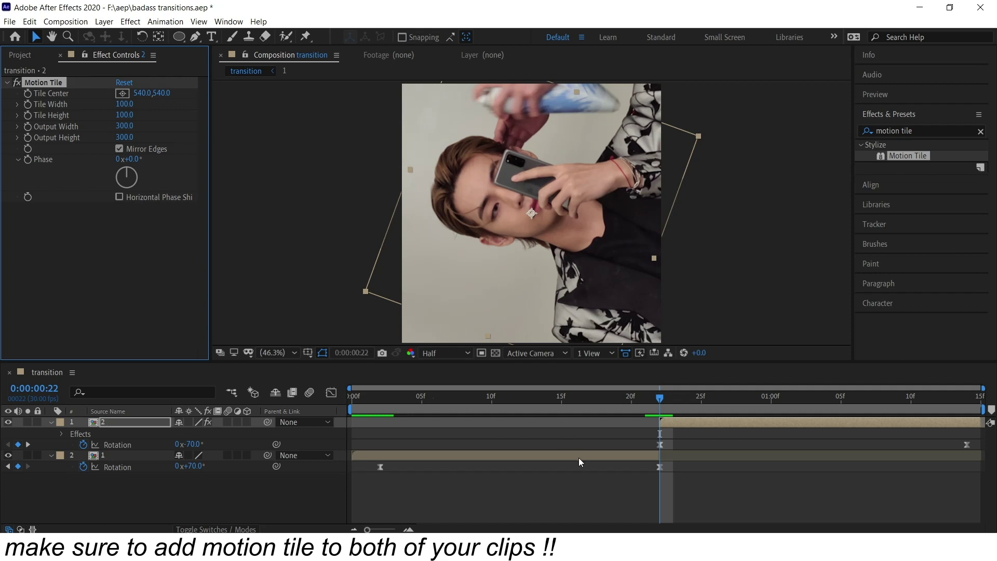
Paste the same Motion Tile onto clip 1 and preview the spin from the start.
click(578, 457)
key(ctrl+v)
key(Home)
click(437, 499)
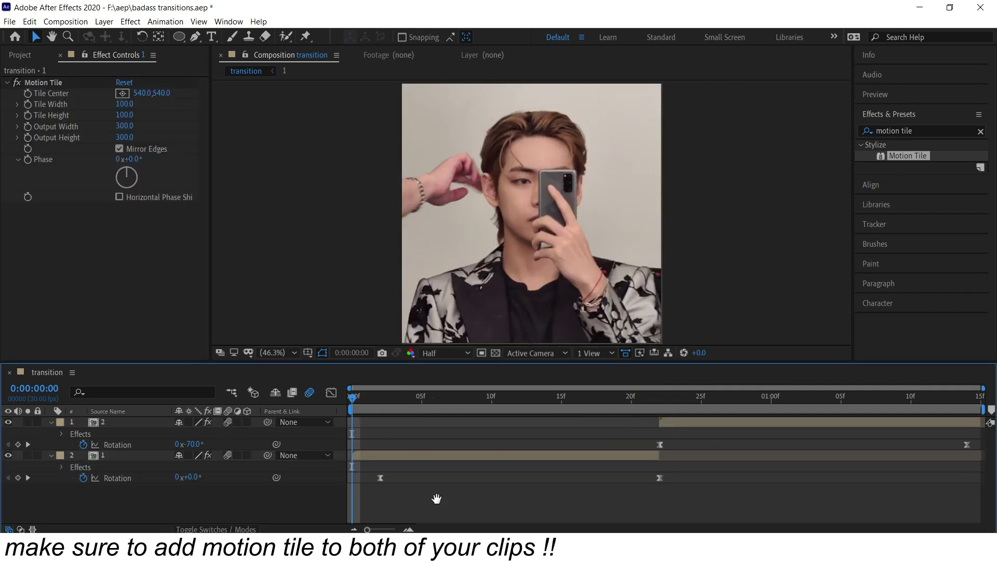
key(space)
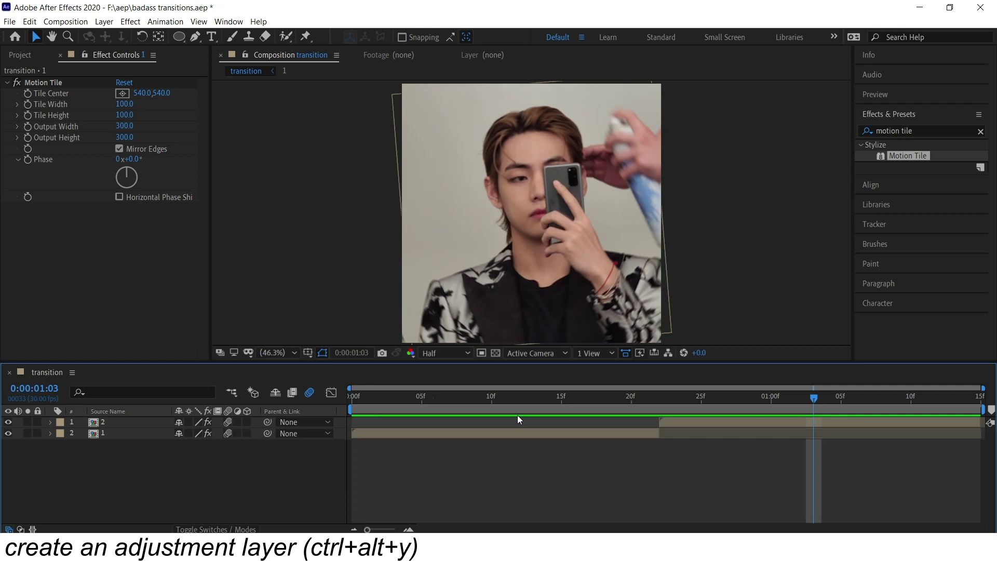
click(388, 405)
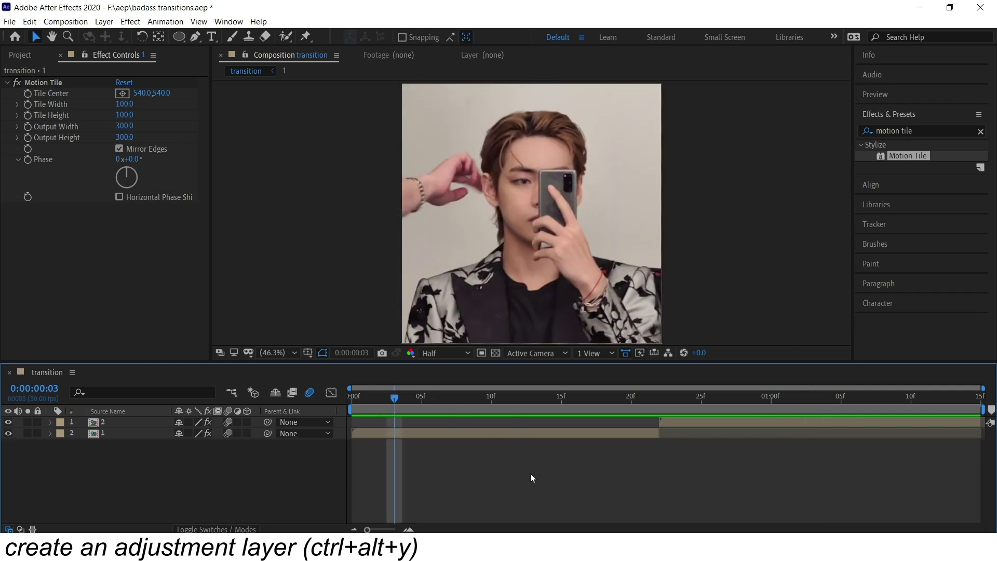
Add an adjustment layer with S_TimeSlice, keyframing Slice Number 1 at frame 3.
key(ctrl+alt+y)
click(842, 125)
key(ctrl+a)
text(s_timeslice)
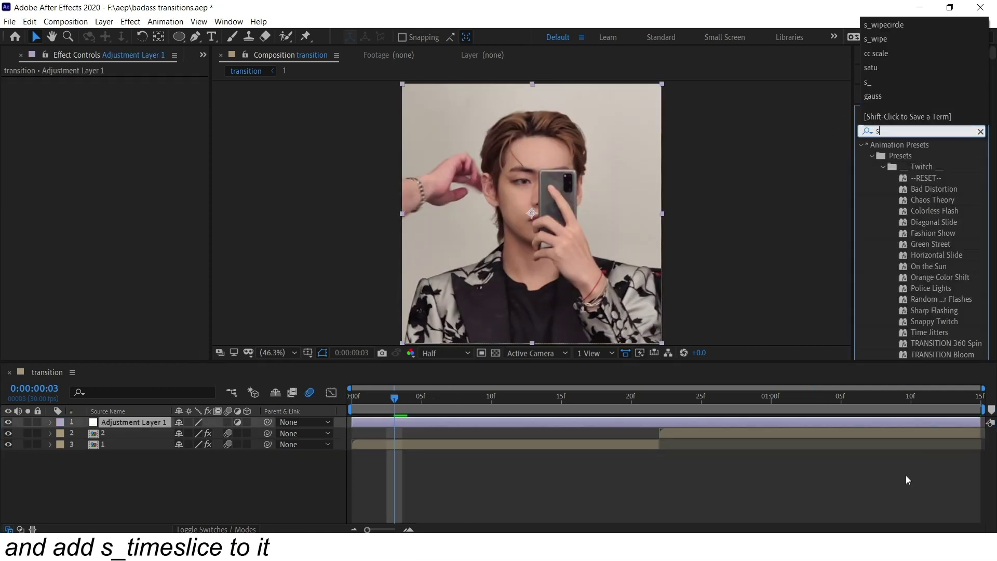
double_click(936, 156)
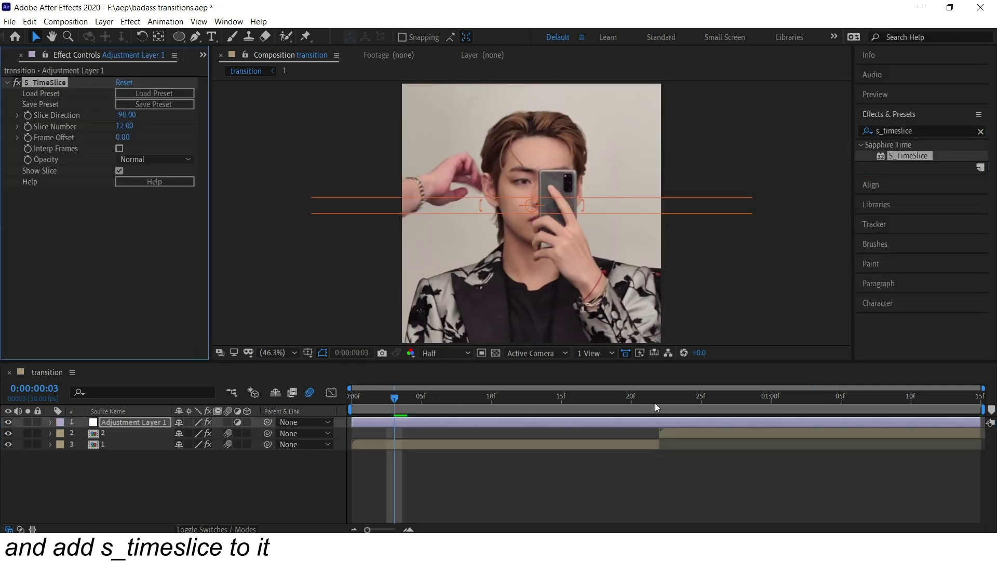
text(1)
key(Return)
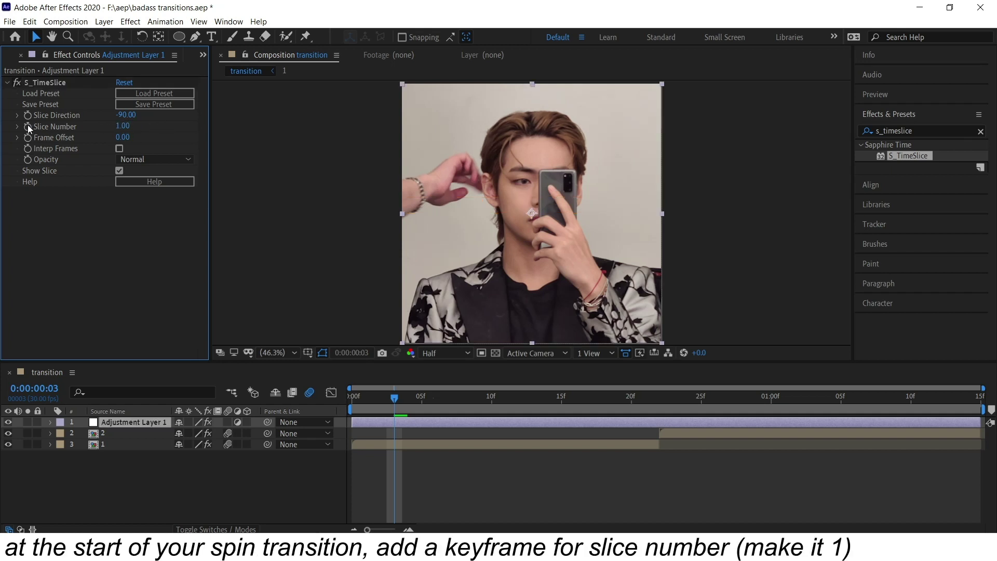
click(27, 126)
Keyframe Slice Number 7 at frame 22 and back to 1 at the last frame.
click(967, 399)
key(u)
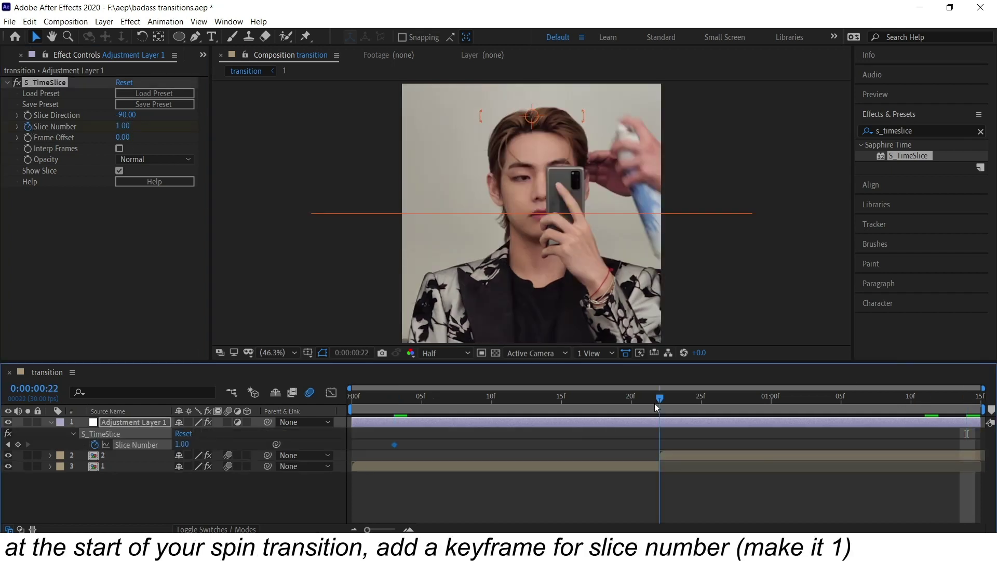
click(124, 126)
text(7)
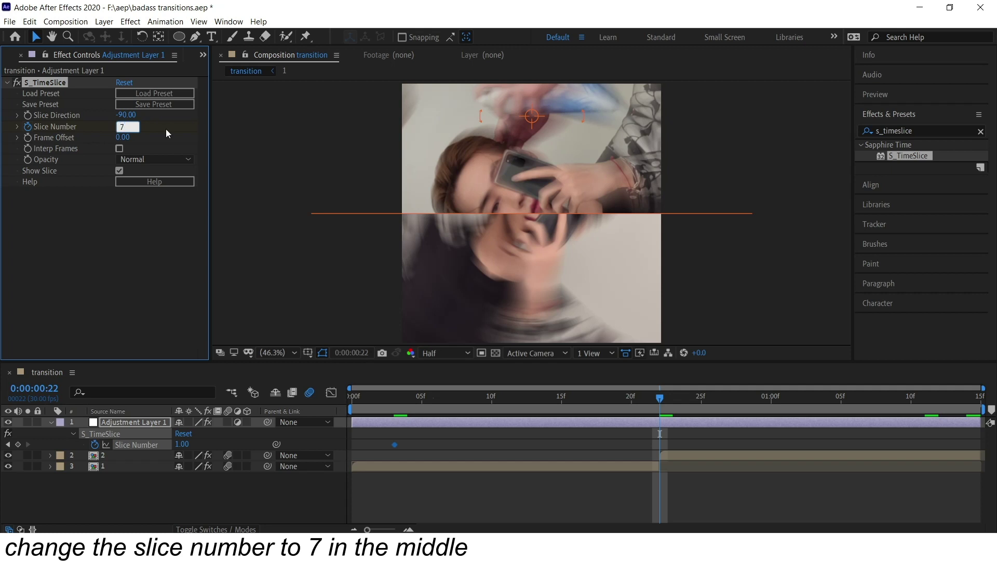
key(Return)
key(End)
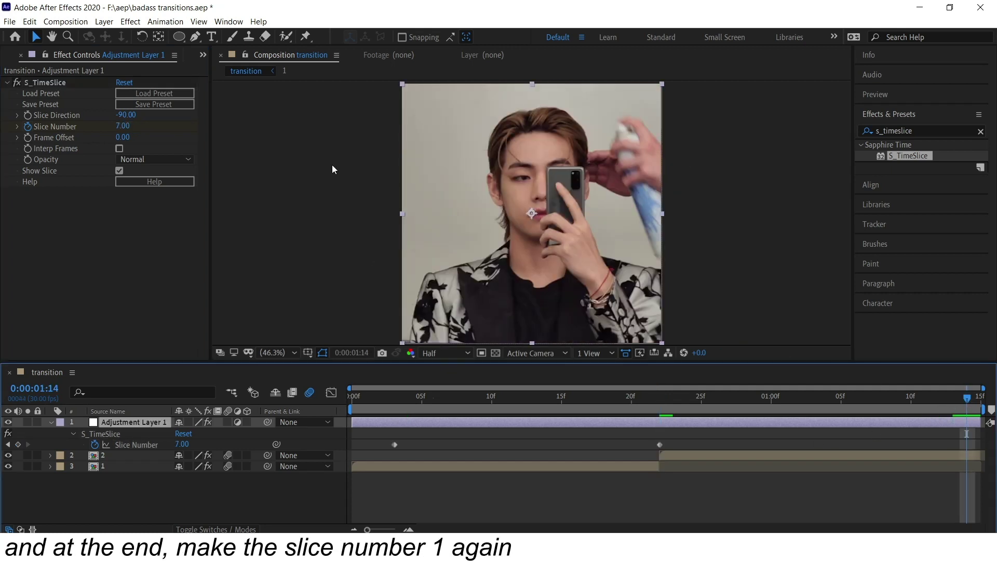
click(124, 126)
text(1)
key(Return)
Play back the finished timeslice spin transition.
key(space)
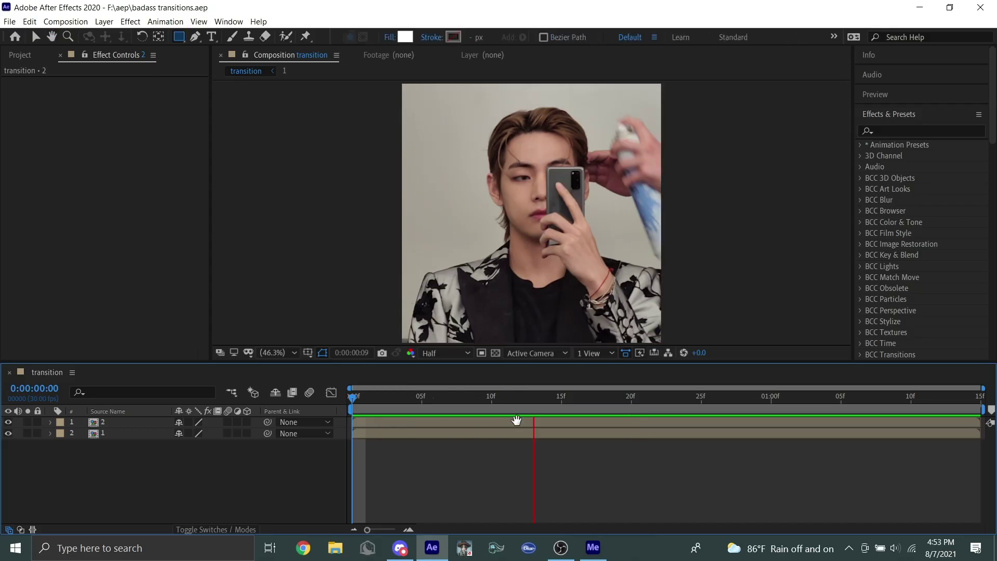
Trim clip 2 to start at 15f, duplicate it, and mask the lower copy to the left half.
click(559, 403)
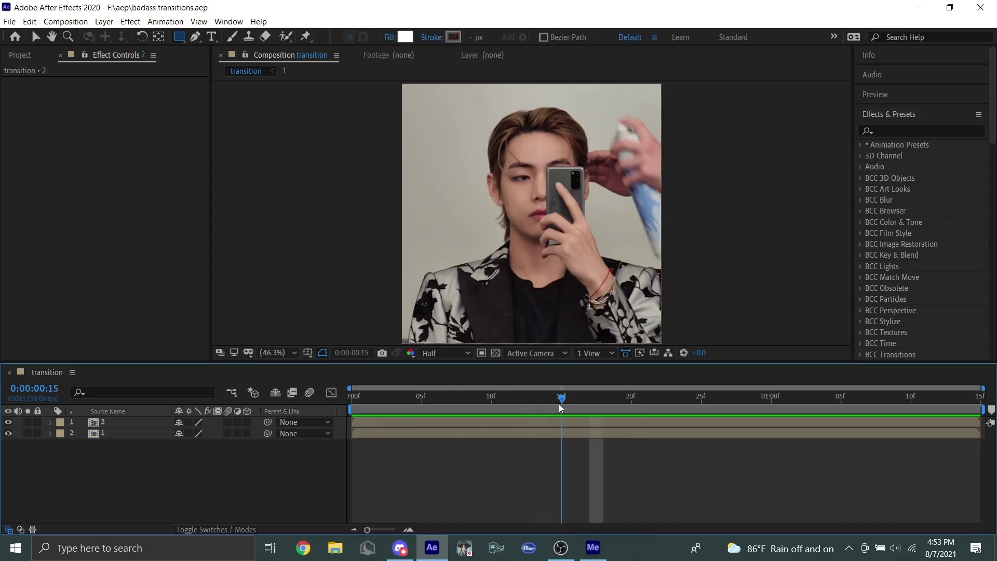
key(alt+bracketleft)
key(ctrl+d)
click(630, 397)
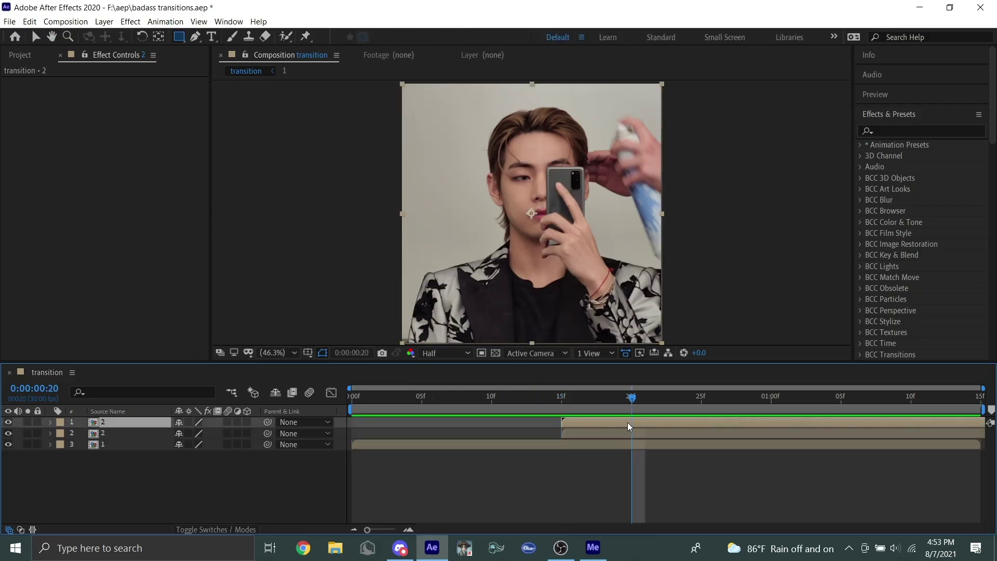
click(573, 438)
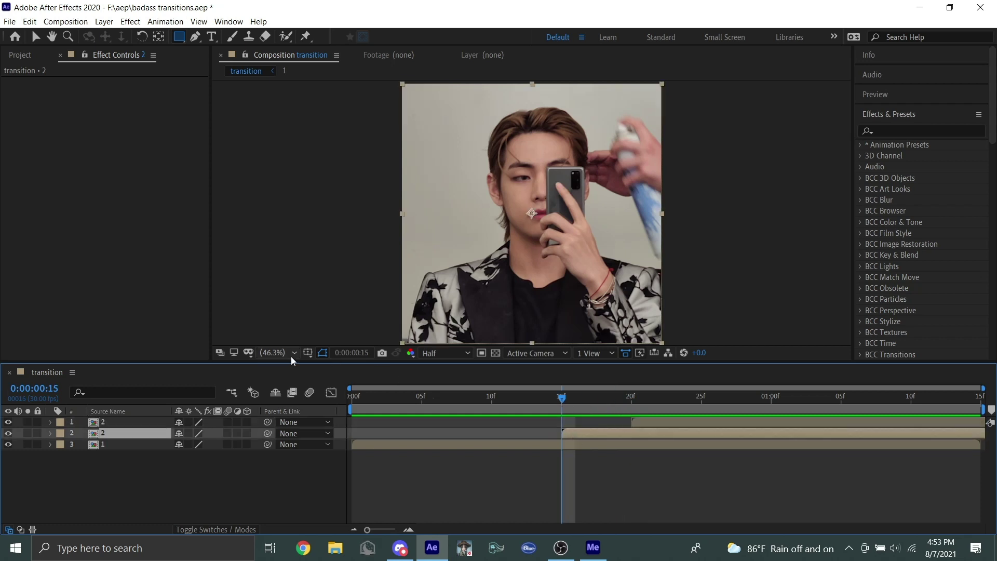
click(307, 352)
click(332, 379)
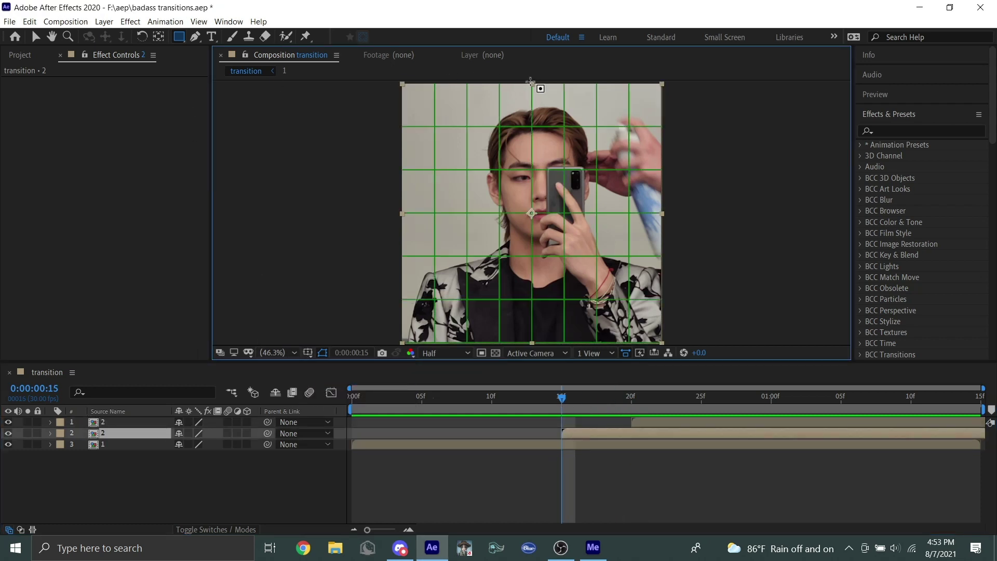
drag(531, 82, 398, 348)
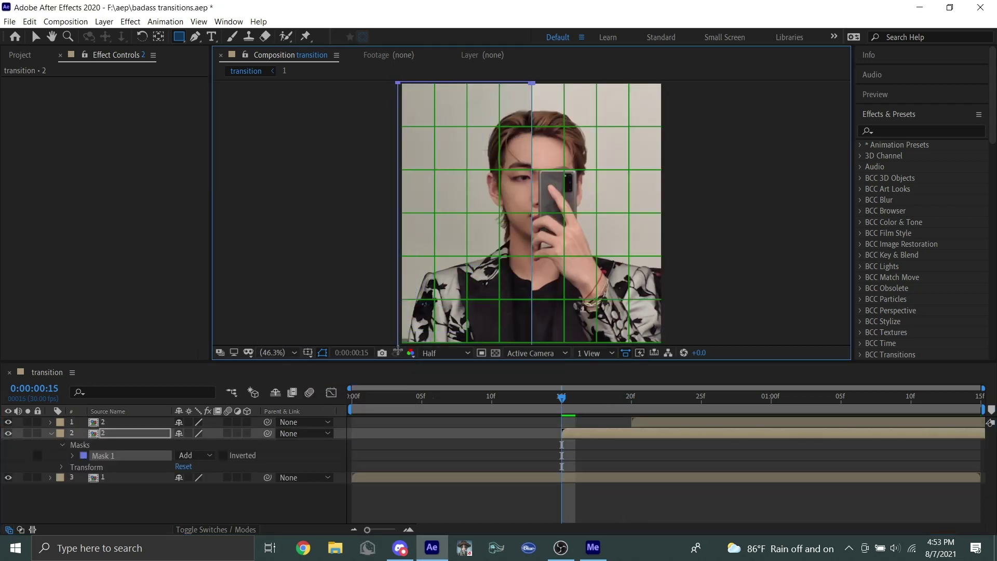
Mask the upper copy to the right half from 20f, then hide the proportional grid.
click(663, 423)
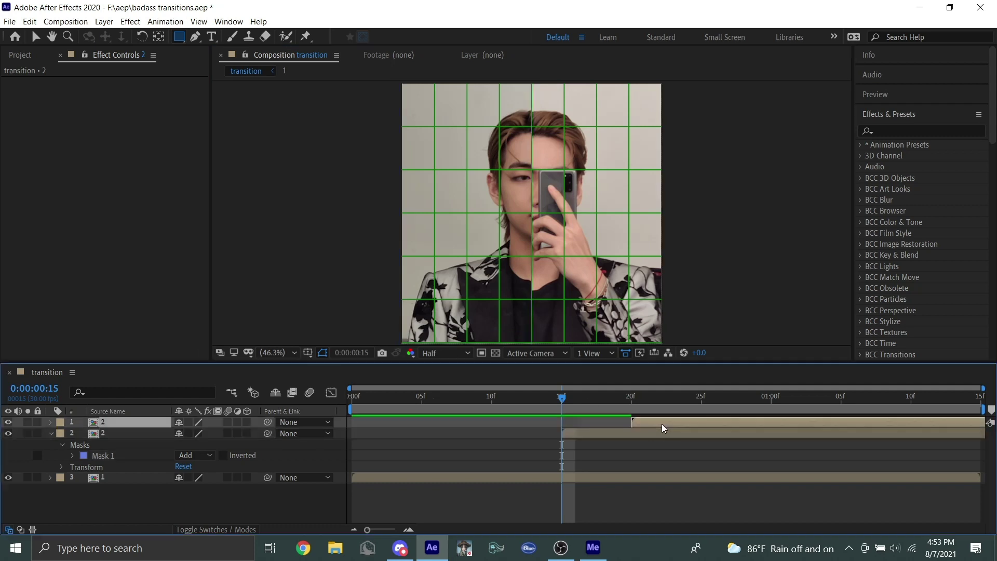
click(633, 391)
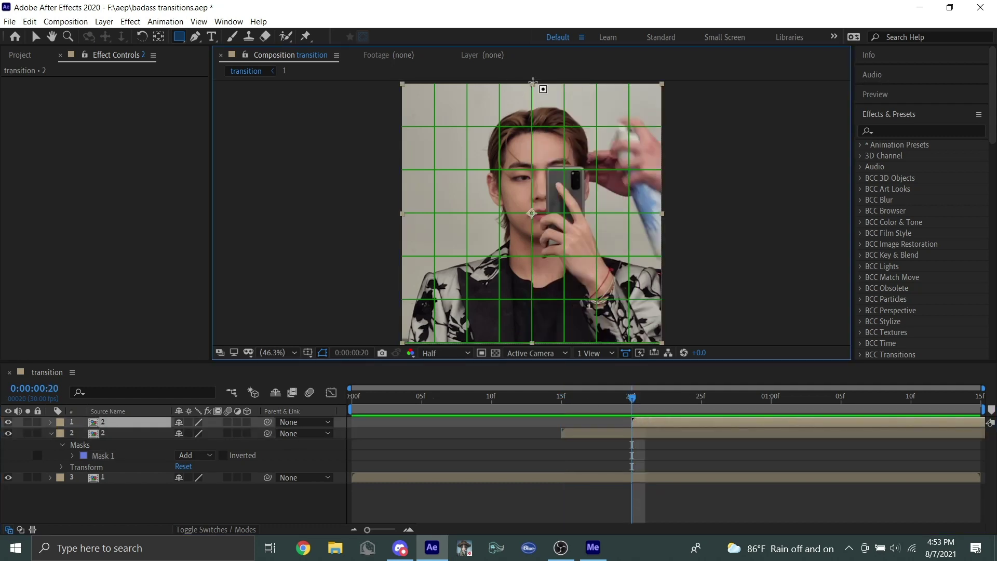
drag(531, 83, 664, 344)
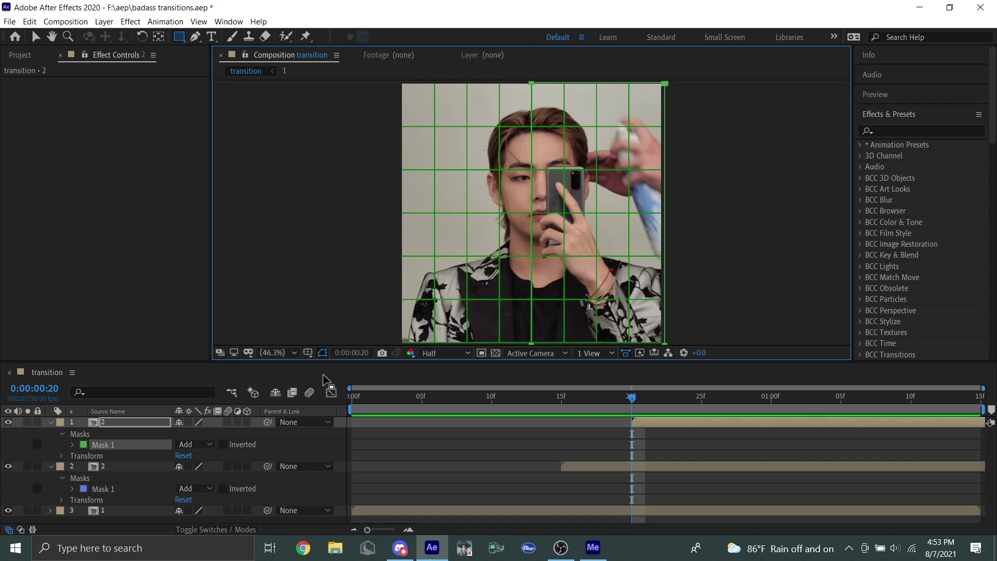
click(307, 353)
click(322, 380)
click(709, 482)
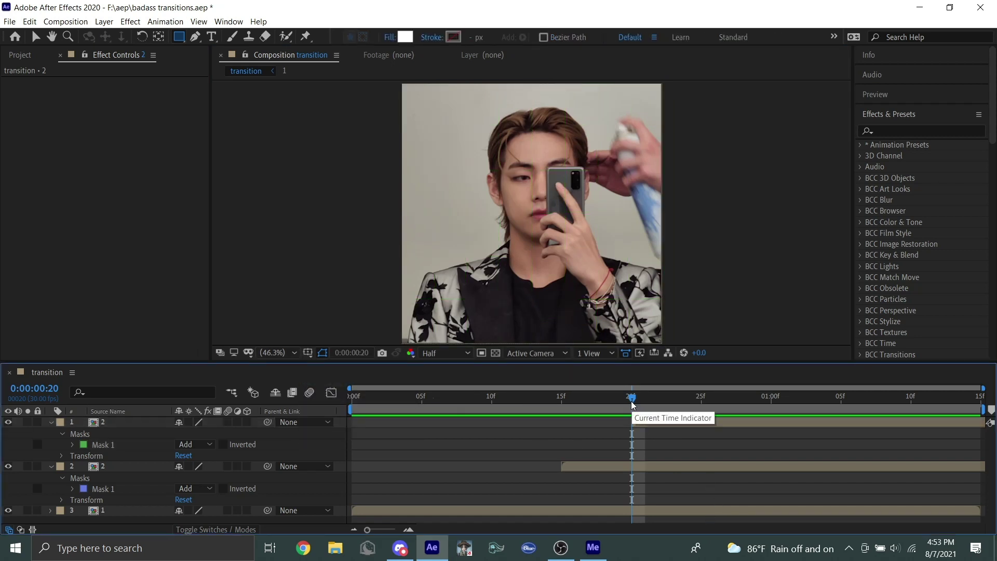
drag(632, 400, 766, 425)
click(829, 466)
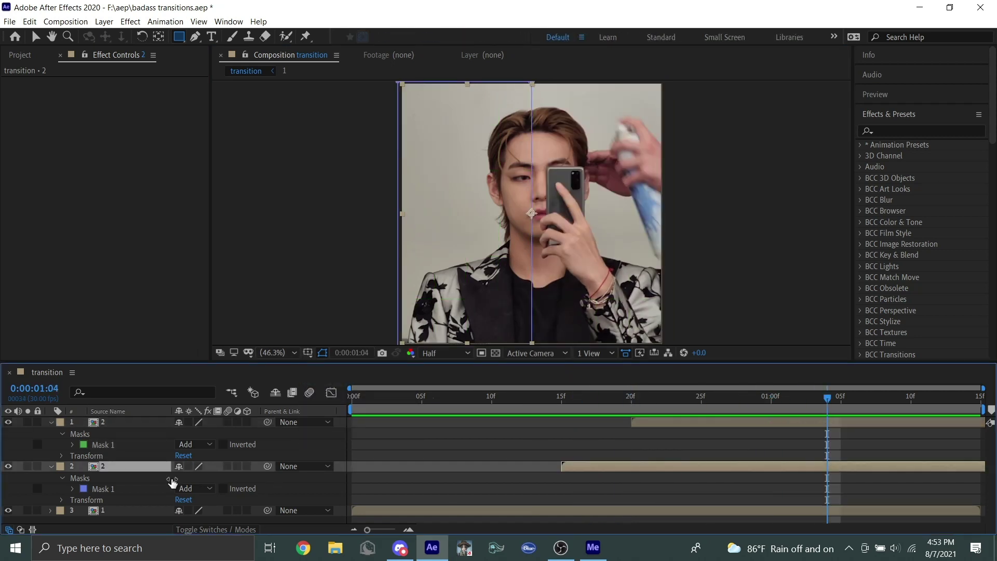
Separate the left-half copy's Position and animate X from 1629 at 15f to 540, eased.
key(p)
right_click(154, 480)
click(218, 338)
click(83, 478)
key(i)
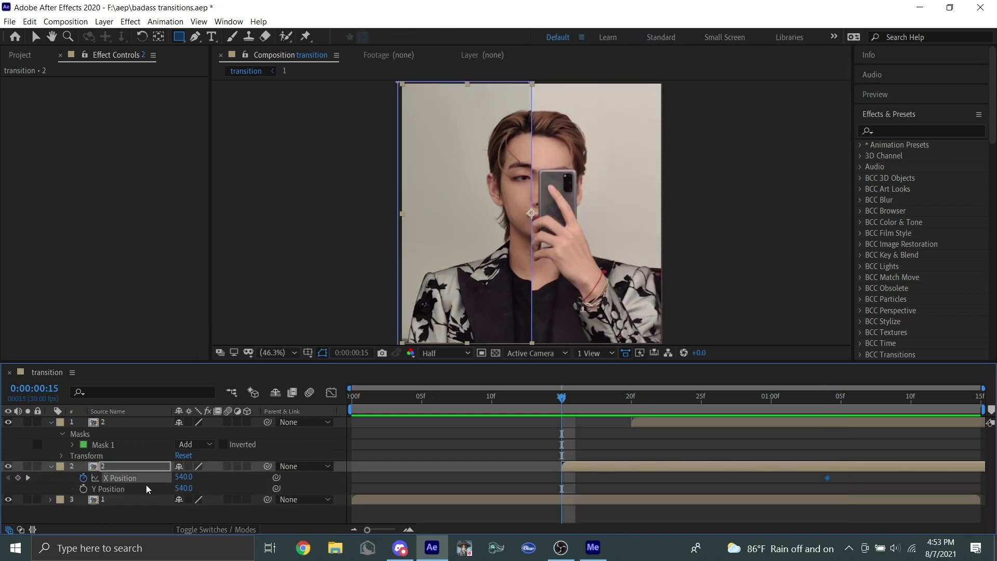
mouse_move(184, 477)
mouse_down()
mouse_move(841, 484)
mouse_move(526, 480)
mouse_up()
key(shift+F3)
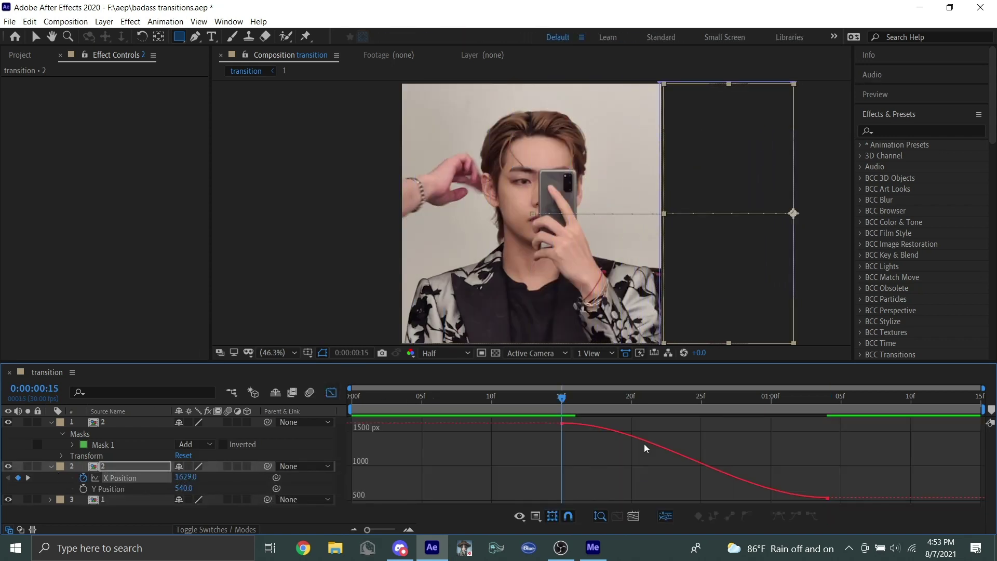
key(v)
click(675, 451)
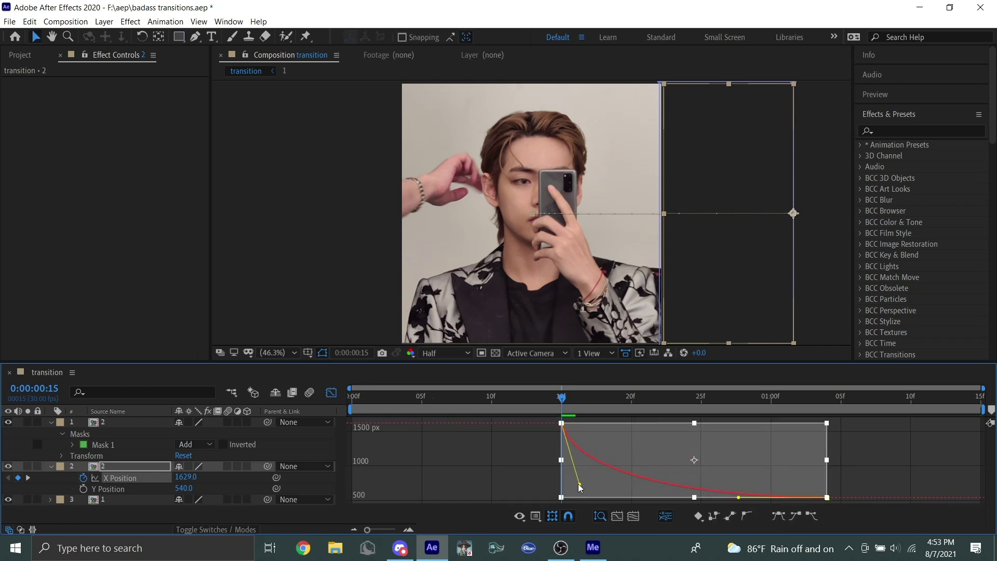
key(shift+F3)
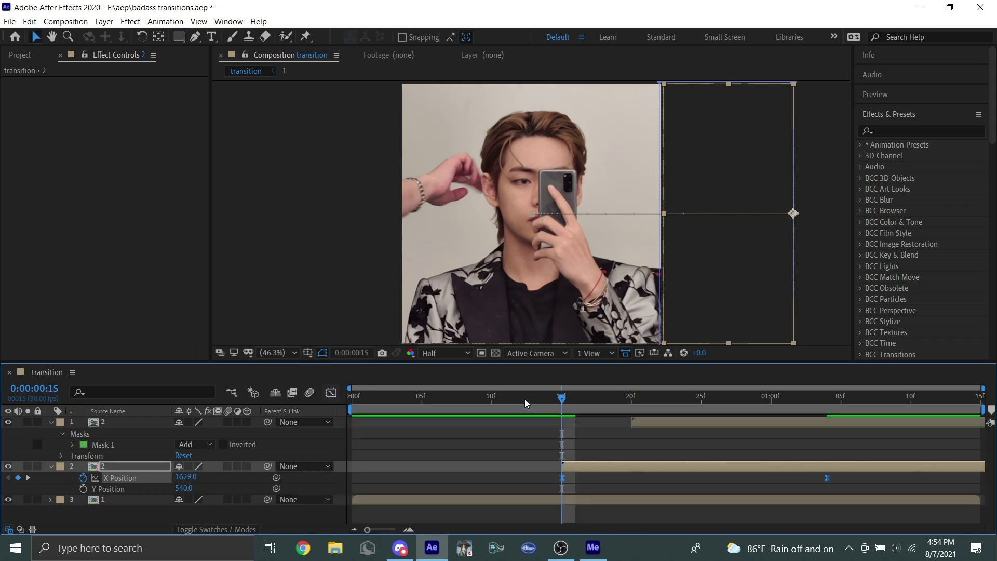
drag(528, 403, 923, 404)
Separate the right-half copy's Position and keyframe X from -549 at 20f to 540 at 1:10.
click(130, 422)
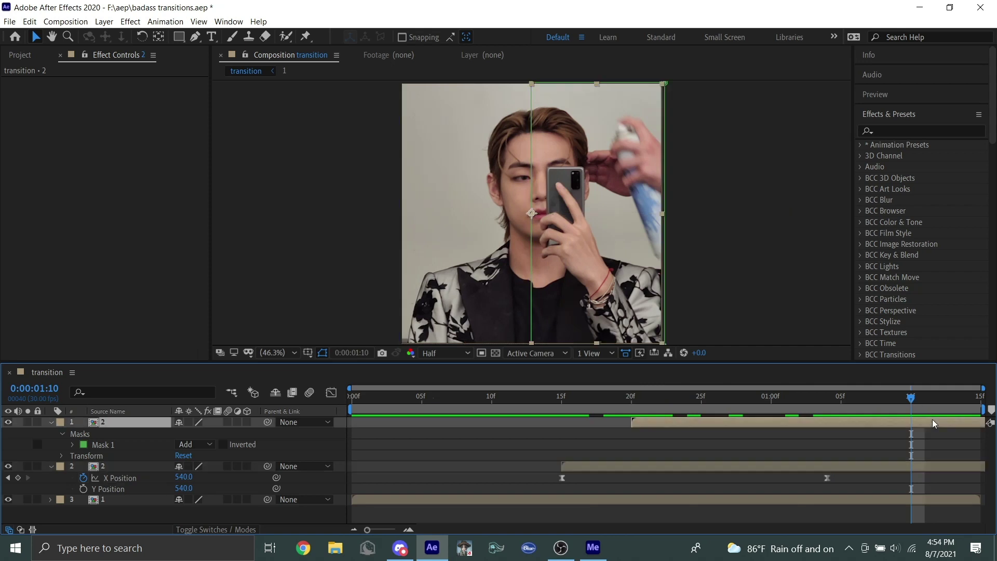
key(p)
right_click(133, 437)
click(171, 297)
click(83, 434)
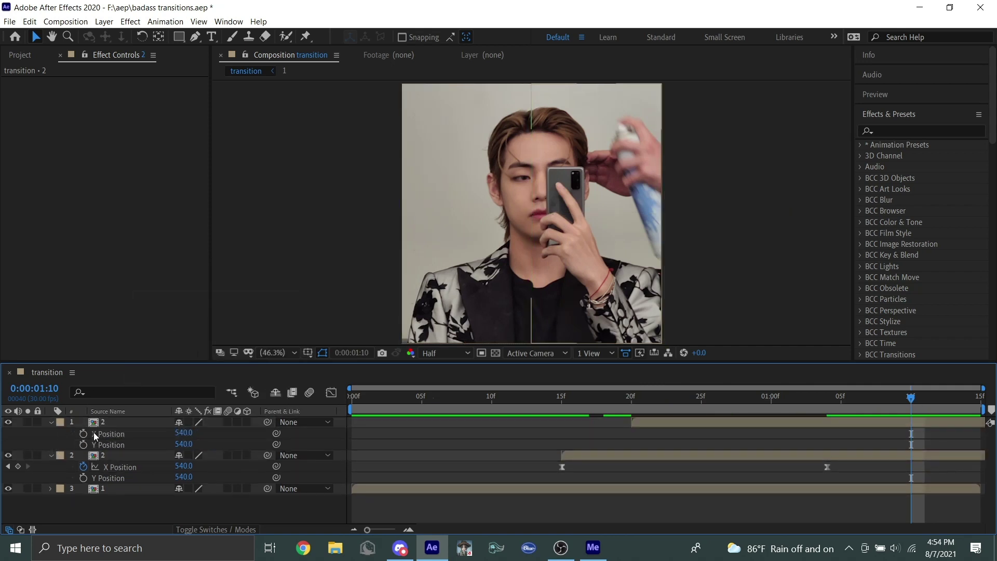
click(630, 399)
mouse_move(184, 437)
mouse_down()
mouse_move(2, 437)
mouse_move(72, 435)
mouse_up()
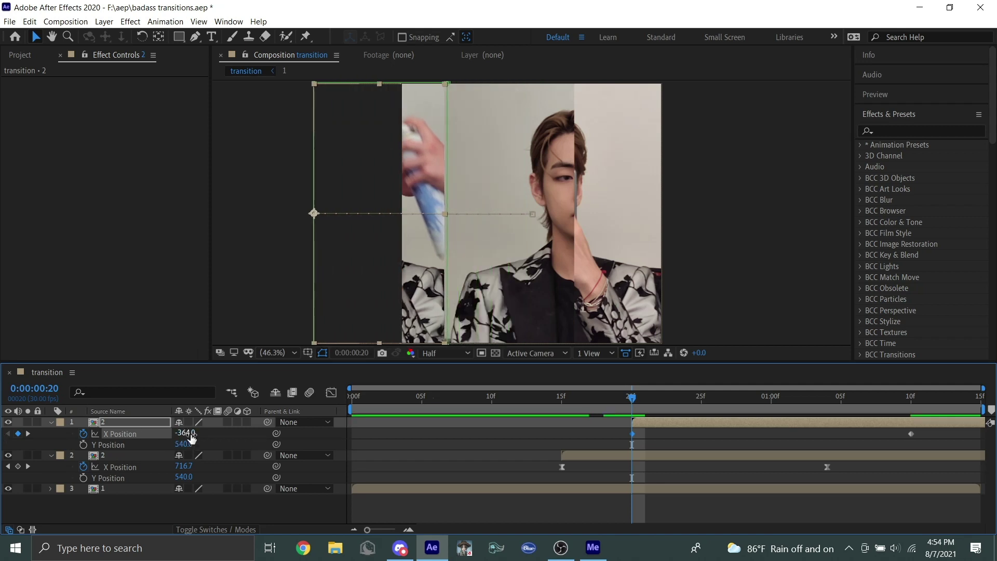
Ease the X Position curve, enable motion blur on both copies, and preview.
drag(625, 431, 936, 441)
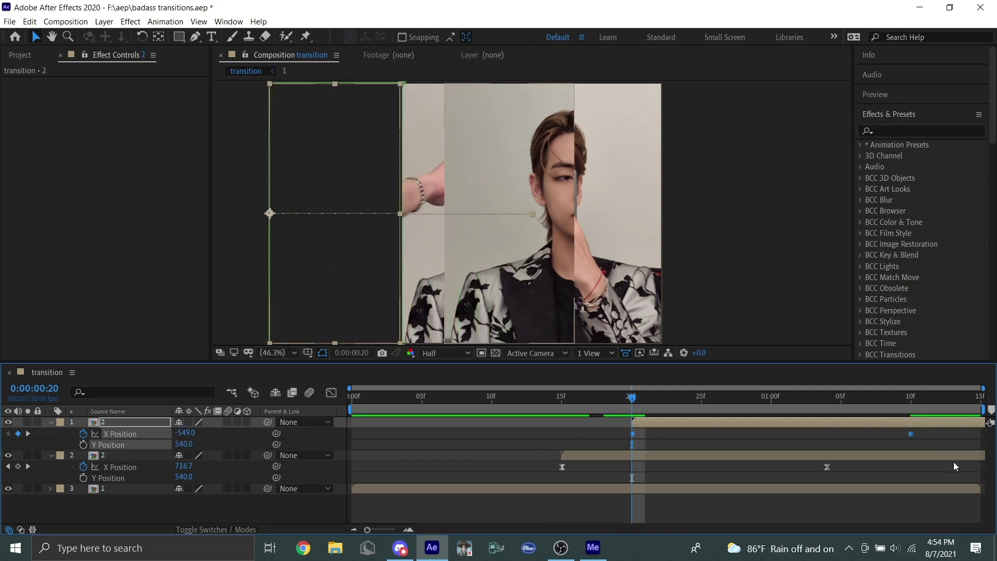
click(331, 392)
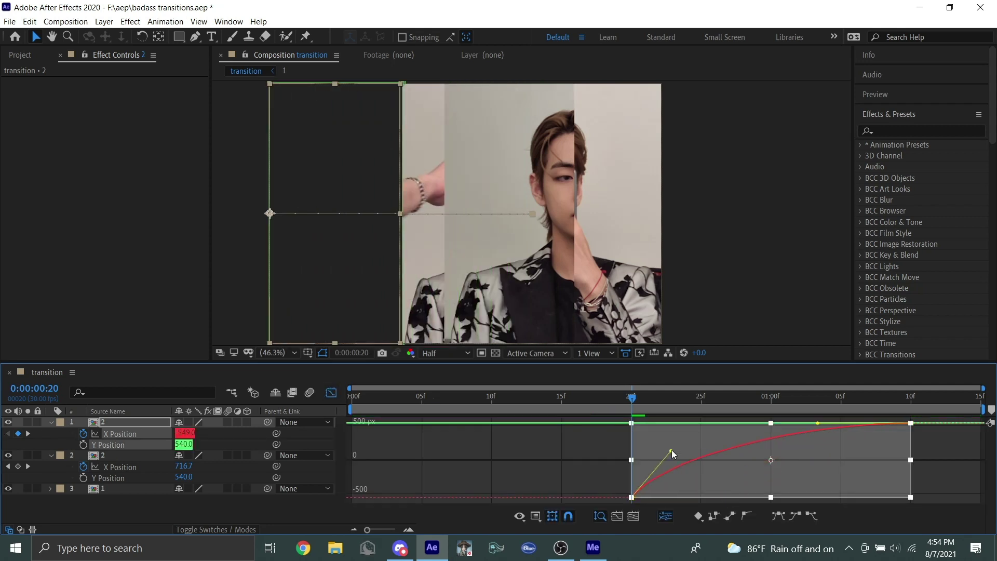
click(332, 392)
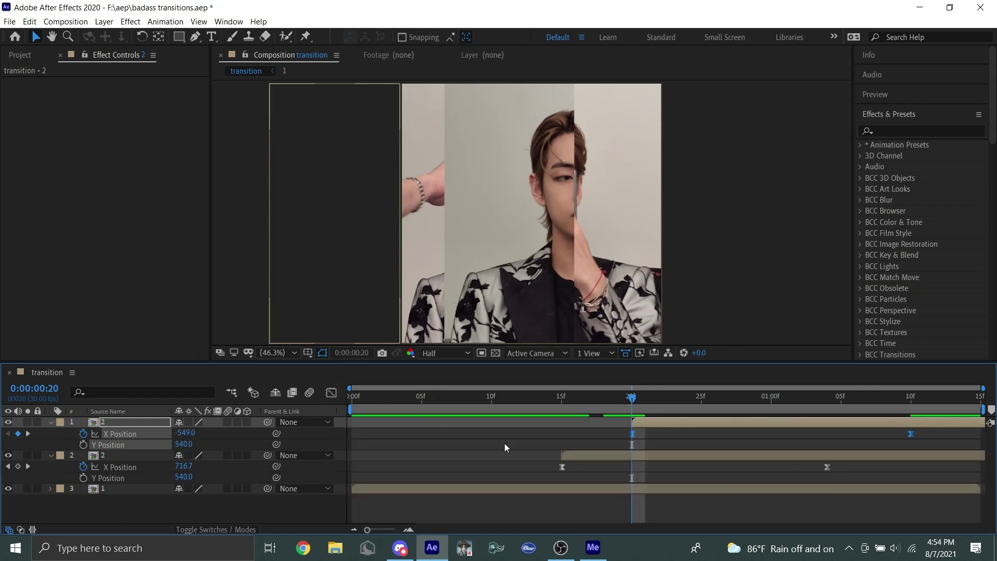
key(u)
drag(232, 435, 228, 421)
key(space)
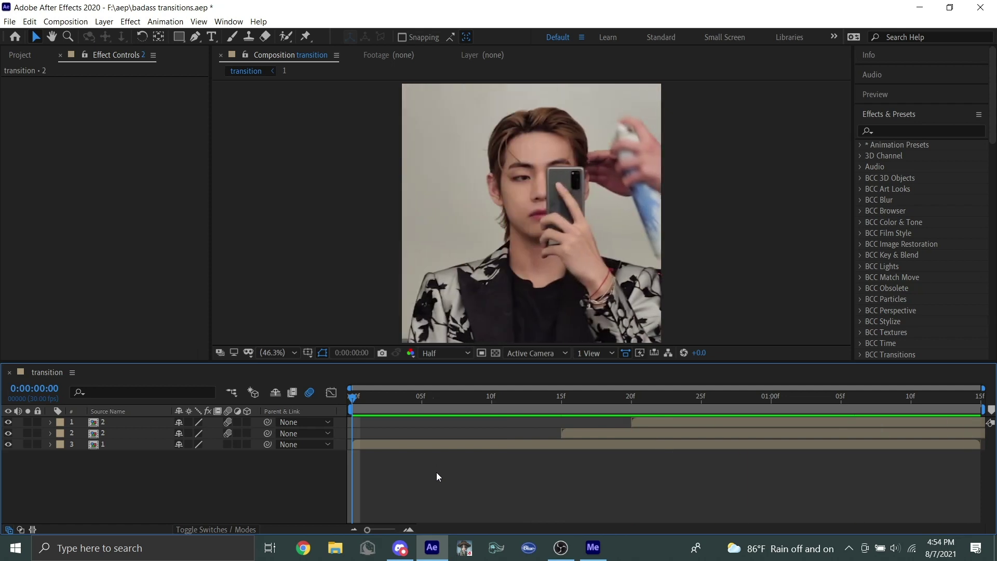
Add opacity keyframes on the bottom clip 1 layer at 15f and 1:11, then preview.
click(574, 395)
click(575, 442)
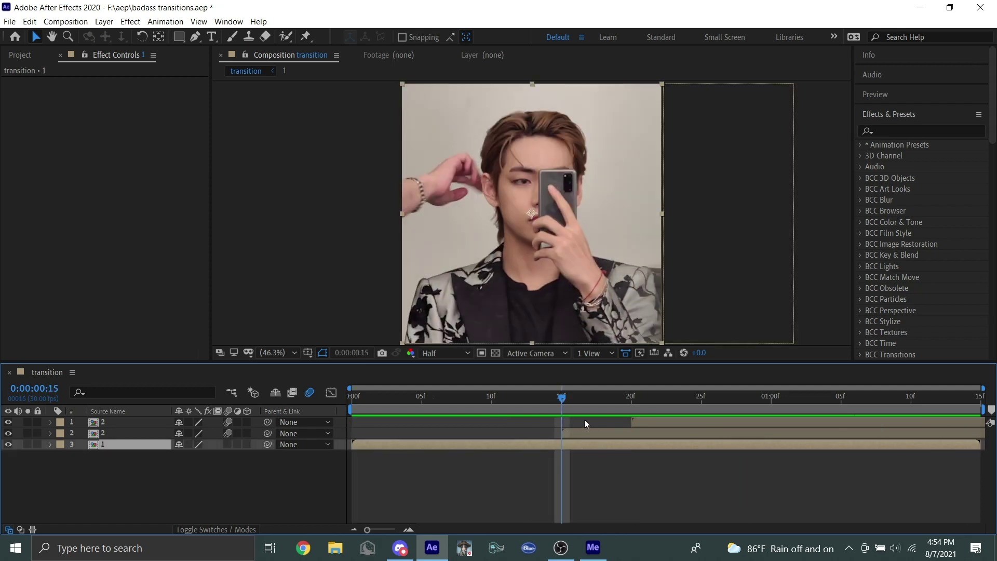
key(t)
drag(637, 407, 925, 406)
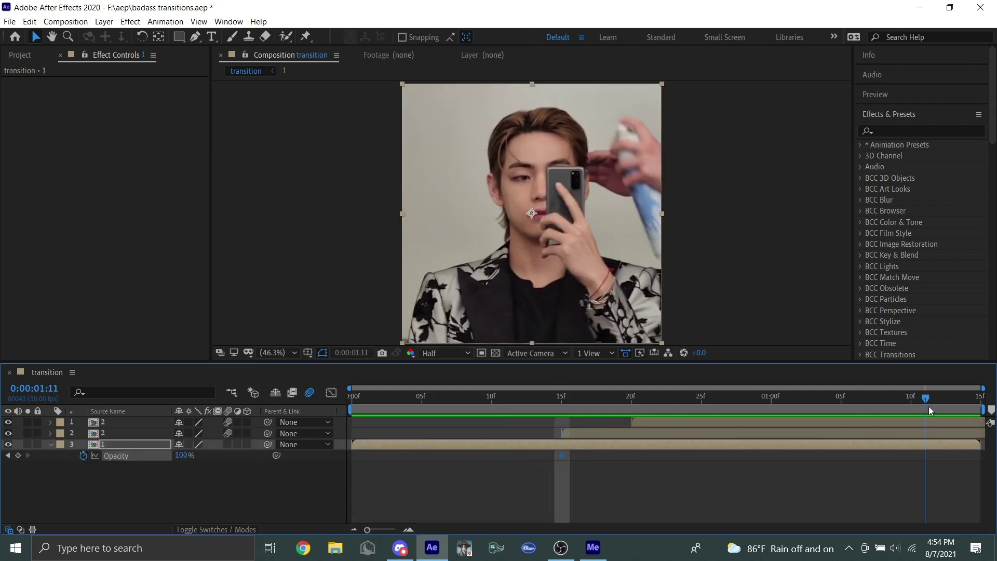
click(536, 482)
key(Home)
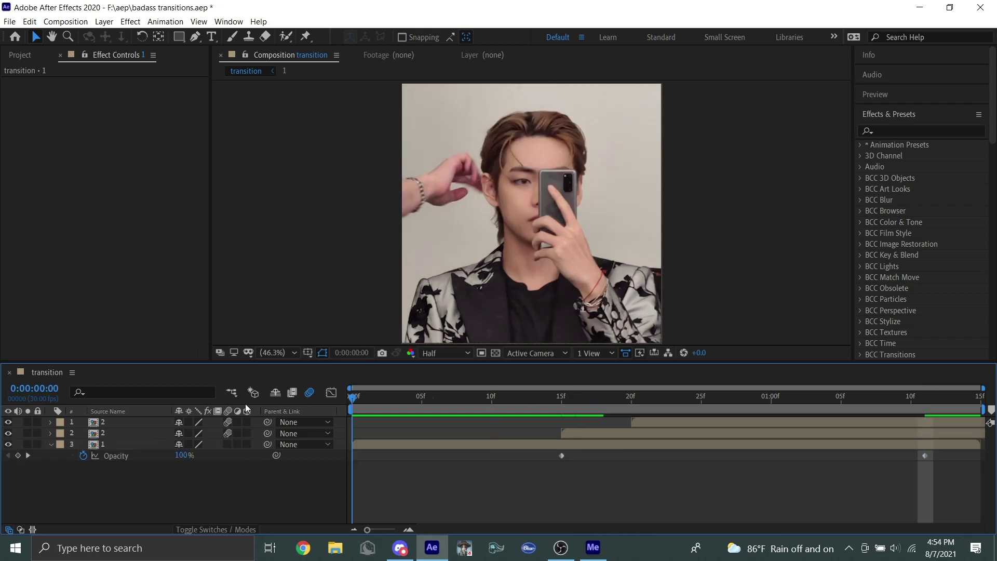
key(space)
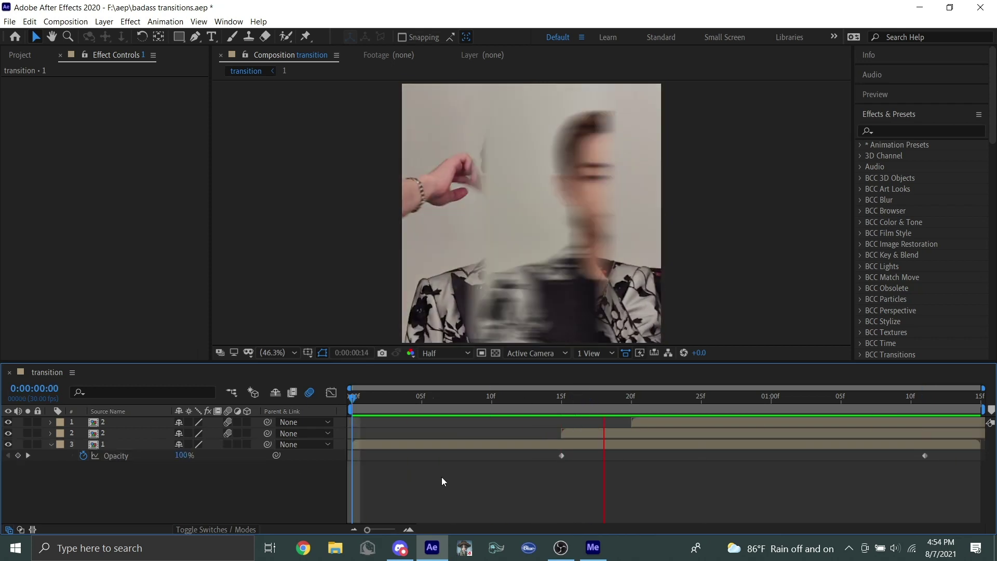
key(space)
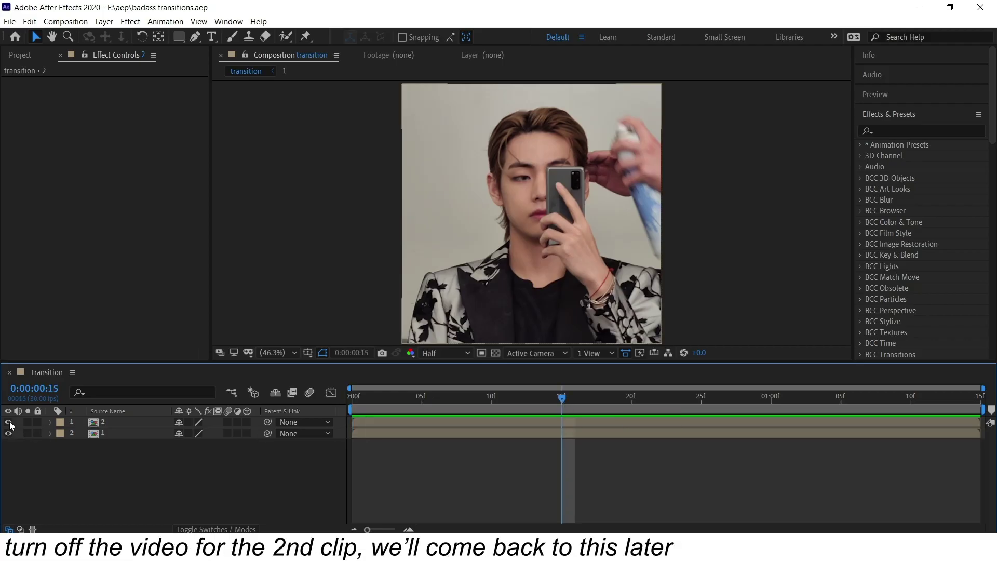
Hide clip 2 and keyframe clip 1's Y Position from 540 at 0f to 1378 at 1:14.
click(8, 422)
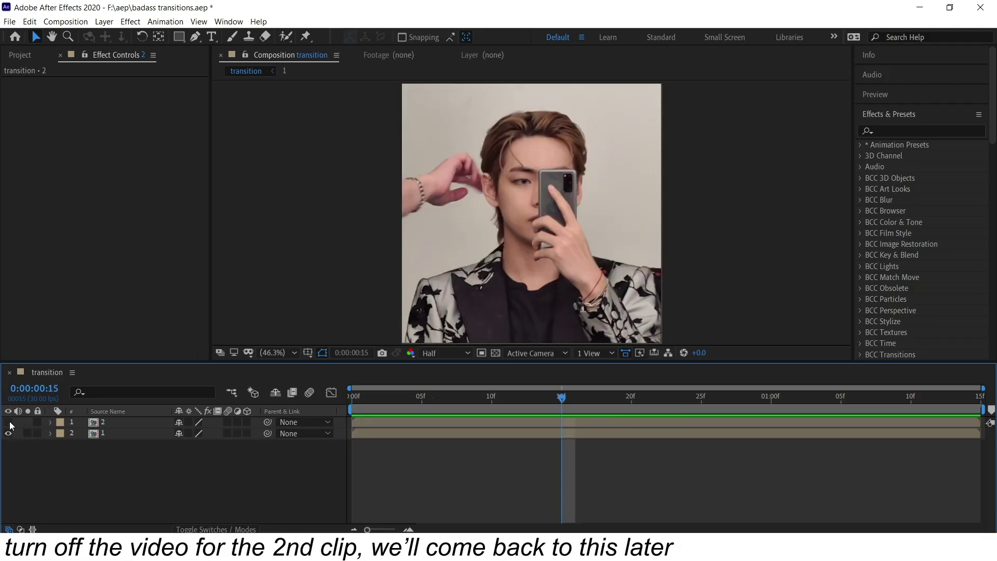
click(163, 436)
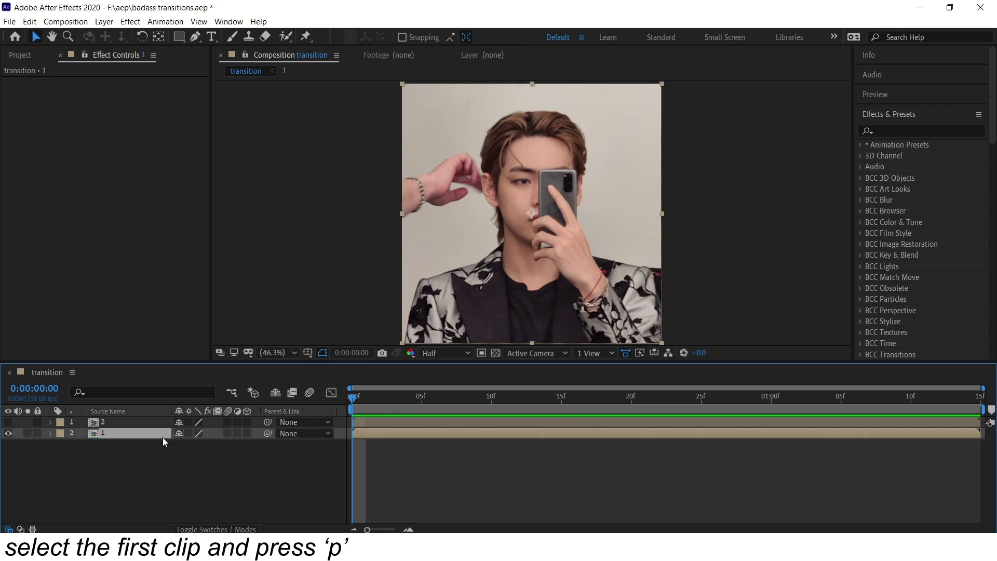
key(p)
right_click(152, 443)
click(206, 306)
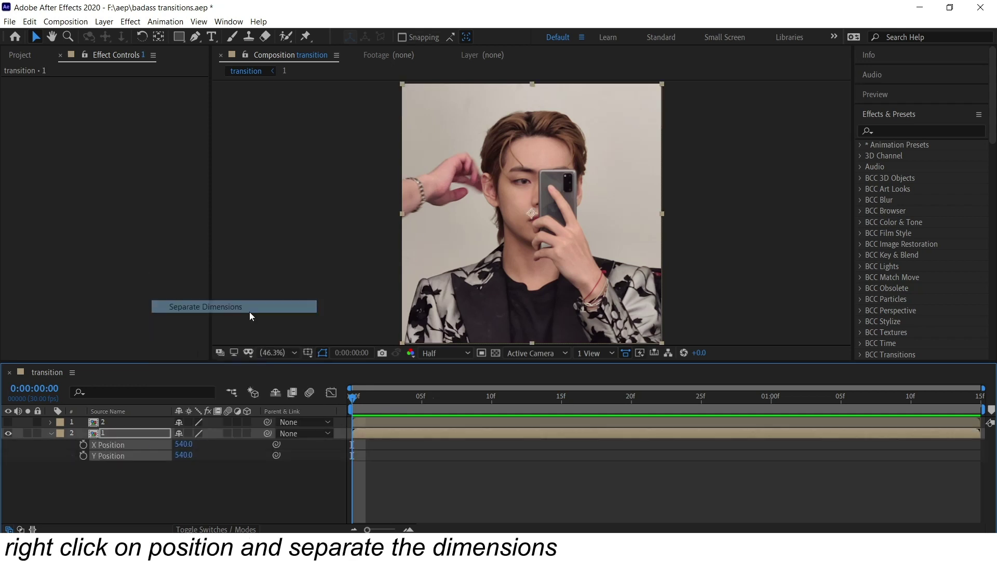
click(83, 455)
drag(353, 398, 963, 407)
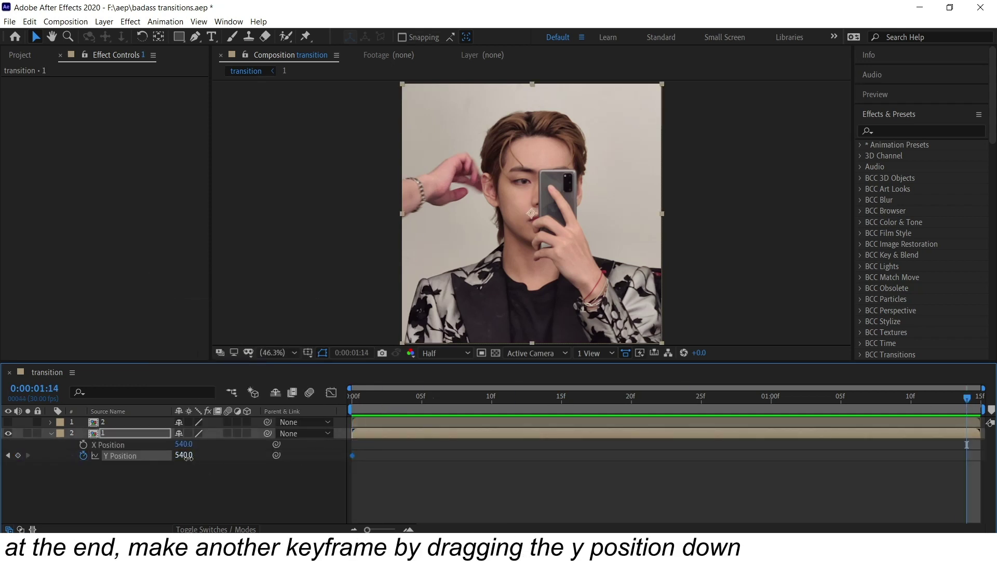
drag(184, 455, 720, 456)
Easy Ease clip 1's Y keyframes and lengthen both ease handles in the Graph Editor.
click(565, 403)
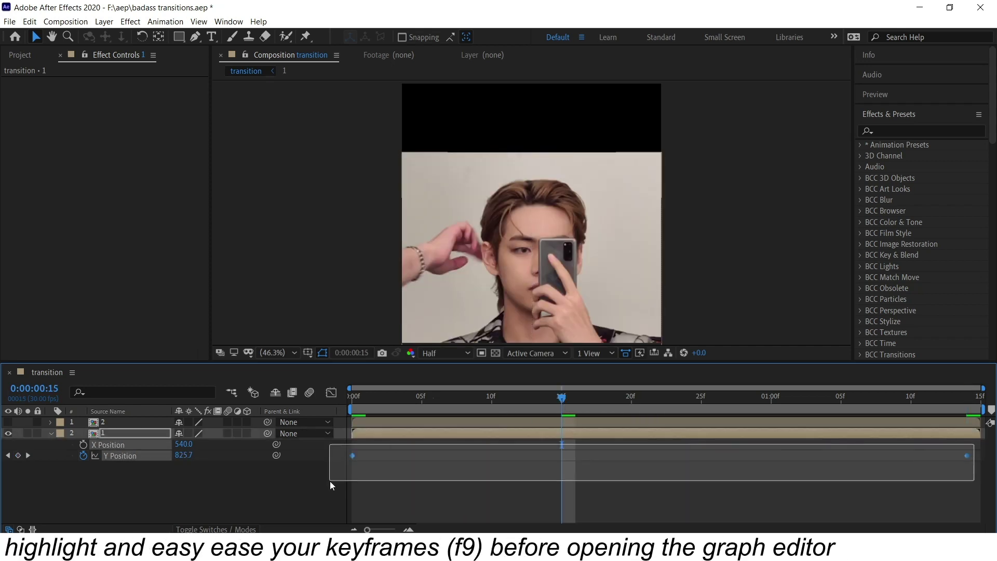
drag(973, 445, 330, 485)
key(F9)
click(330, 393)
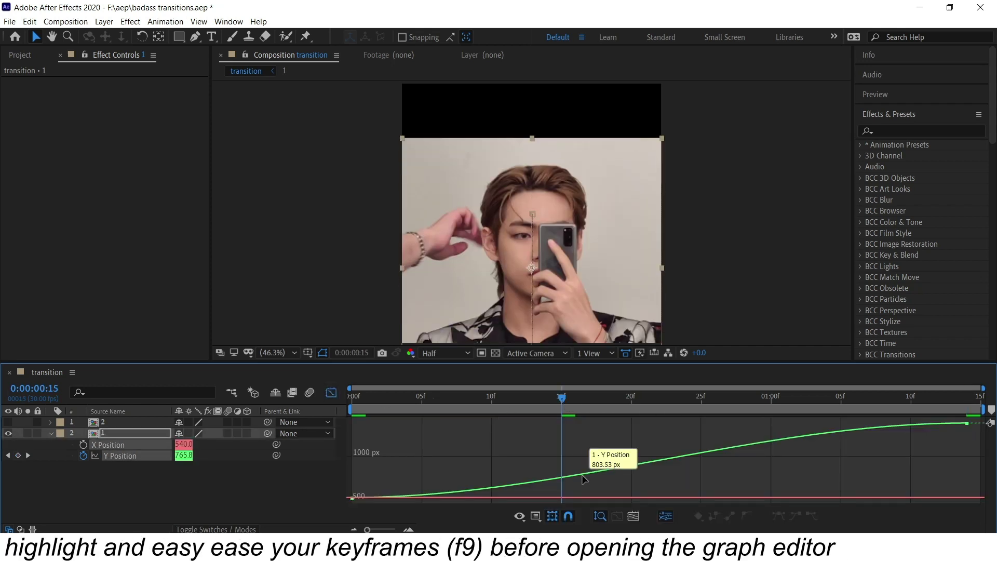
click(136, 460)
drag(557, 497, 719, 496)
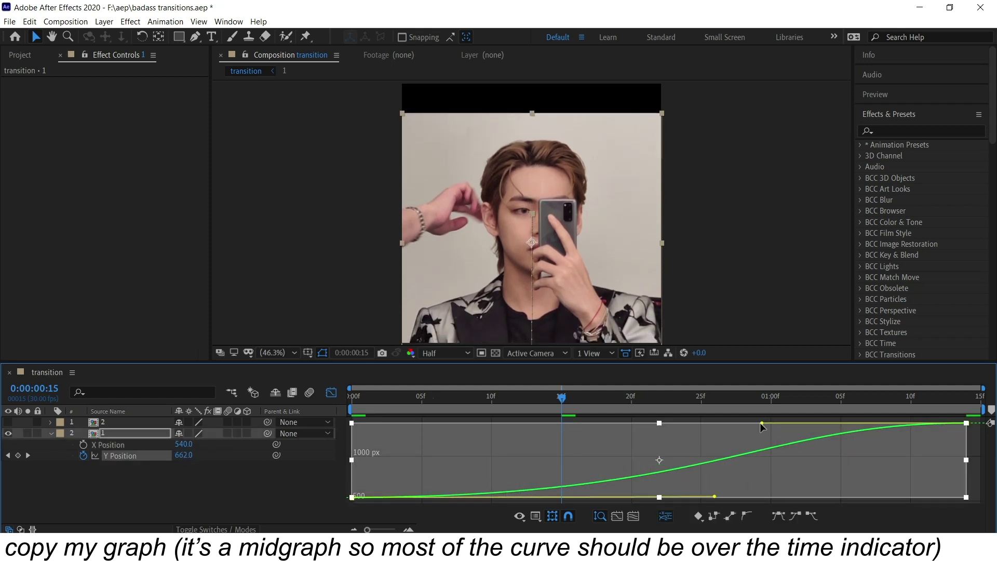
drag(761, 423, 417, 423)
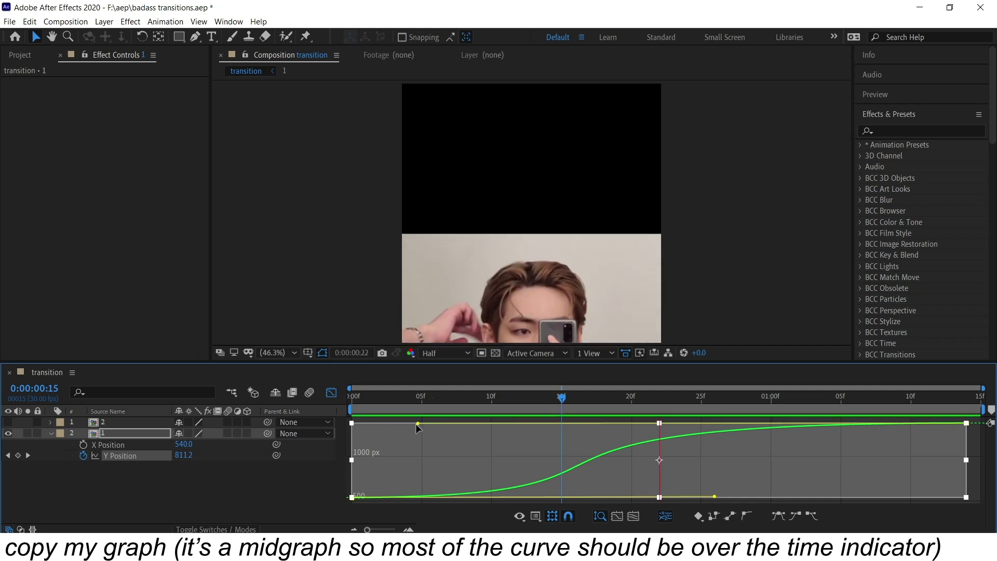
click(331, 392)
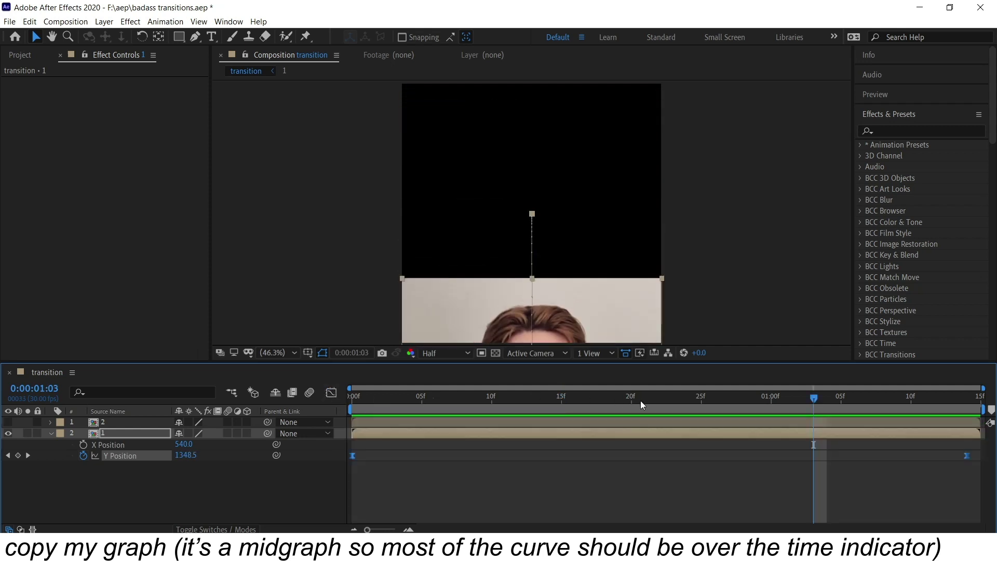
Show clip 2 and keyframe its Y Position from -542 at 0f to 540 at 1:14.
click(964, 421)
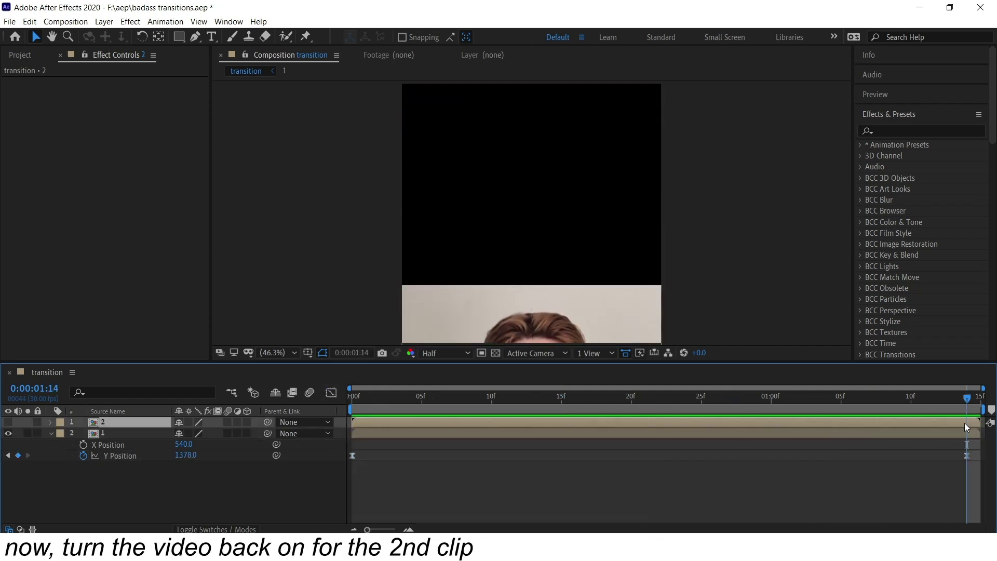
click(8, 421)
key(p)
right_click(114, 435)
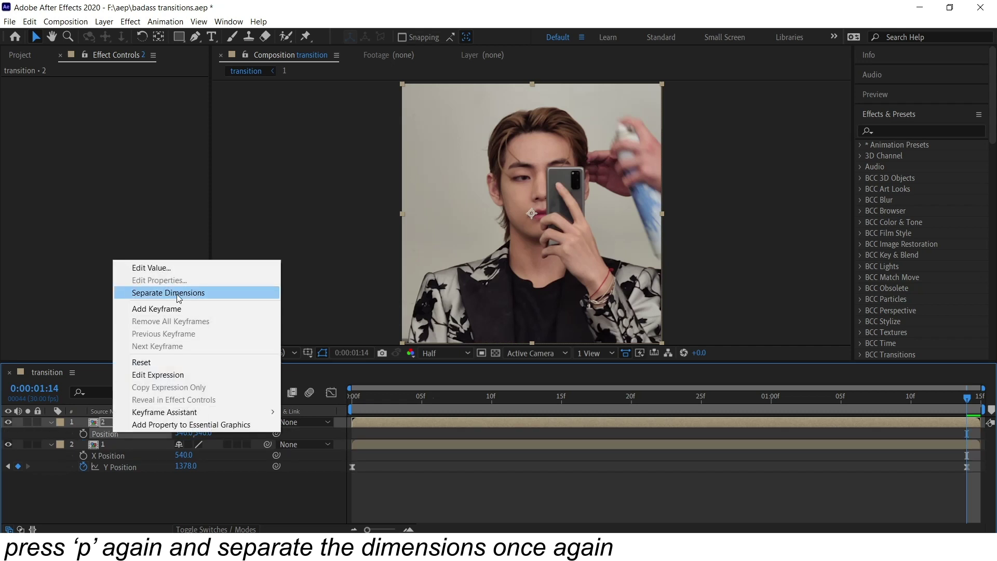
click(182, 292)
click(83, 445)
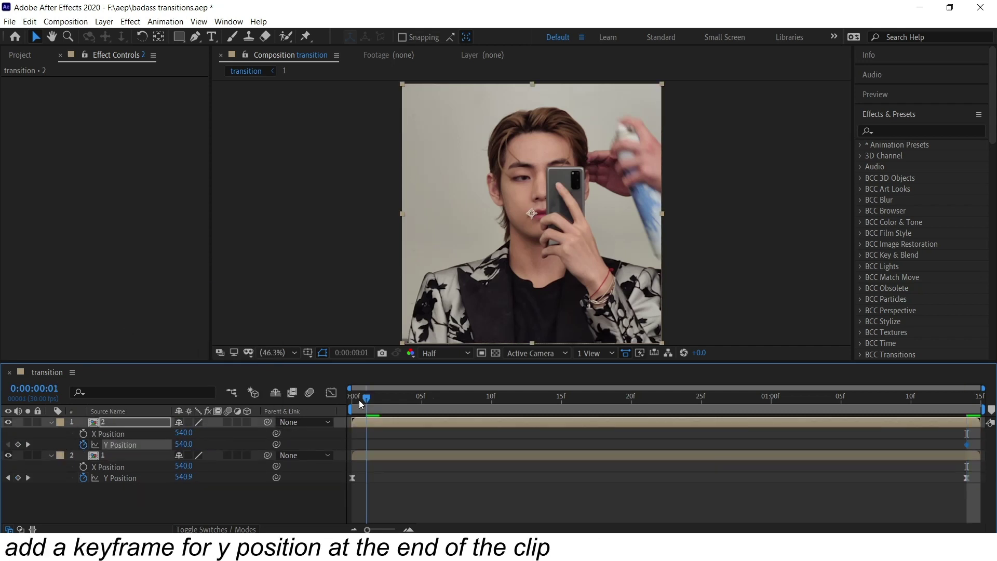
drag(360, 404, 352, 405)
mouse_move(183, 444)
mouse_down()
mouse_move(198, 448)
mouse_move(124, 443)
mouse_up()
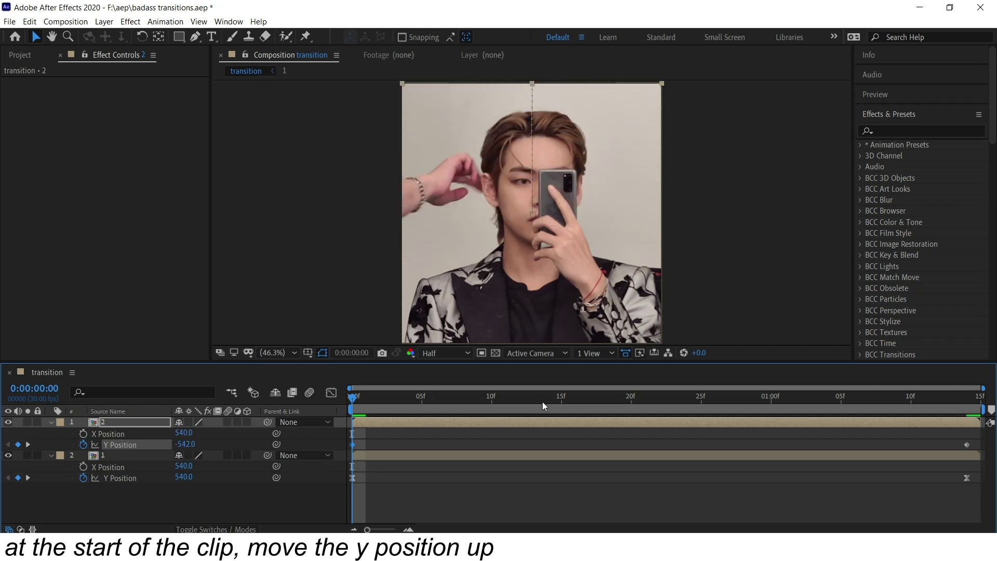
Easy Ease clip 2's Y keyframes, stretch the ease handles in the Graph Editor, and preview.
click(561, 400)
drag(978, 433, 321, 454)
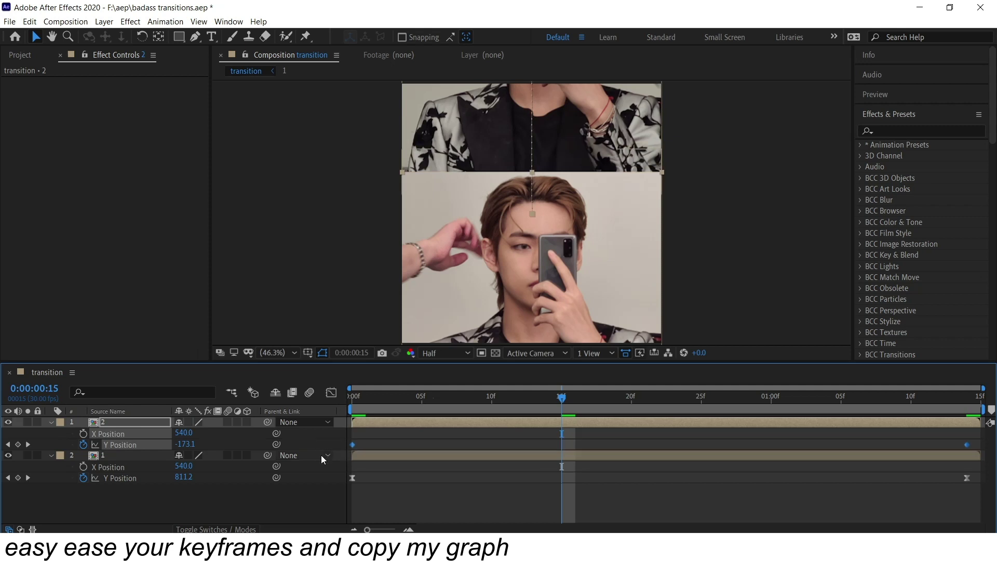
key(F9)
click(331, 392)
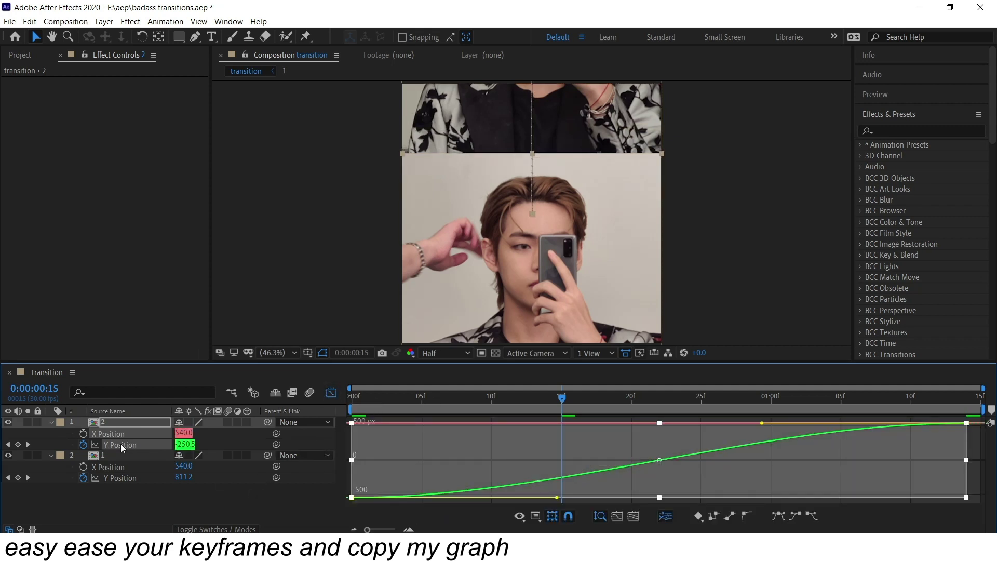
click(217, 444)
drag(556, 497, 701, 499)
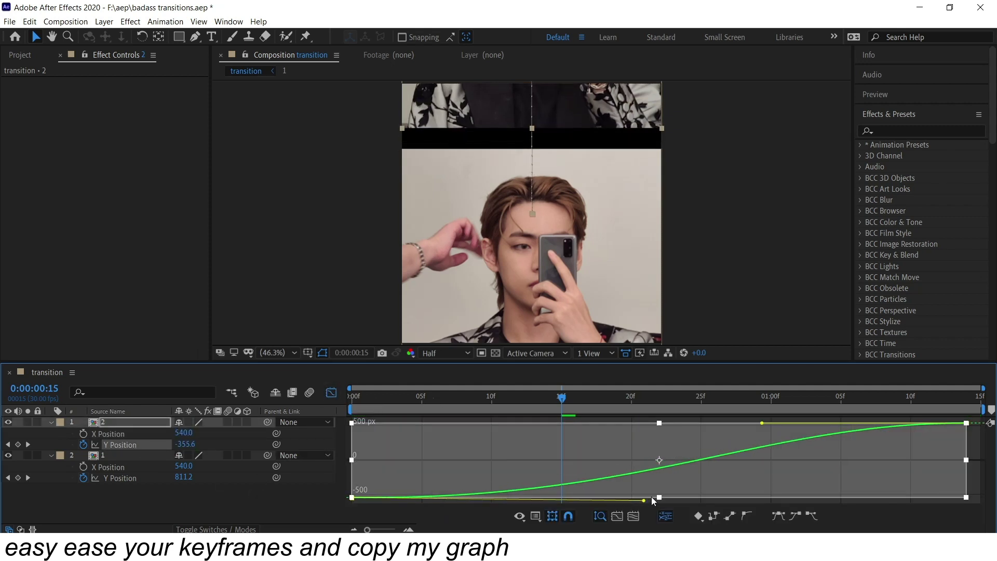
drag(762, 422, 421, 423)
key(space)
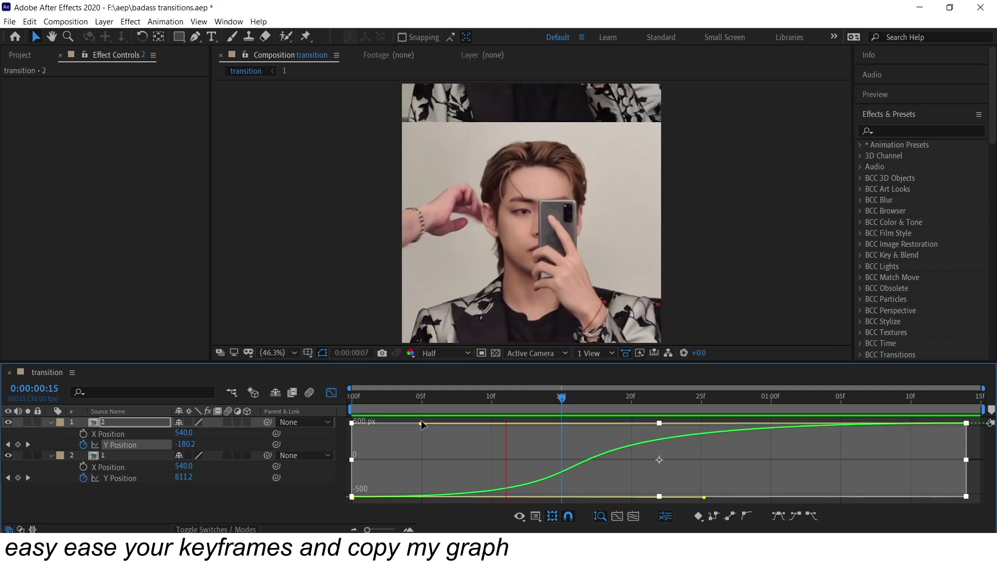
click(335, 393)
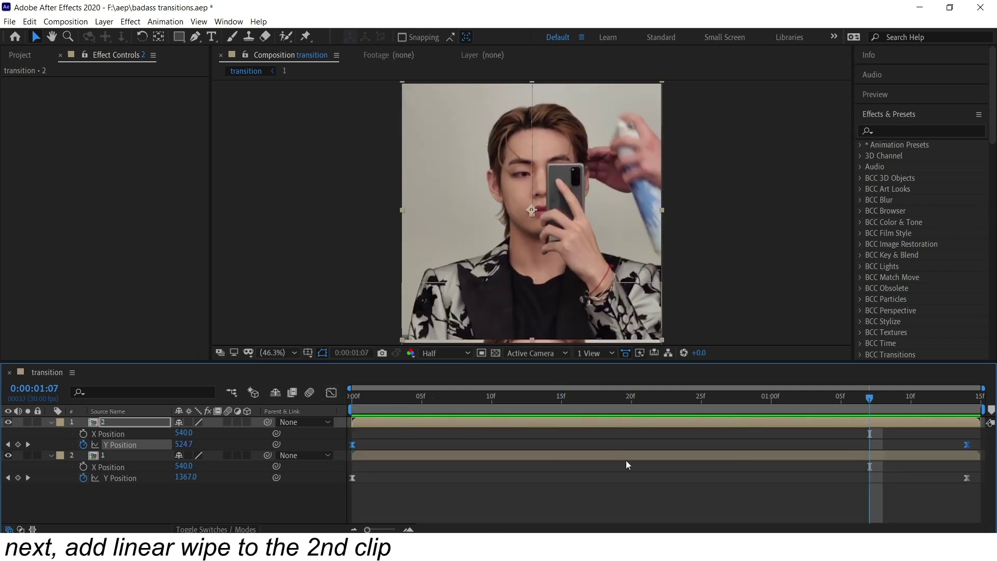
Apply Linear Wipe to clip 2 and set its Wipe Angle to 0°.
click(957, 130)
text(linear wipe)
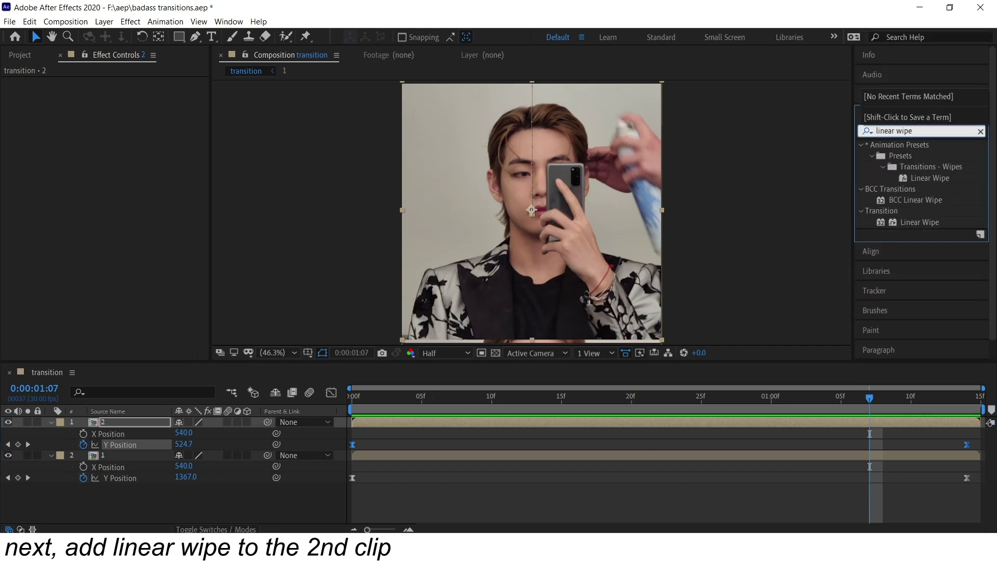
drag(919, 222, 596, 420)
key(Home)
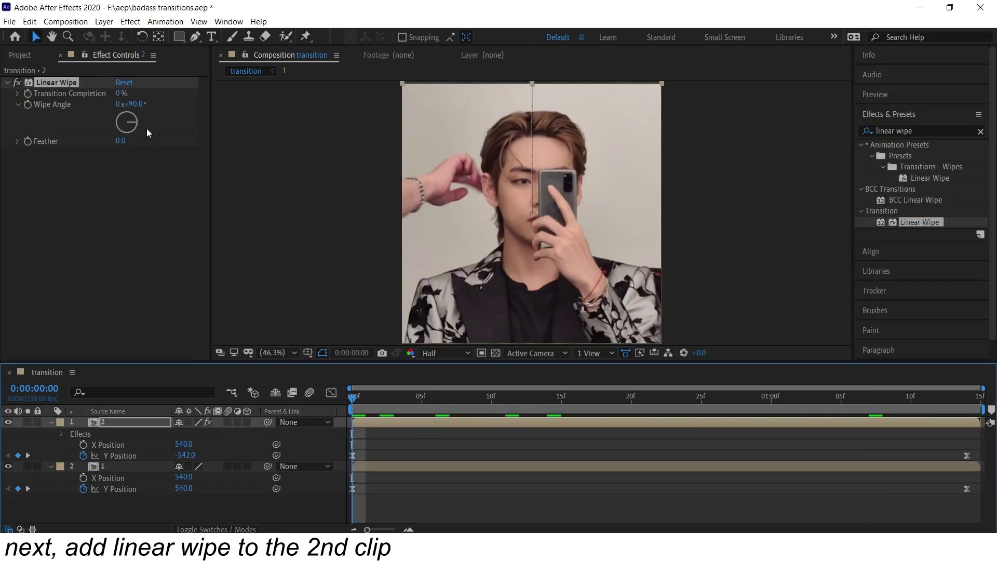
click(136, 104)
text(0)
key(Return)
Keyframe Transition Completion at 100% at 0:00 and 0% at 1:14.
drag(121, 93, 146, 86)
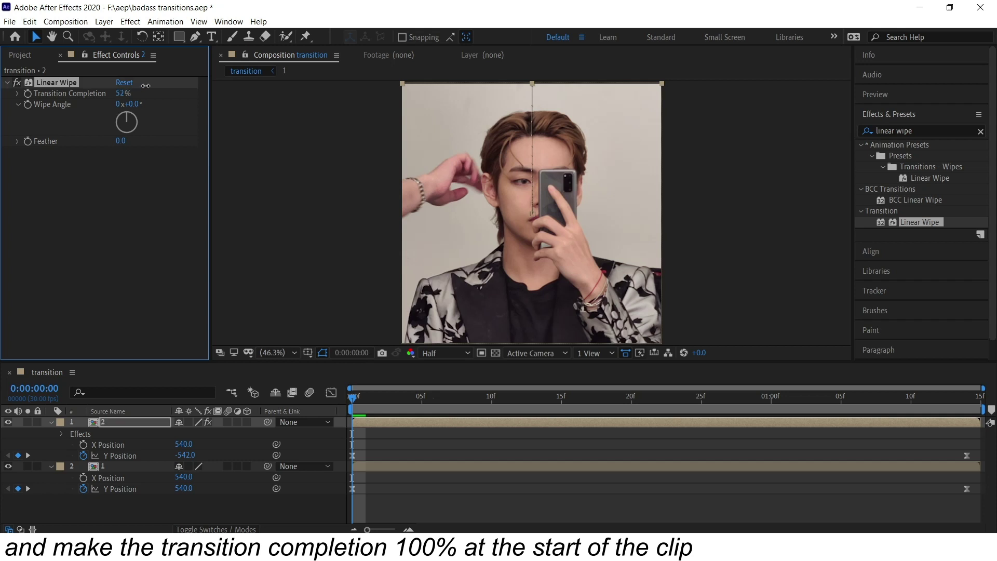
click(28, 93)
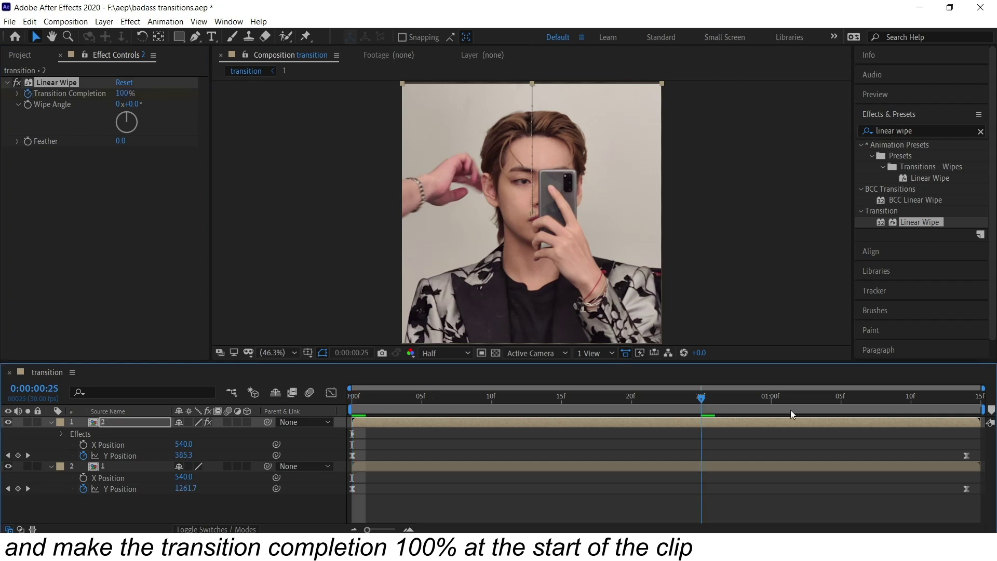
drag(702, 397, 967, 397)
click(122, 93)
text(0)
key(Return)
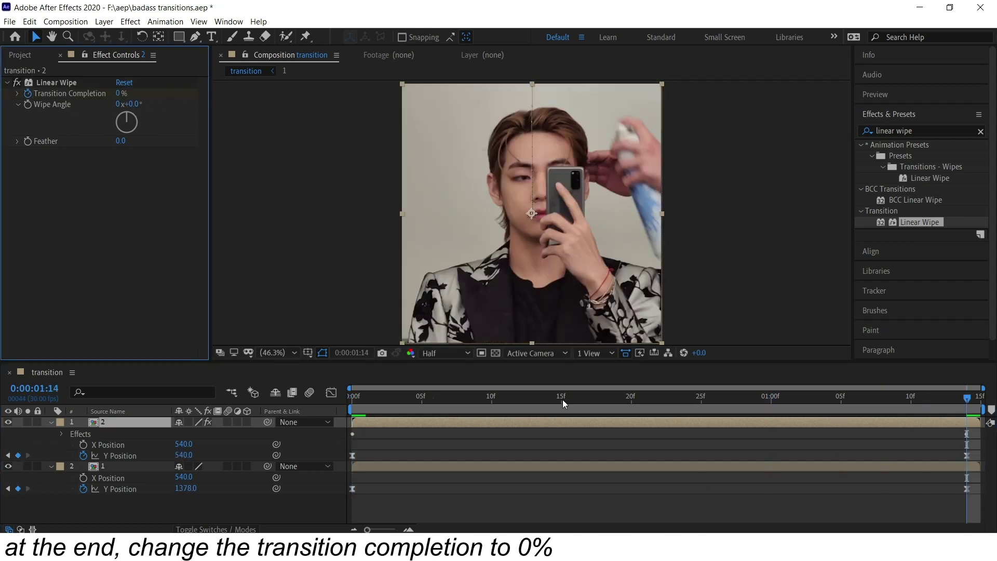
Easy-ease the Transition Completion keyframes and reshape the wipe curve in the Graph Editor.
click(564, 404)
key(u)
drag(976, 437, 320, 446)
key(F9)
key(shift+F3)
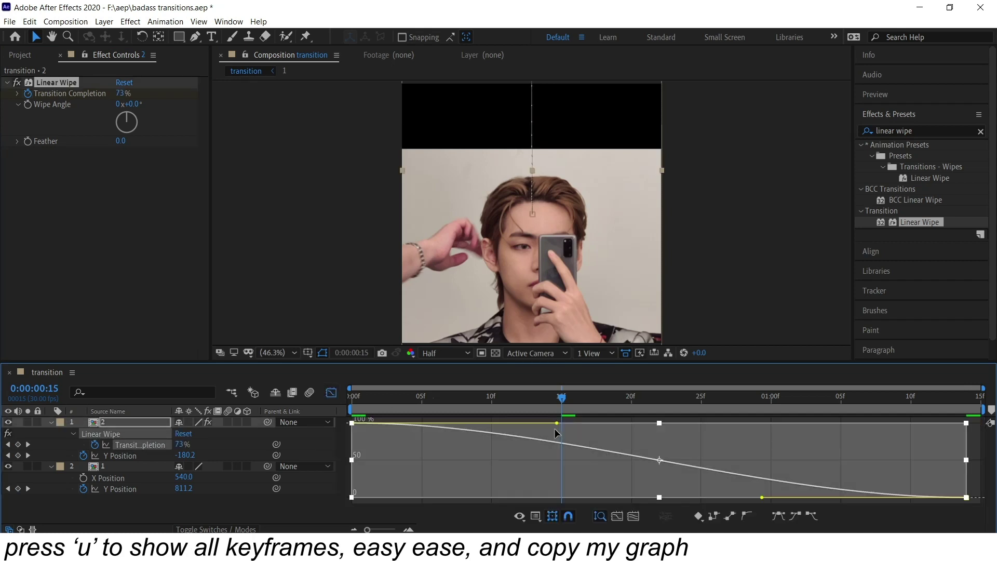
drag(554, 428, 702, 431)
drag(761, 497, 416, 498)
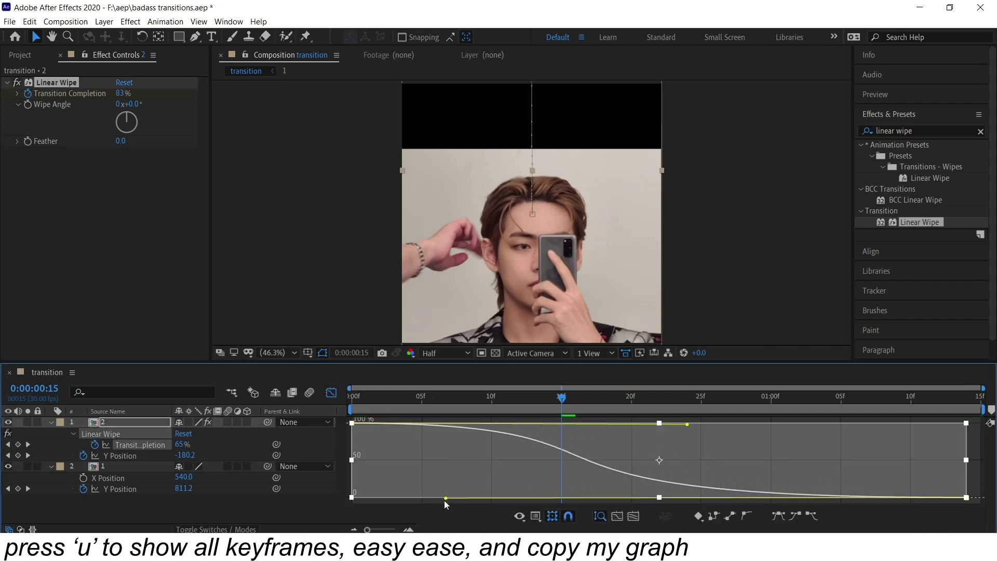
click(332, 391)
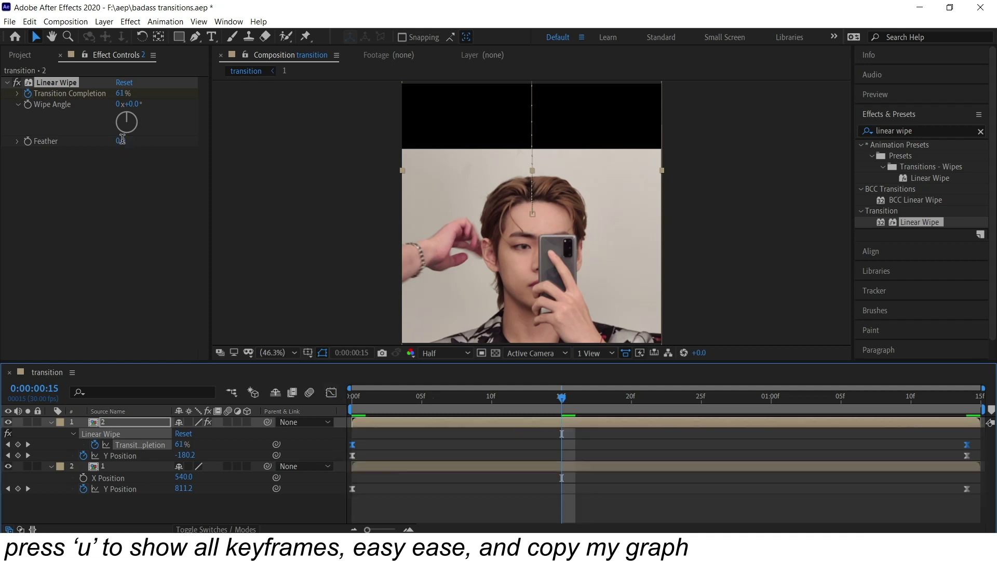
click(146, 195)
click(607, 470)
Apply Motion Tile to clip 1 with Mirror Edges and Output Height 300, then preview.
click(928, 132)
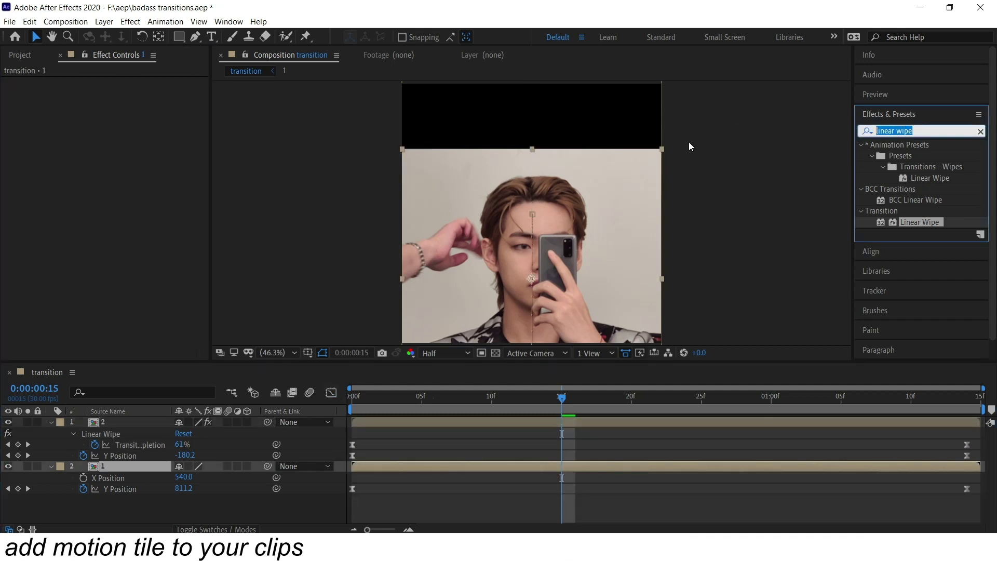
text(motion tile)
double_click(919, 155)
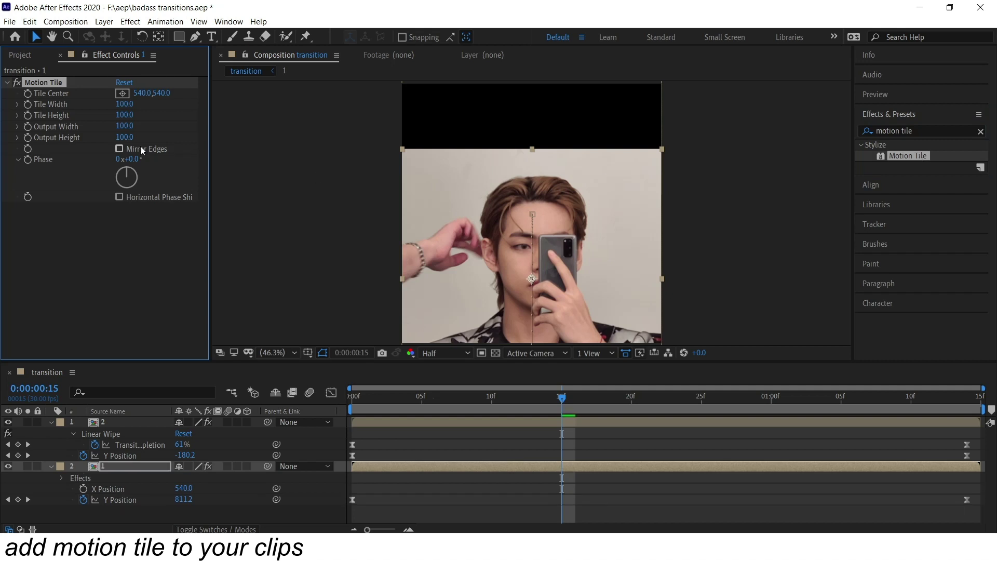
key(Return)
key(u)
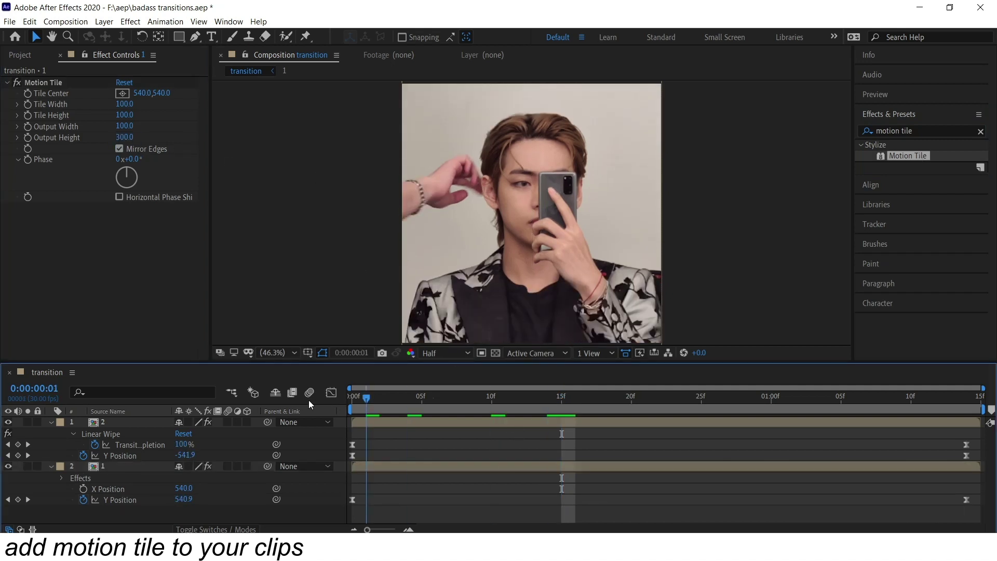
key(Home)
key(space)
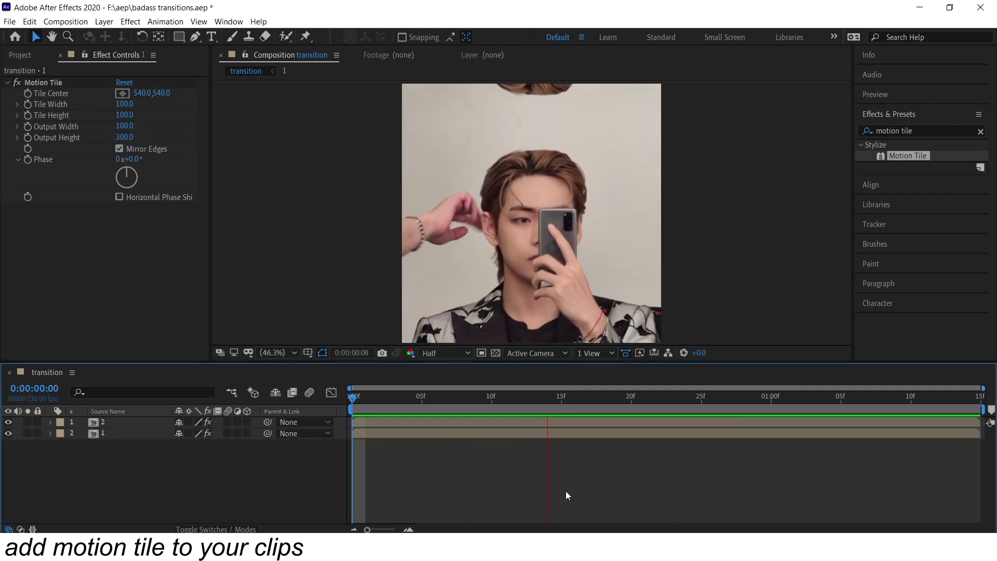
Adjust the ease at the start of clip 2's Transition Completion curve in the Graph Editor.
click(548, 398)
drag(548, 400, 561, 399)
click(559, 419)
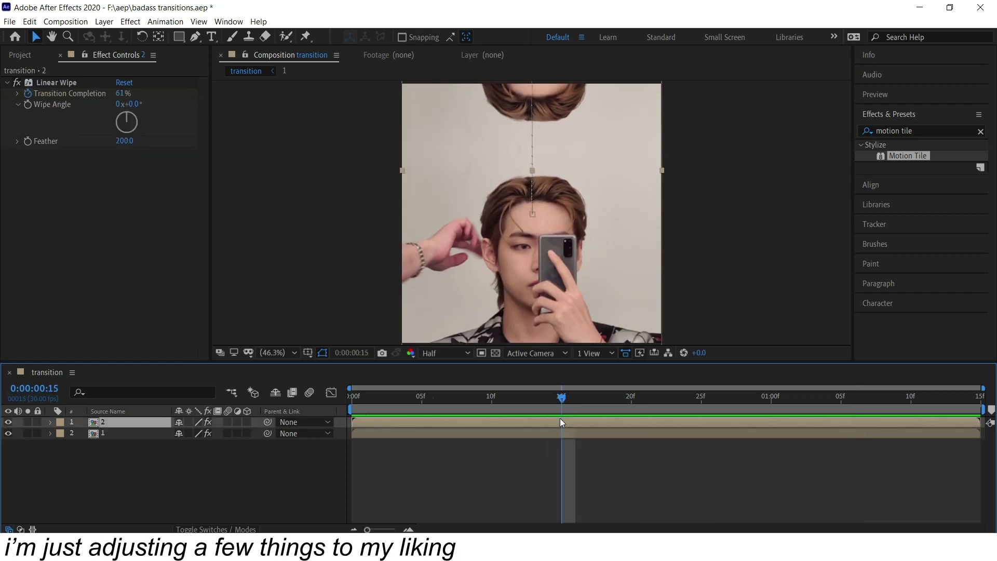
key(u)
click(354, 443)
click(333, 391)
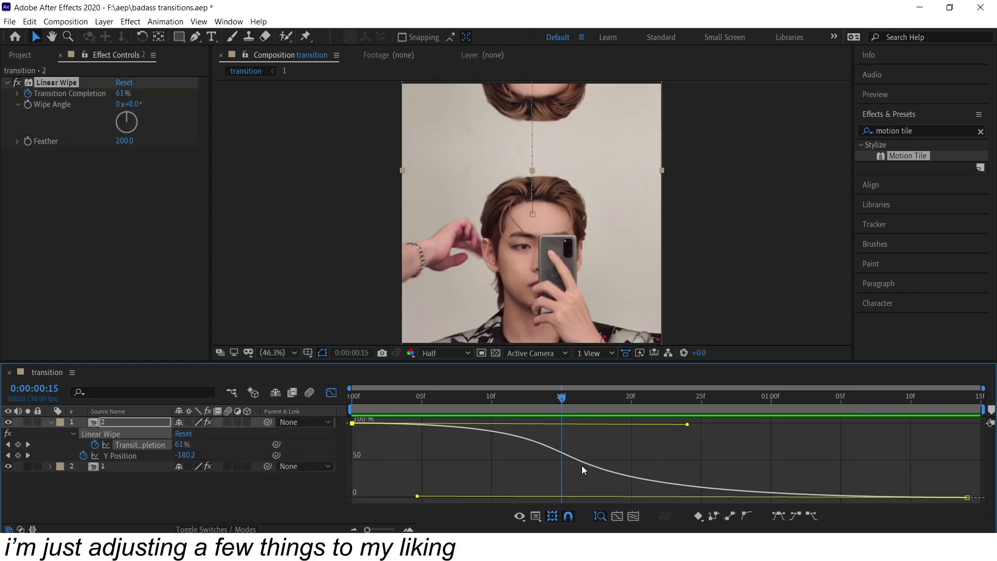
drag(681, 424, 632, 422)
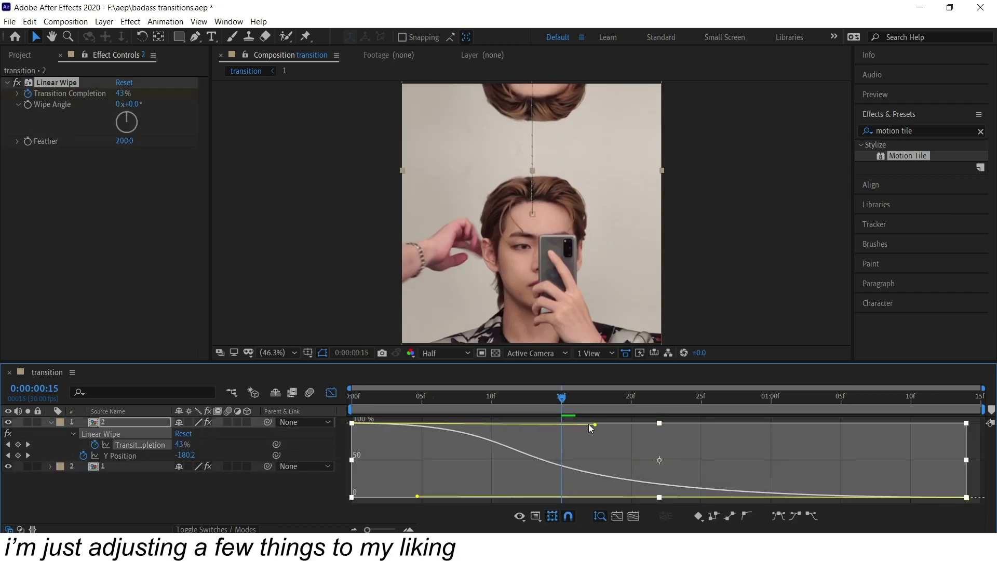
Lengthen the wipe curve's ease, collapse the layers and preview the transition.
key(space)
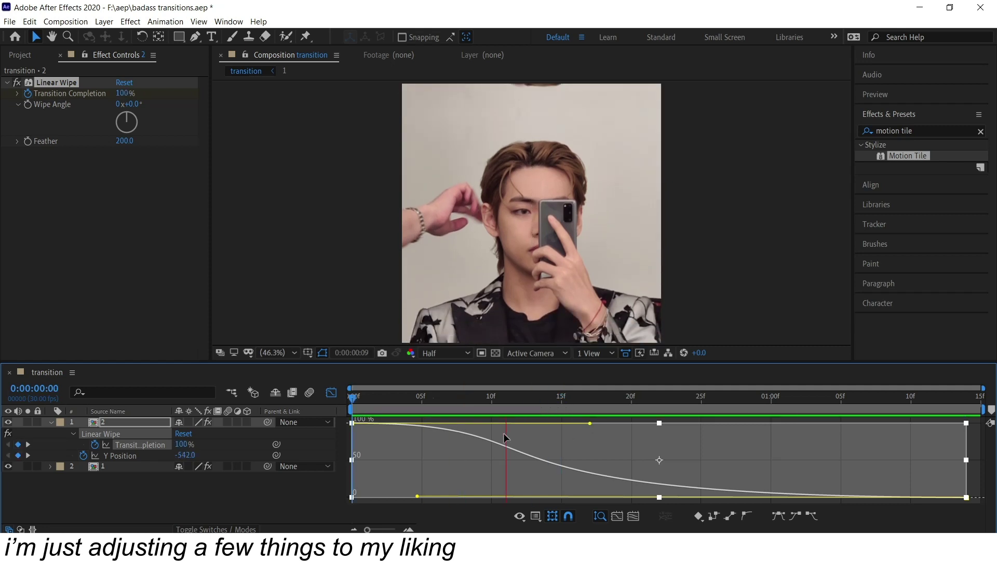
click(561, 405)
drag(622, 430, 638, 424)
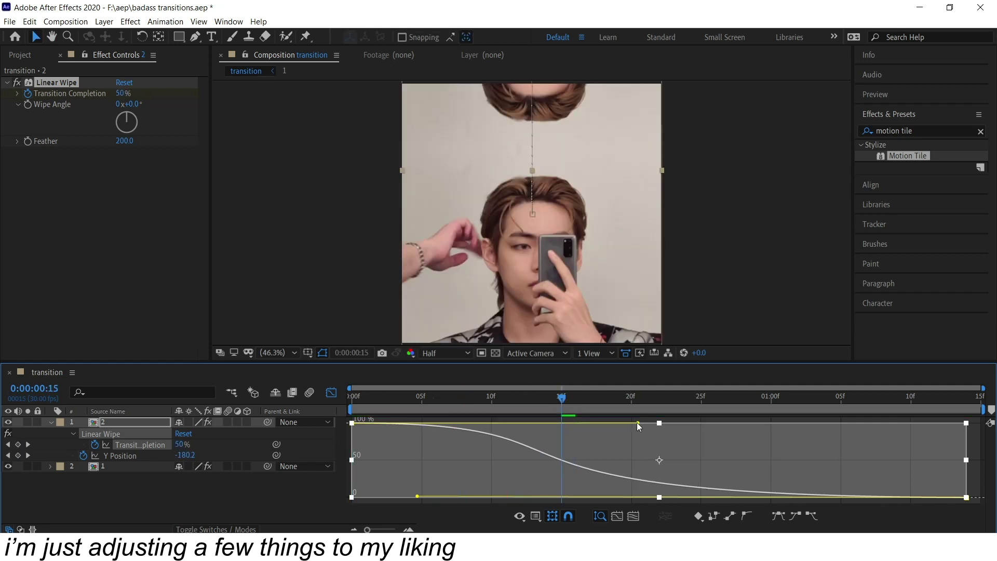
click(331, 392)
click(477, 443)
key(u)
key(space)
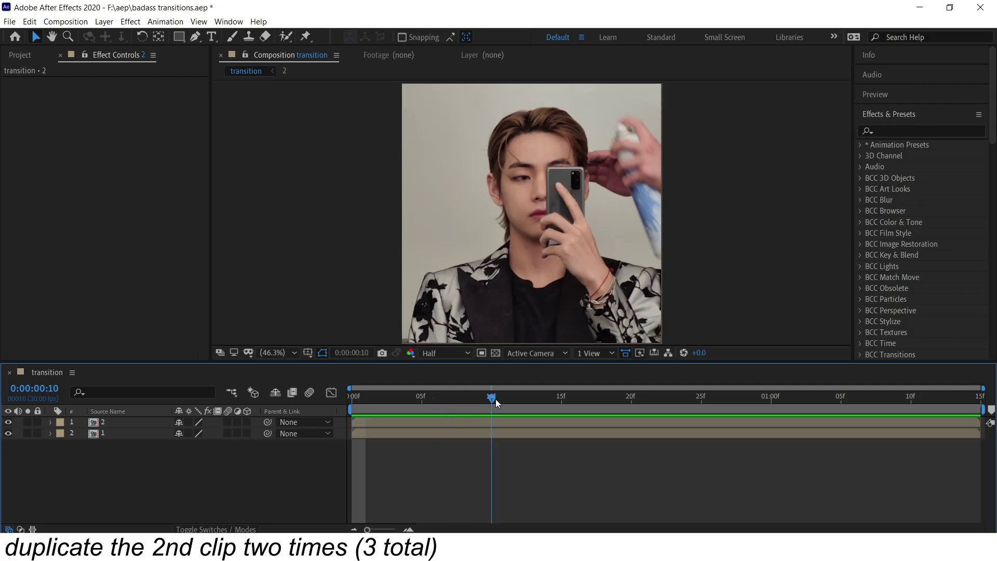
Start clip 2 at 15f and duplicate it twice, staggering the copies to start near 20f and 21f.
drag(495, 399, 761, 421)
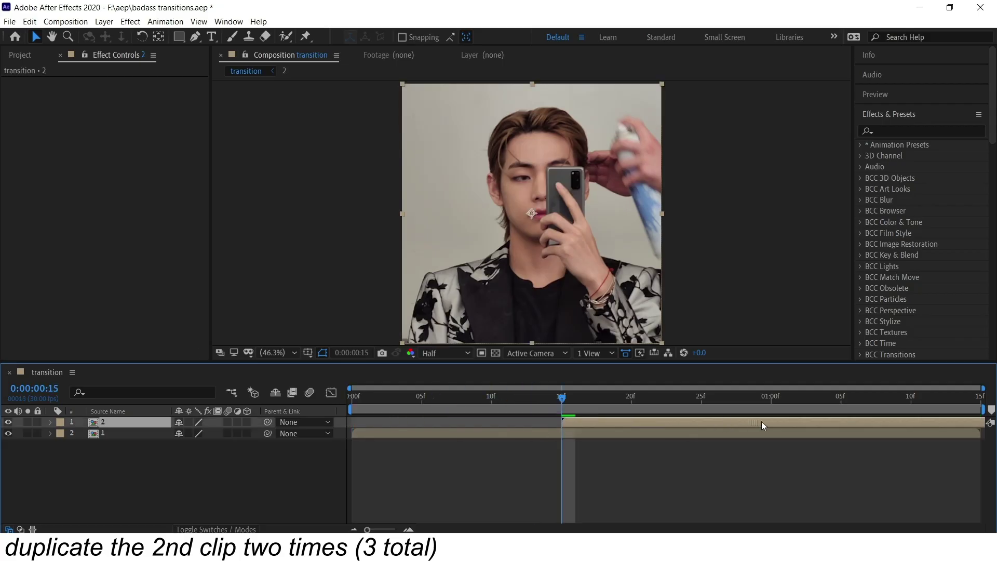
key(ctrl+d)
click(633, 398)
key(bracketleft)
click(703, 399)
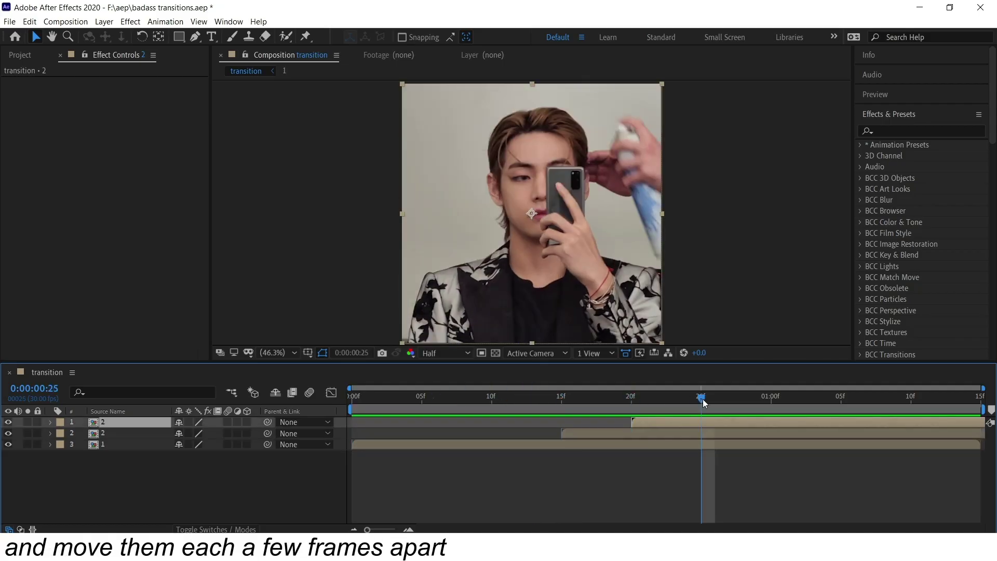
key(ctrl+d)
click(680, 436)
mouse_move(659, 422)
mouse_down()
mouse_move(675, 420)
mouse_move(550, 434)
mouse_move(561, 440)
mouse_up()
click(569, 442)
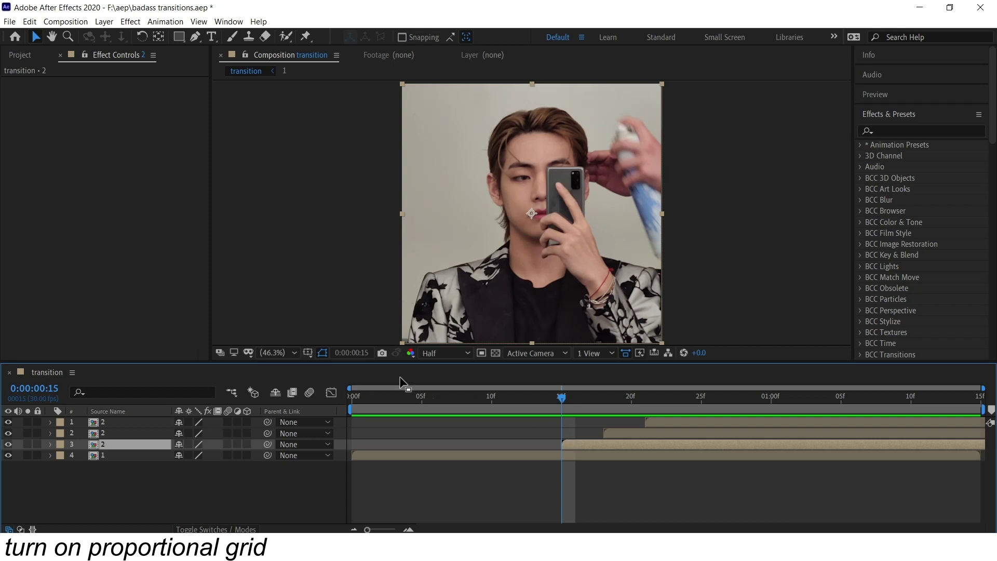
Turn on the proportional grid and mask the left and middle thirds on the first two copies.
click(322, 353)
click(324, 381)
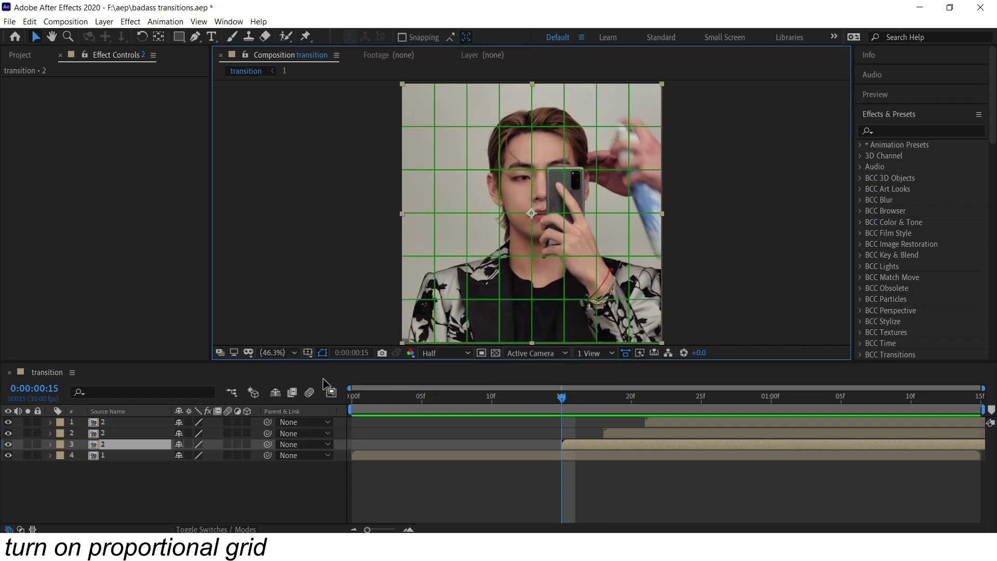
click(178, 36)
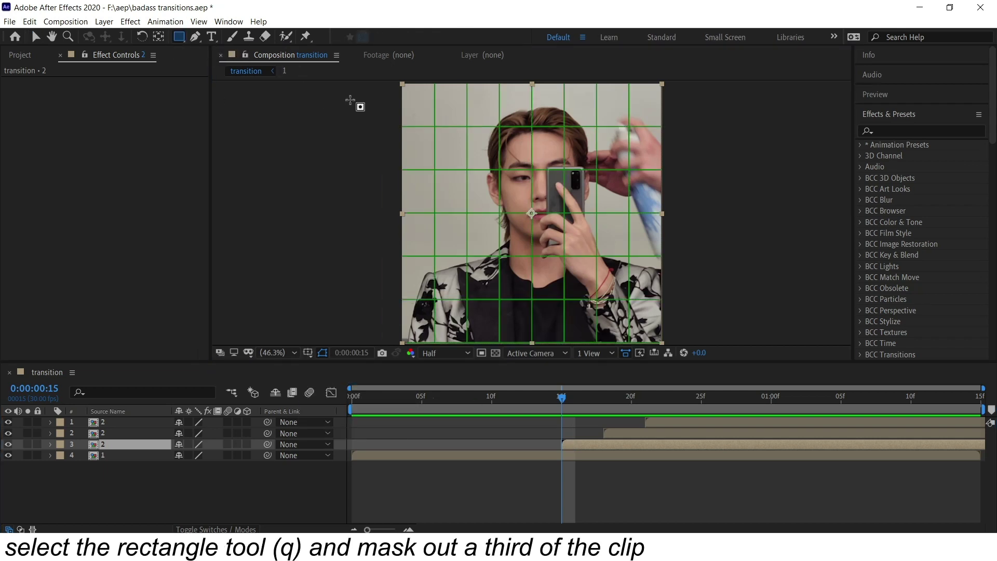
drag(396, 82, 487, 352)
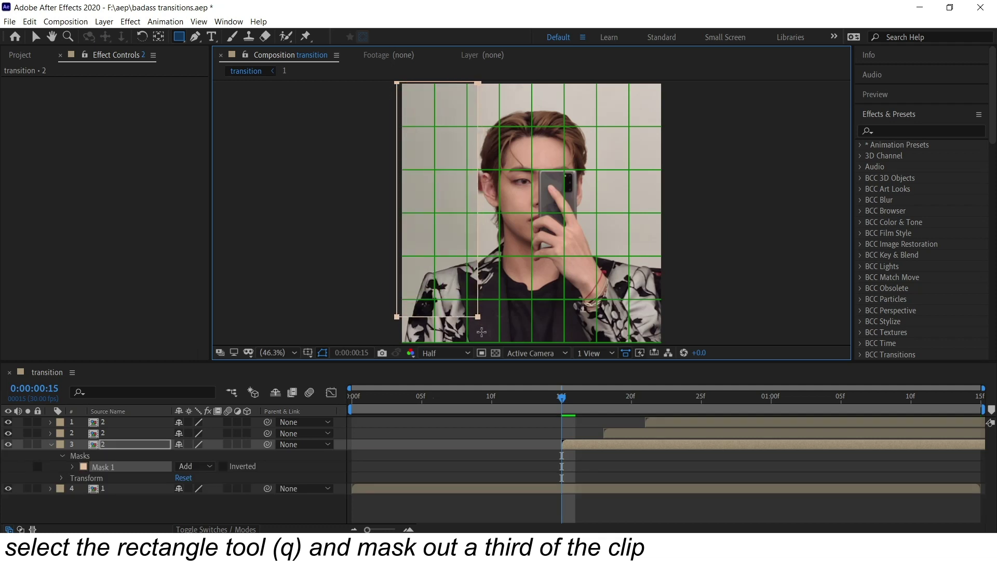
click(637, 433)
key(i)
drag(483, 82, 582, 336)
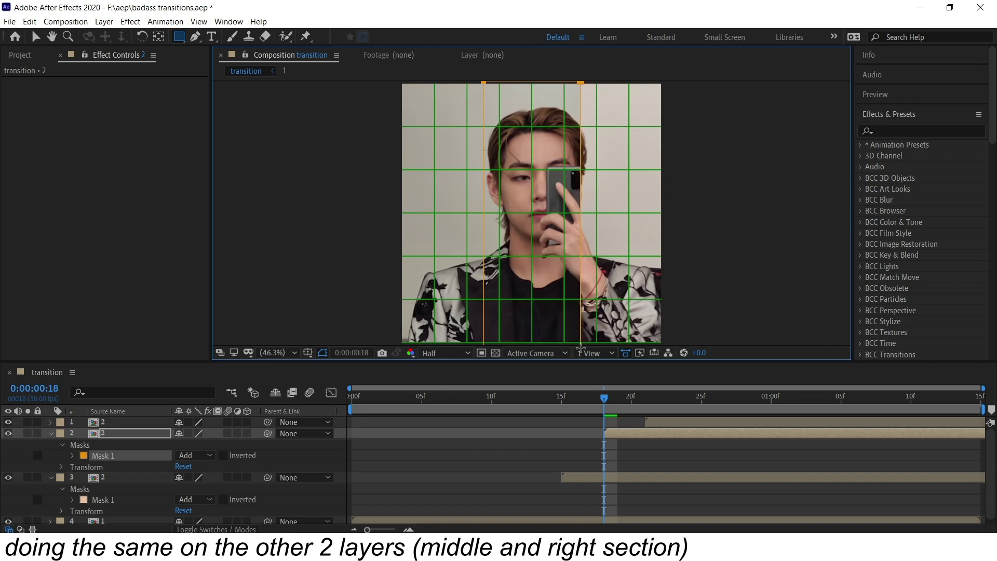
Mask the right third on the top copy, then turn off the proportional grid.
click(674, 421)
key(i)
drag(579, 81, 669, 353)
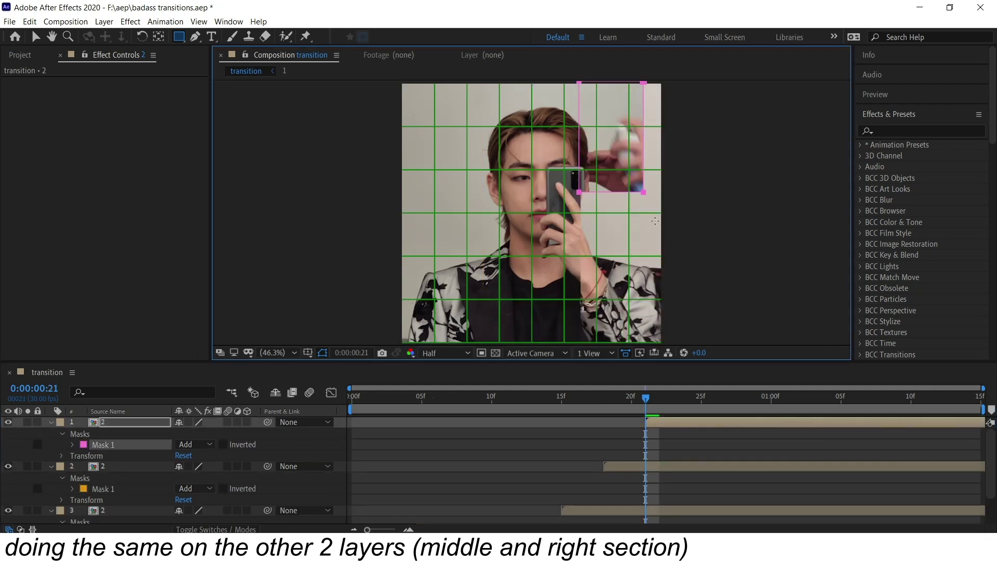
click(381, 352)
click(337, 380)
click(502, 460)
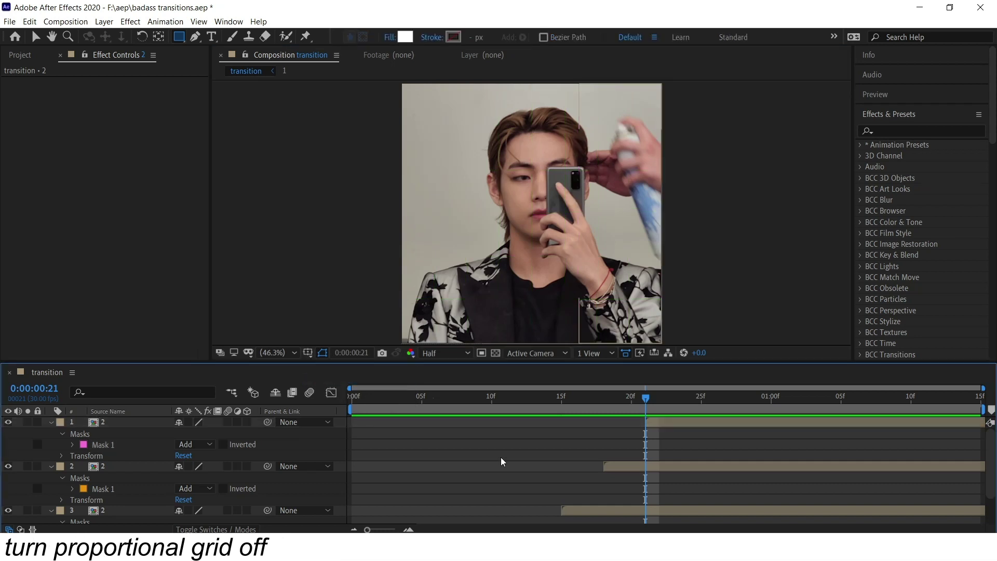
Separate the left-third copy's Position and keyframe Y sliding up from below the frame to 1:00.
scroll(749, 427, down, 2)
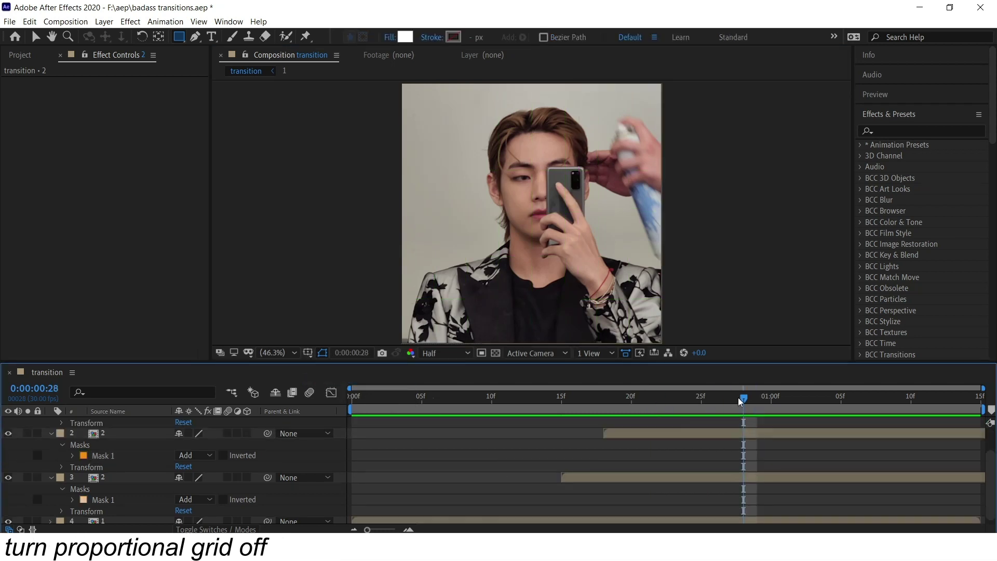
key(Page_Down)
key(Page_Down)
click(776, 477)
key(p)
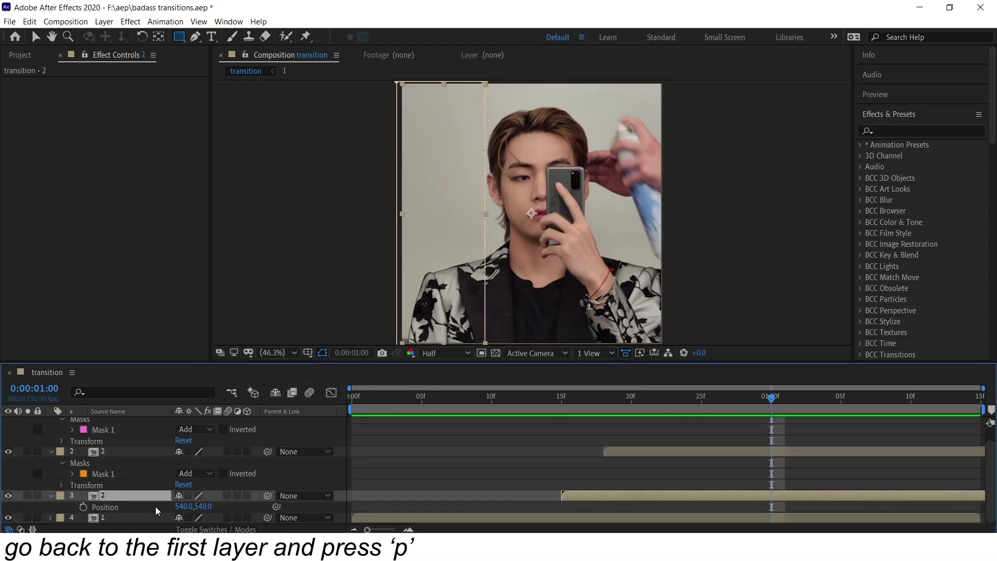
right_click(150, 515)
click(203, 370)
click(83, 507)
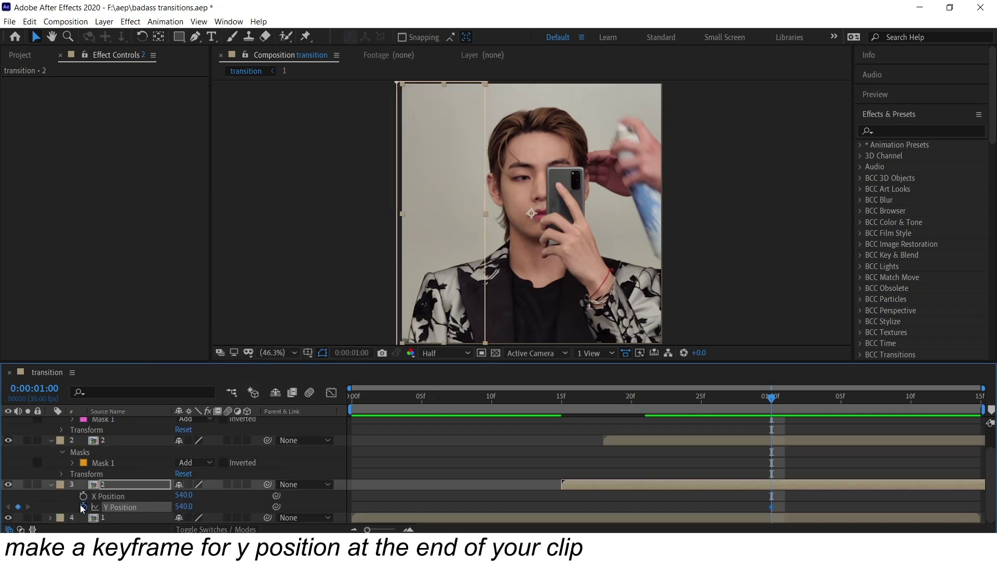
key(i)
mouse_move(184, 506)
mouse_down()
mouse_move(844, 500)
mouse_move(517, 510)
mouse_up()
Give the Y Position slide a sharp ease-out in the Graph Editor.
click(332, 393)
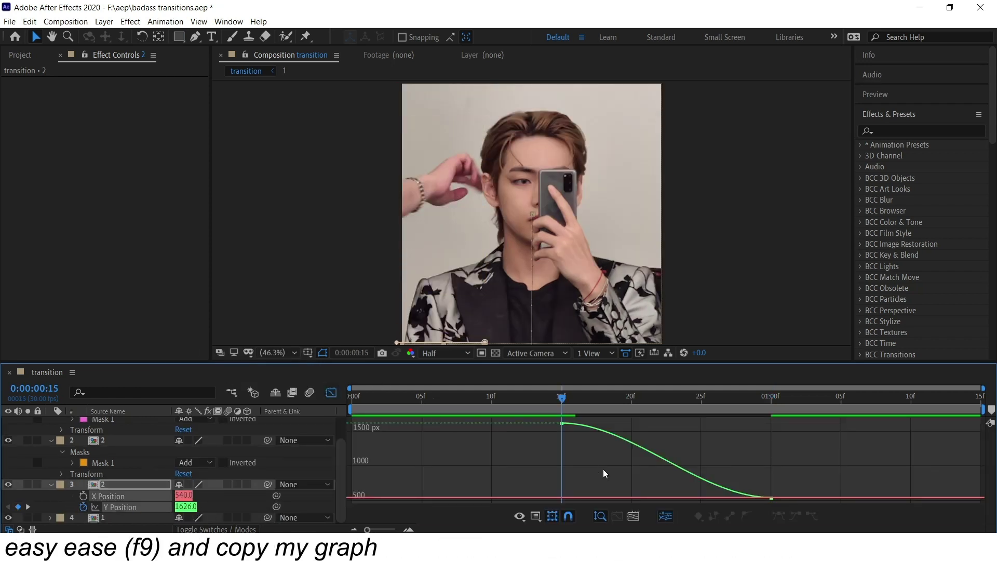
click(650, 454)
drag(631, 423, 580, 482)
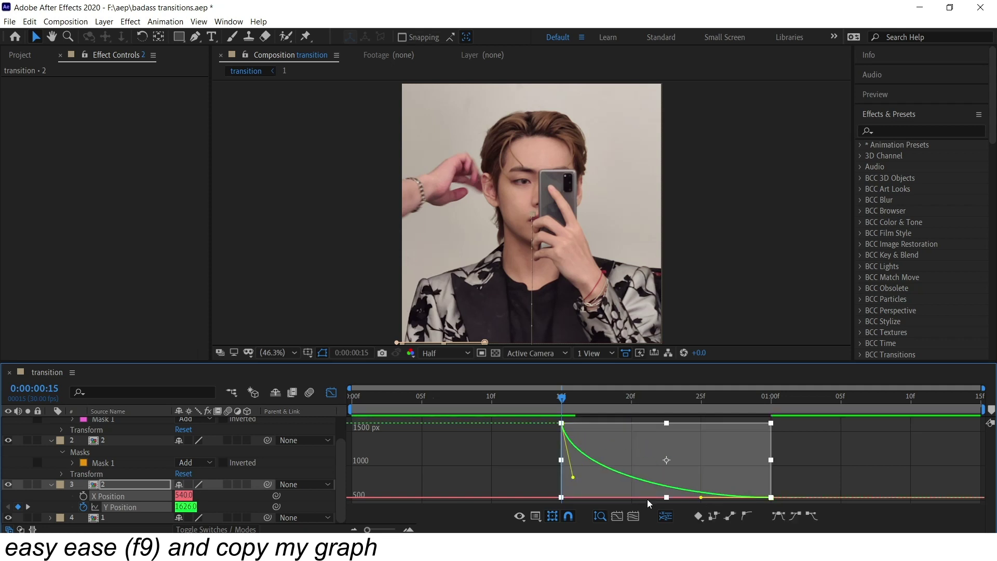
key(k)
key(shift+F3)
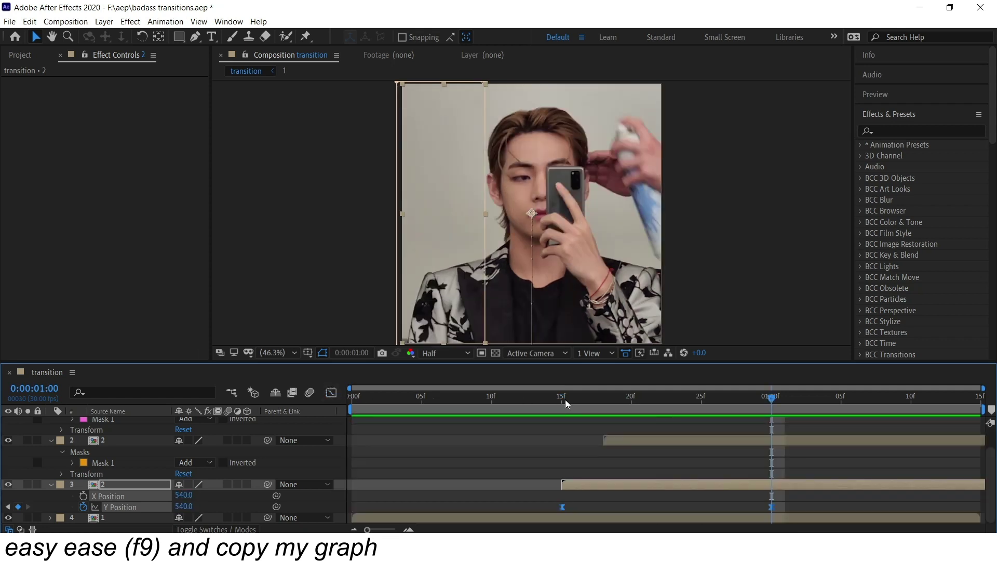
Paste the slide keyframes onto the other two copies, enable motion blur on layers 1–3, and preview.
click(566, 403)
click(616, 442)
key(i)
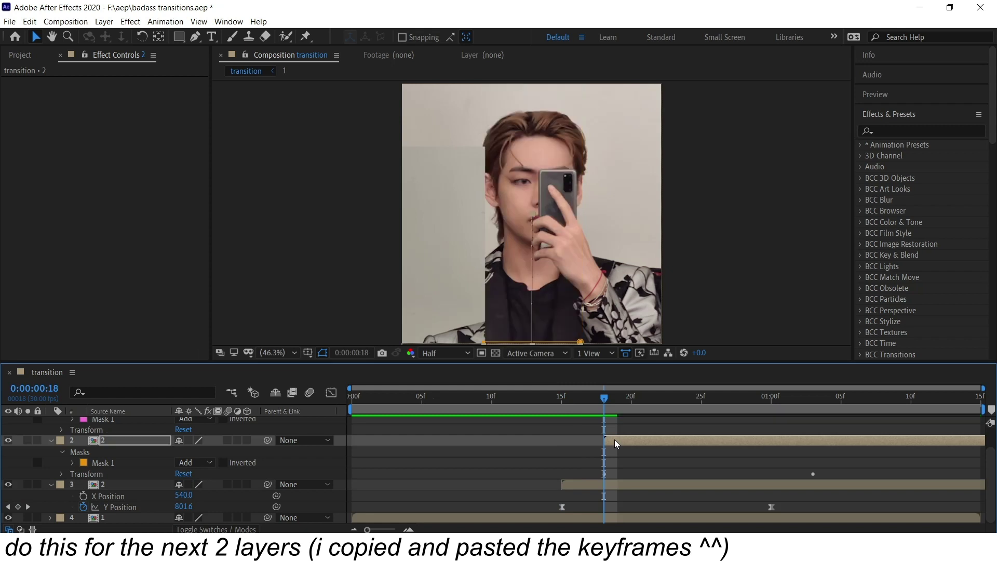
scroll(643, 436, up, 1)
click(670, 425)
key(i)
click(578, 436)
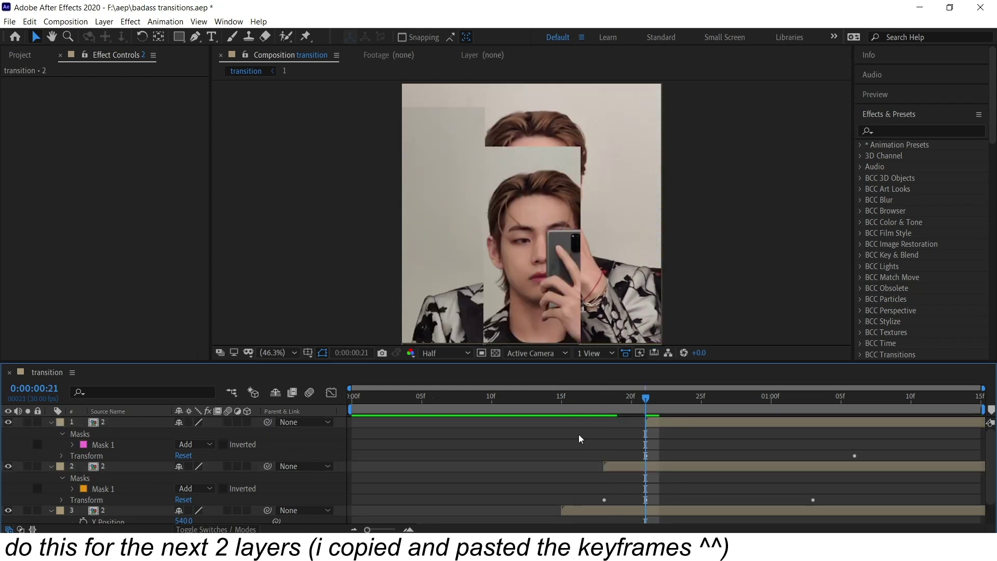
key(u)
drag(227, 421, 227, 444)
click(309, 392)
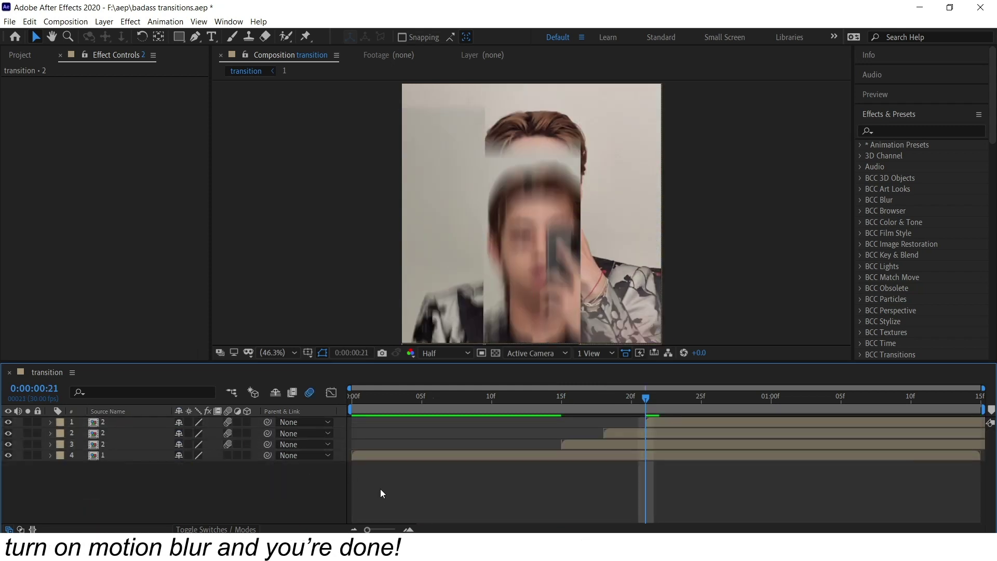
key(space)
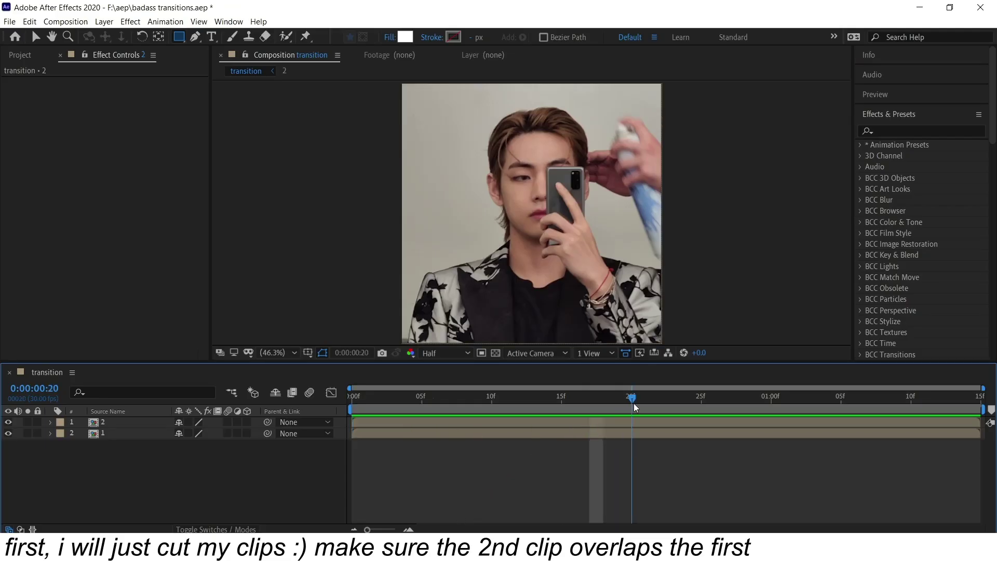
Trim the second clip to start at 20f over the first clip.
click(782, 421)
key(alt+bracketleft)
drag(783, 409, 970, 414)
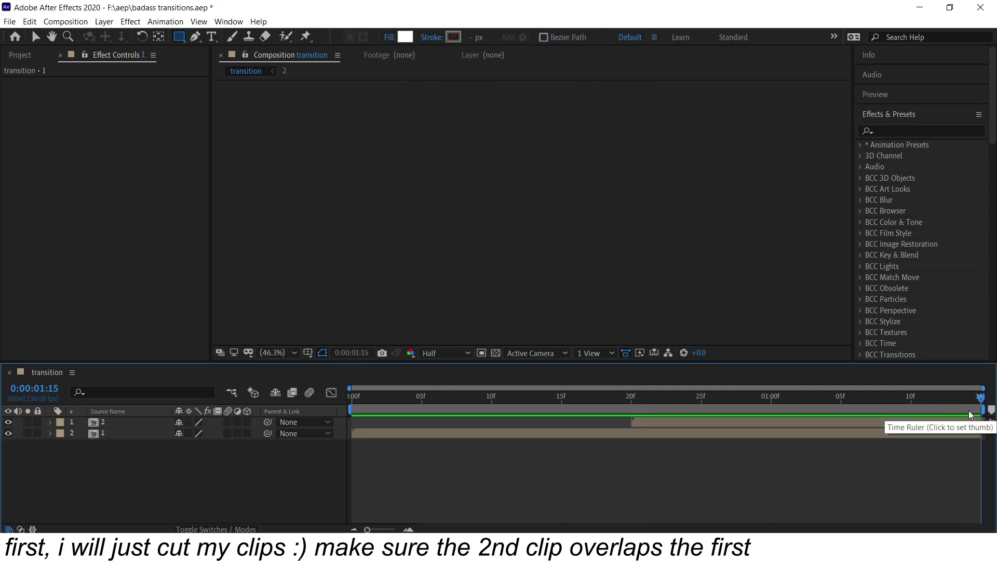
click(660, 410)
Duplicate the first clip, split the duplicate at 20f and delete the extra piece.
click(636, 433)
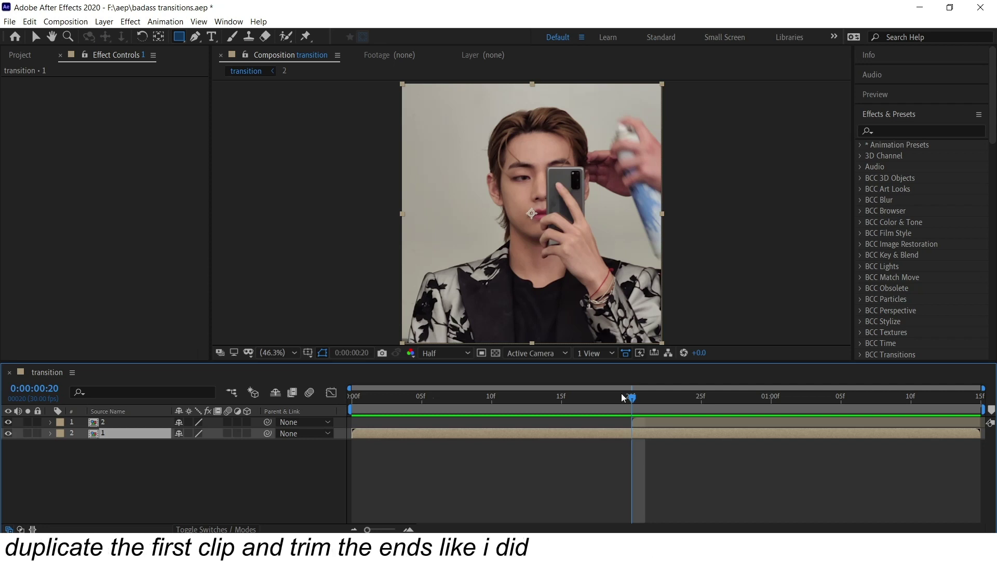
key(ctrl+d)
key(ctrl+shift+d)
key(Delete)
drag(623, 401, 557, 405)
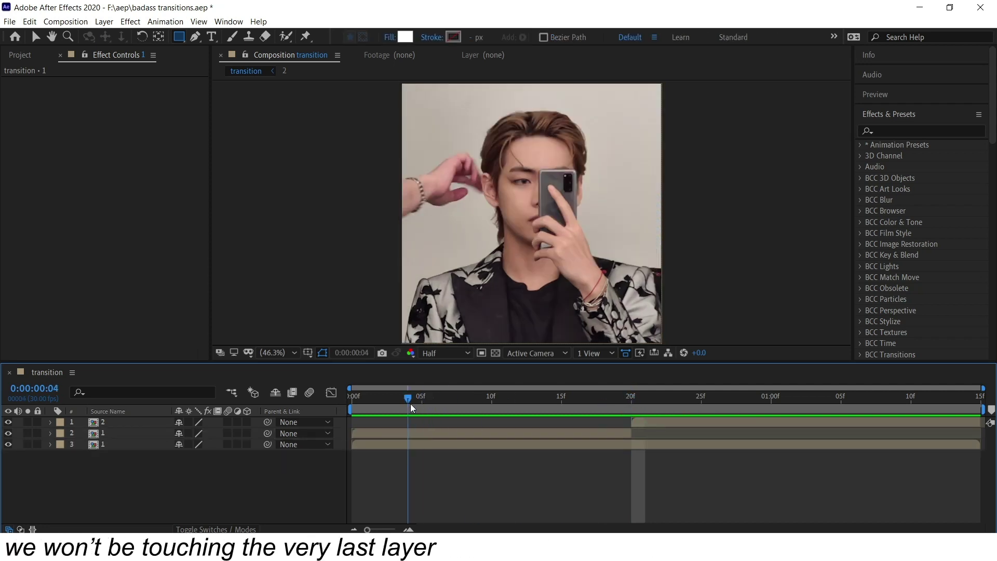
click(408, 433)
Separate the first clip copy's Position and keyframe X sliding out right to 1284 at 19f.
key(p)
right_click(164, 445)
click(198, 304)
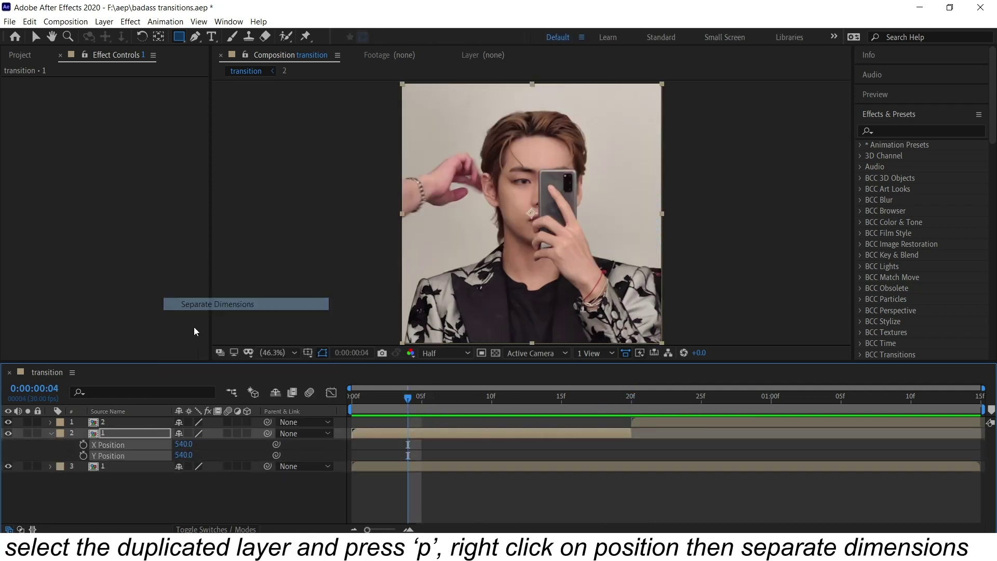
click(83, 445)
click(617, 397)
mouse_move(183, 444)
mouse_down()
mouse_move(598, 407)
mouse_move(651, 463)
mouse_move(446, 441)
mouse_up()
Easy-ease the slide-out keyframes and reshape the X curve so the motion ramps up later.
key(F9)
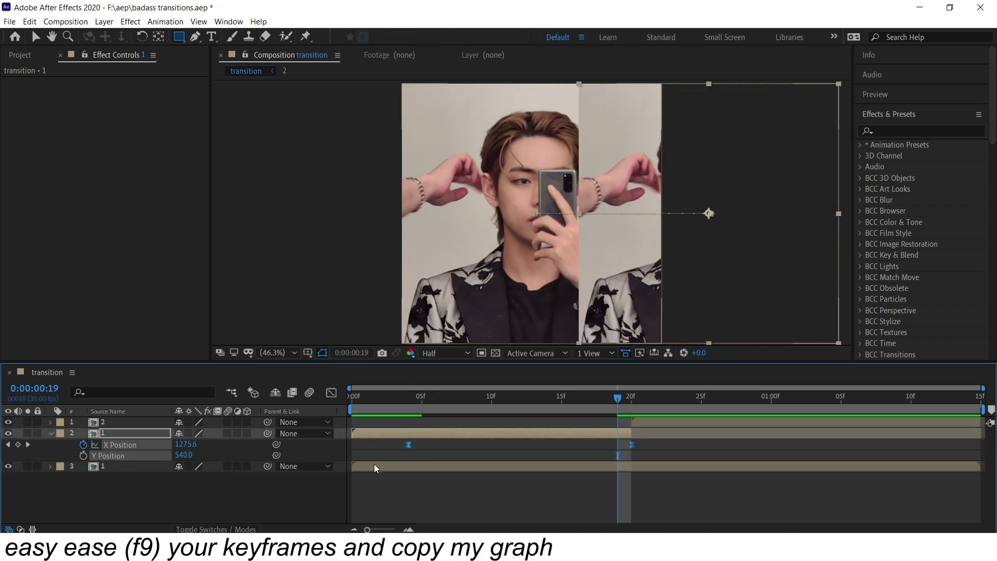
key(shift+F3)
drag(560, 430, 620, 484)
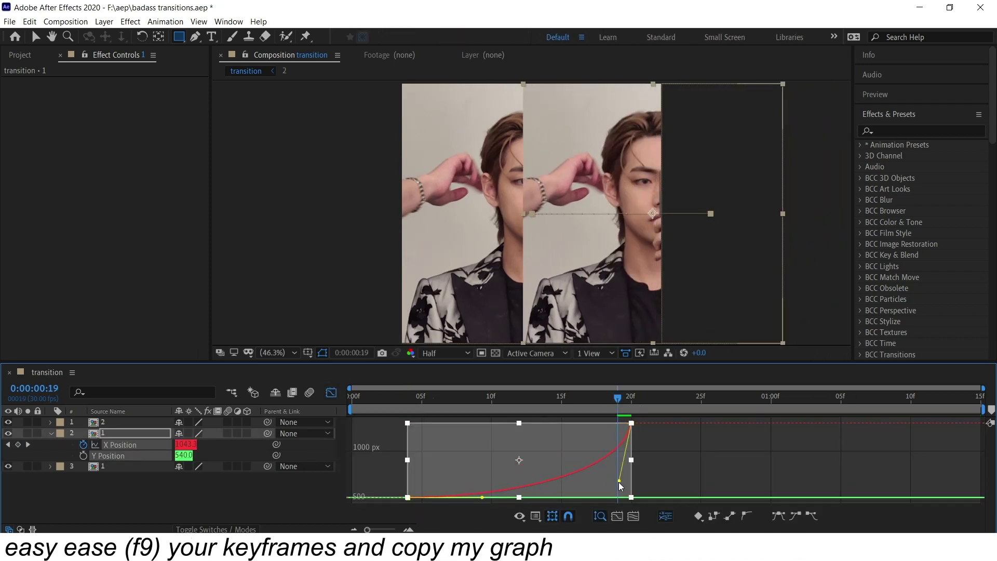
drag(483, 497, 609, 497)
click(332, 392)
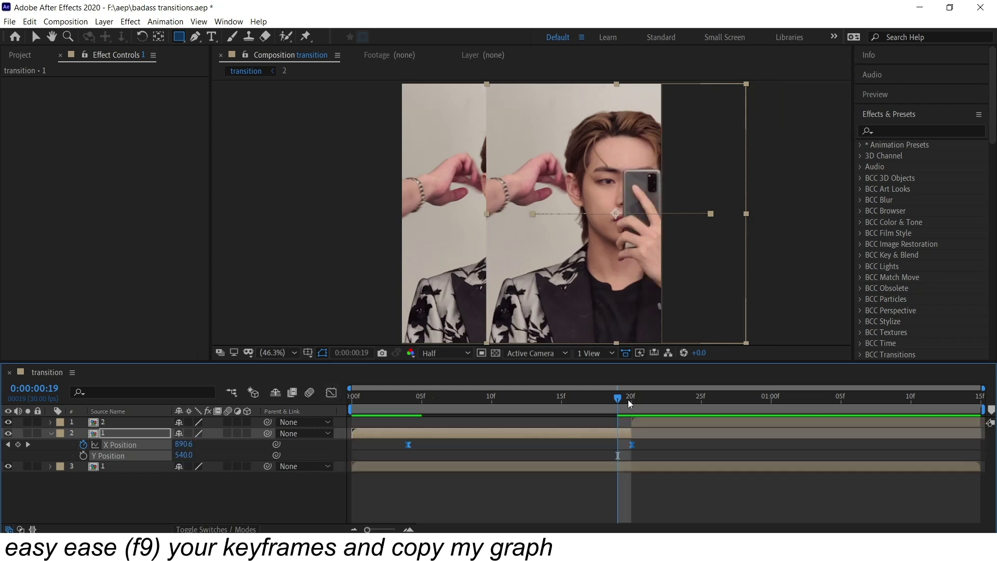
Separate clip 2's Position and keyframe X sliding in from -206 at 20f.
click(939, 398)
click(156, 422)
key(p)
right_click(155, 437)
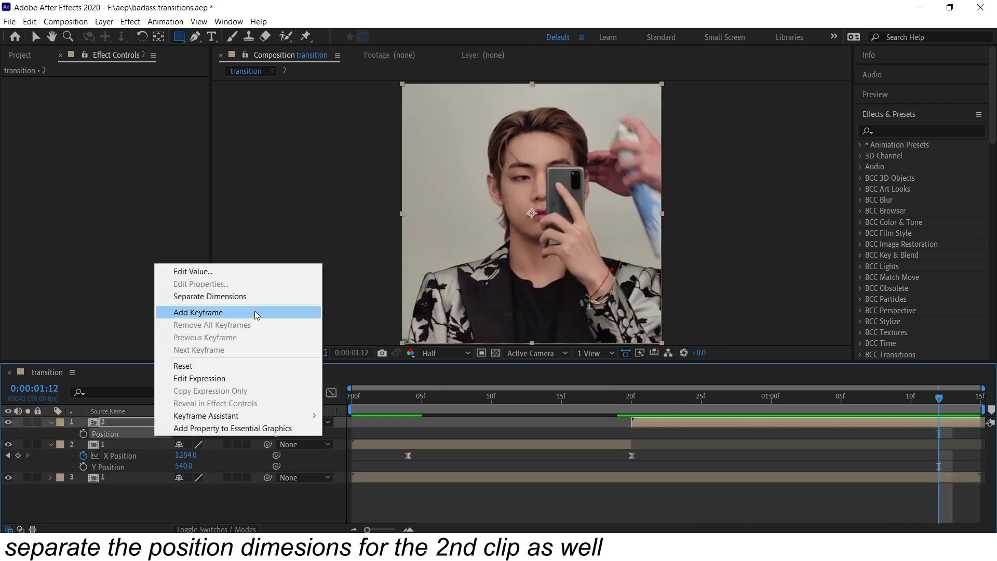
click(254, 297)
key(j)
drag(179, 436, 105, 444)
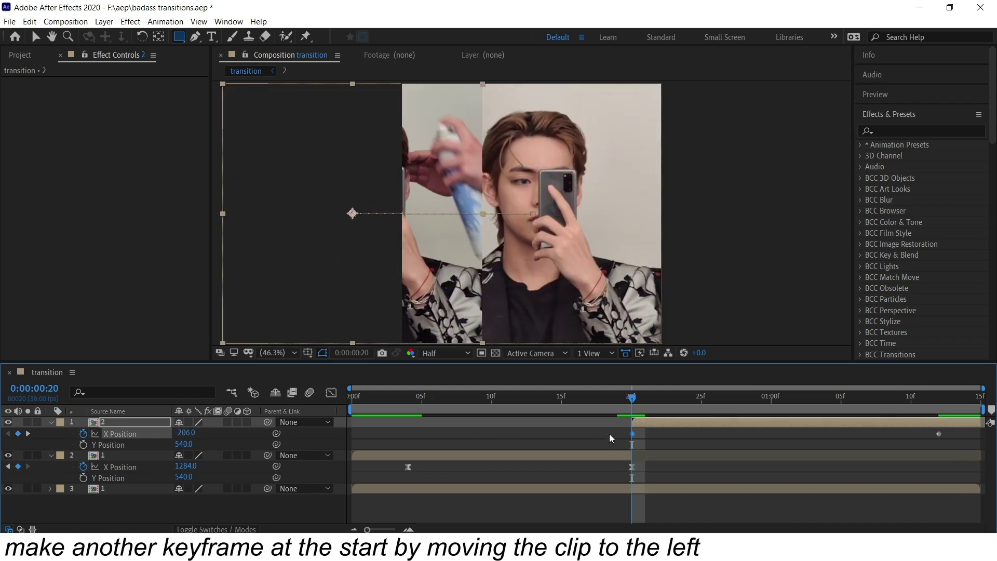
Easy-ease clip 2's X Position keyframes and move the first keyframe one frame earlier.
drag(610, 438, 950, 451)
key(F9)
key(shift+F3)
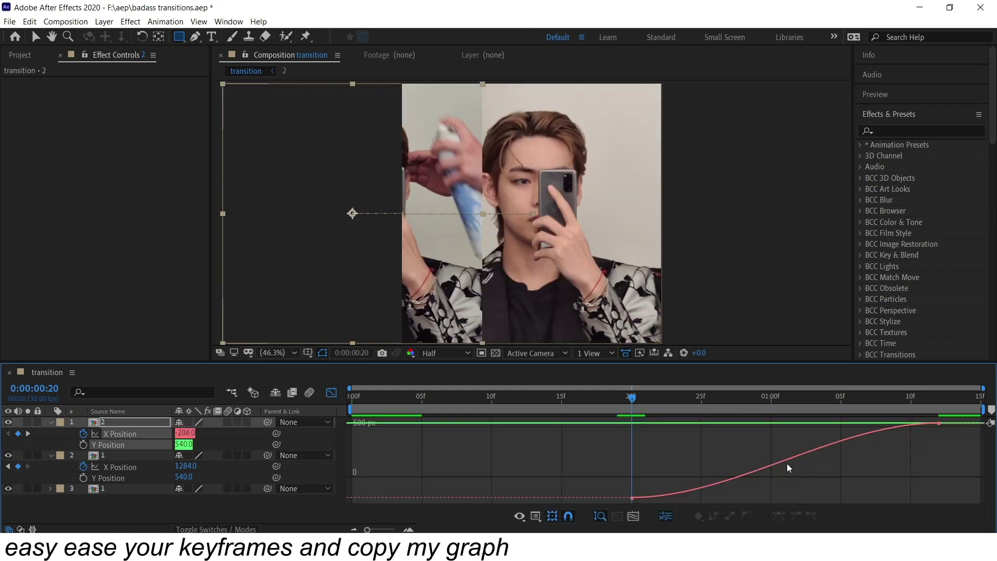
click(787, 468)
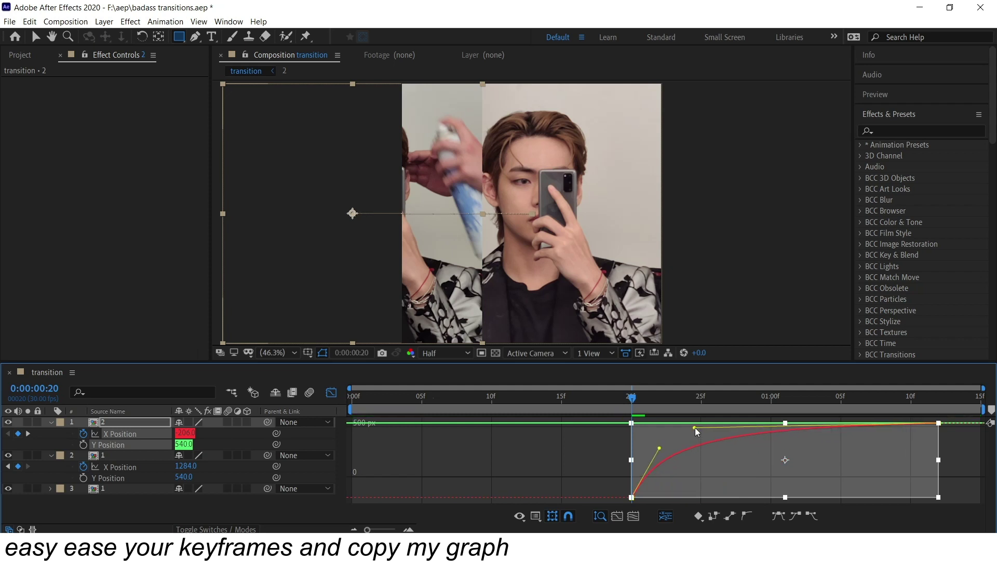
click(331, 392)
drag(631, 433, 618, 434)
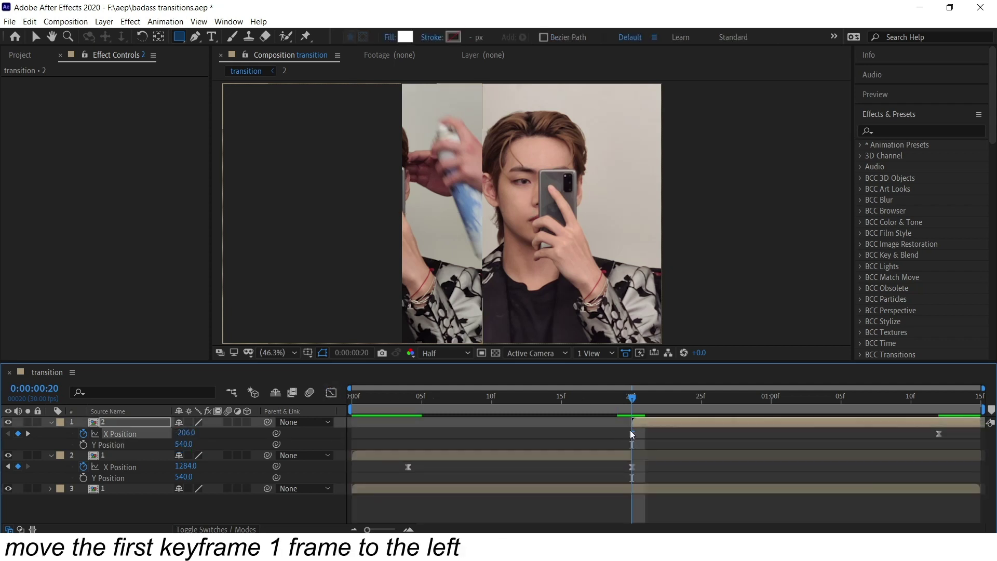
Apply Motion Tile with Output Width 300 and Mirror Edges to clip 2, and paste it onto clip 1's copy.
click(917, 130)
text(motion tile)
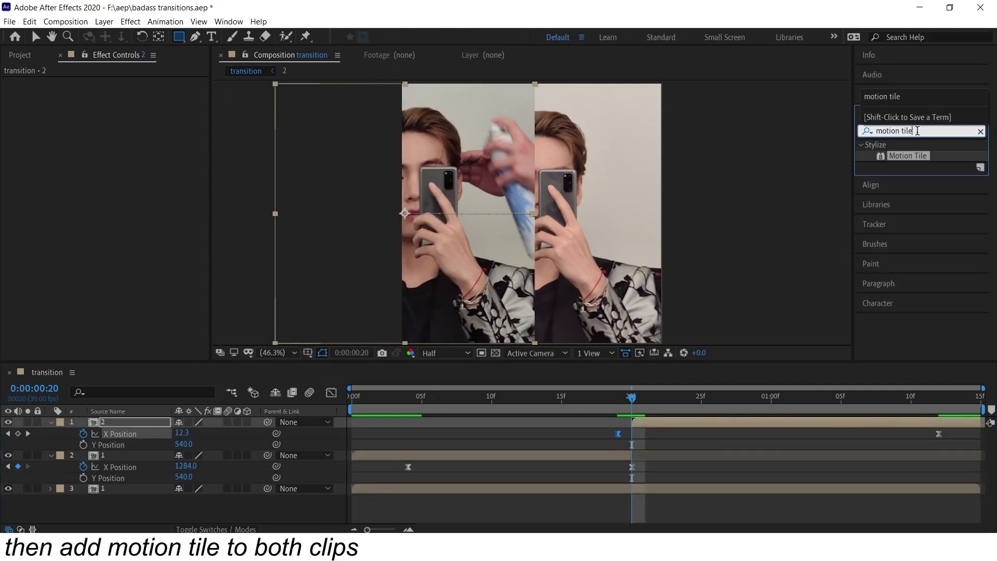
drag(920, 157, 116, 156)
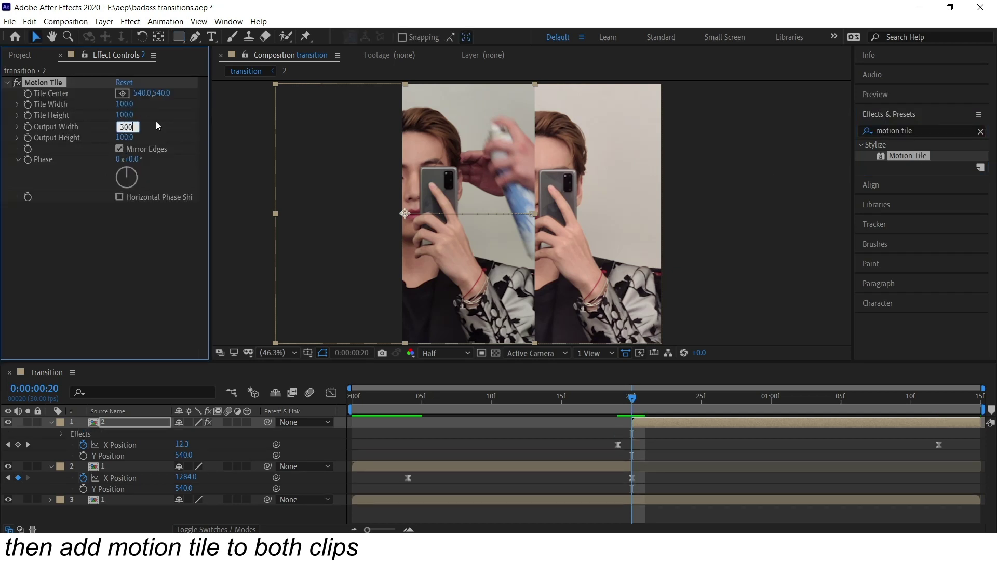
click(72, 74)
click(481, 462)
key(ctrl+v)
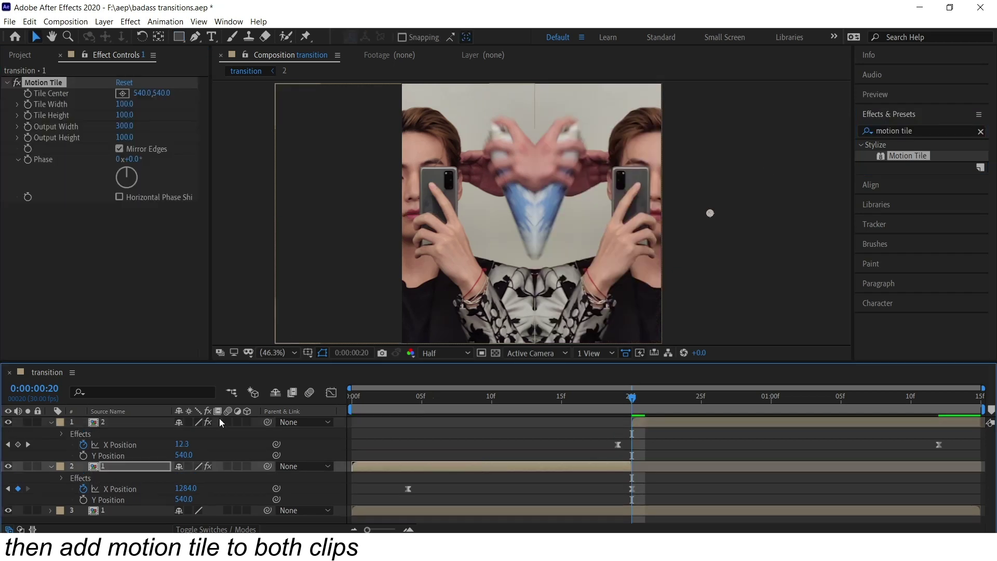
Collapse the layers and preview the slide from the start.
key(Home)
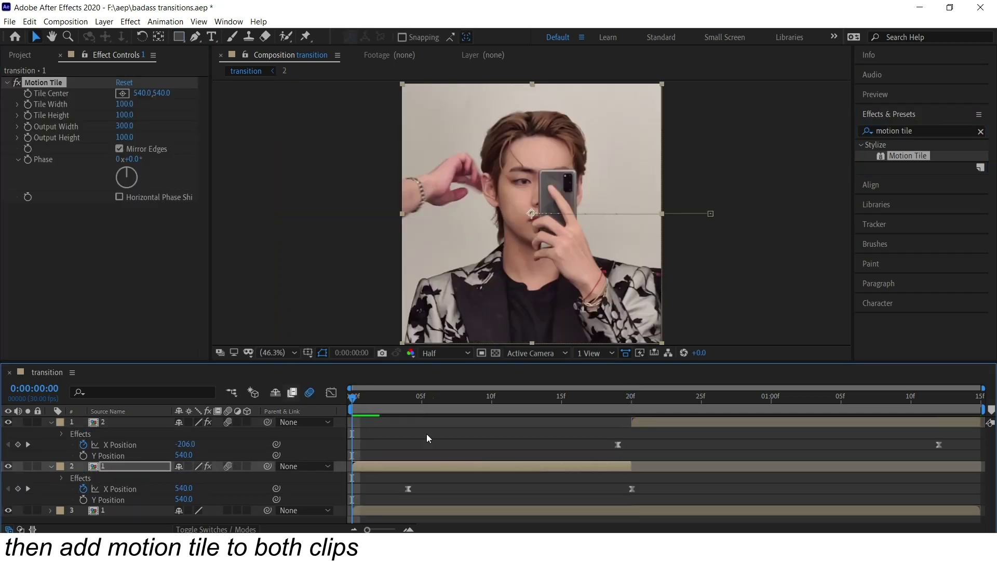
key(u)
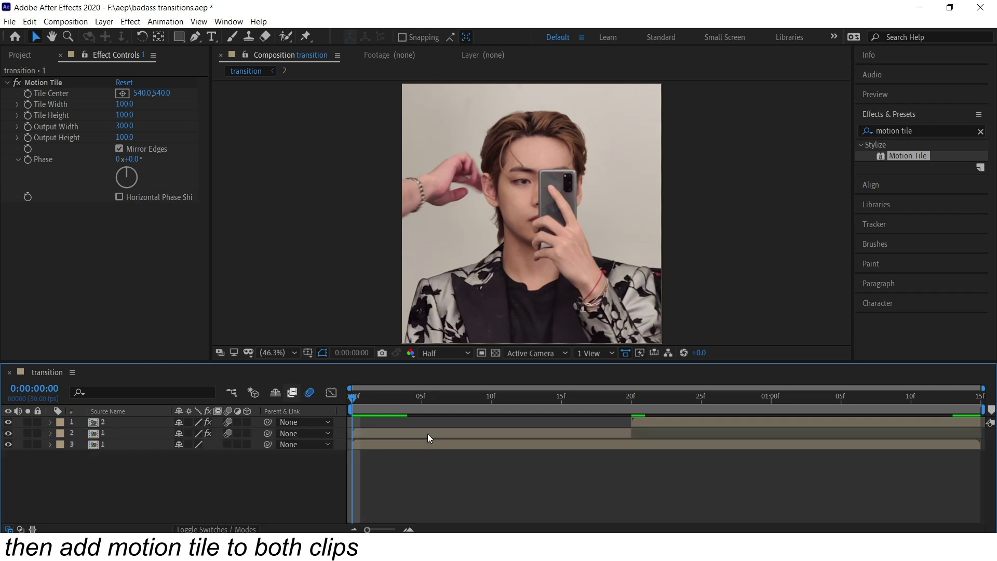
key(space)
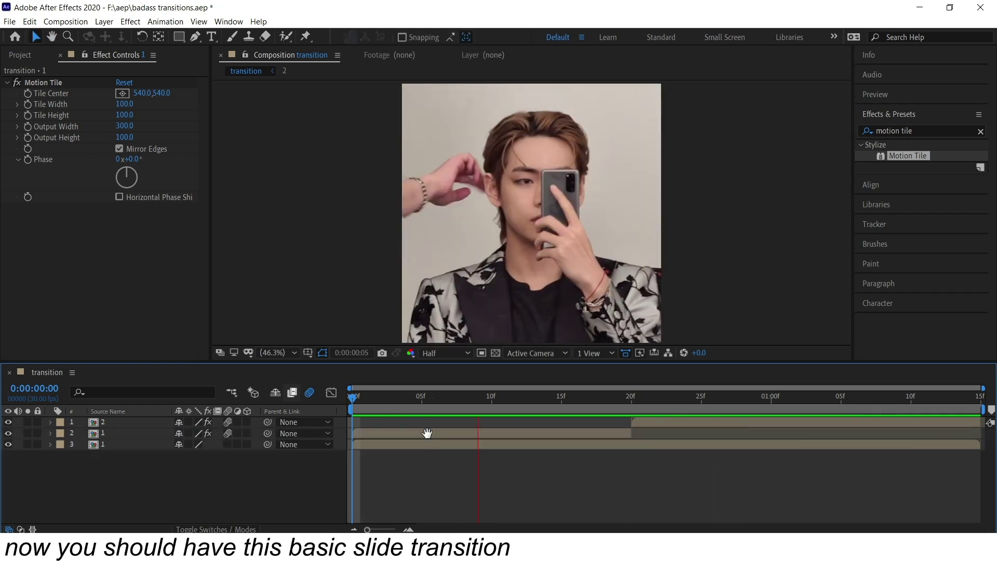
click(451, 397)
Precompose each sliding clip separately, creating '1 Comp 1' and '2 Comp 1'.
right_click(484, 434)
click(528, 372)
key(Return)
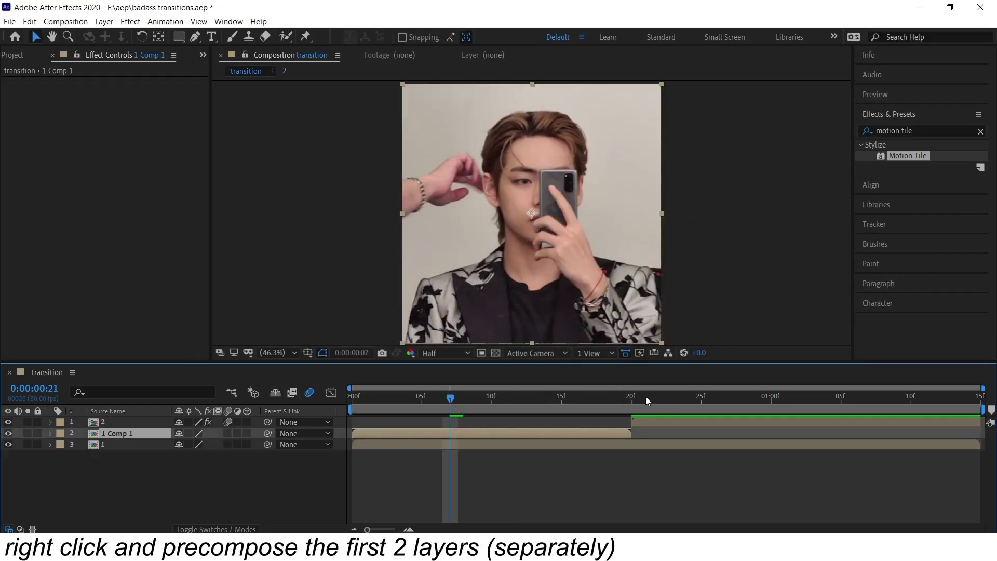
click(646, 396)
click(655, 419)
right_click(655, 419)
click(698, 360)
key(Return)
With the proportional grid on, draw a square rectangle mask near the centre of '1 Comp 1'.
click(450, 398)
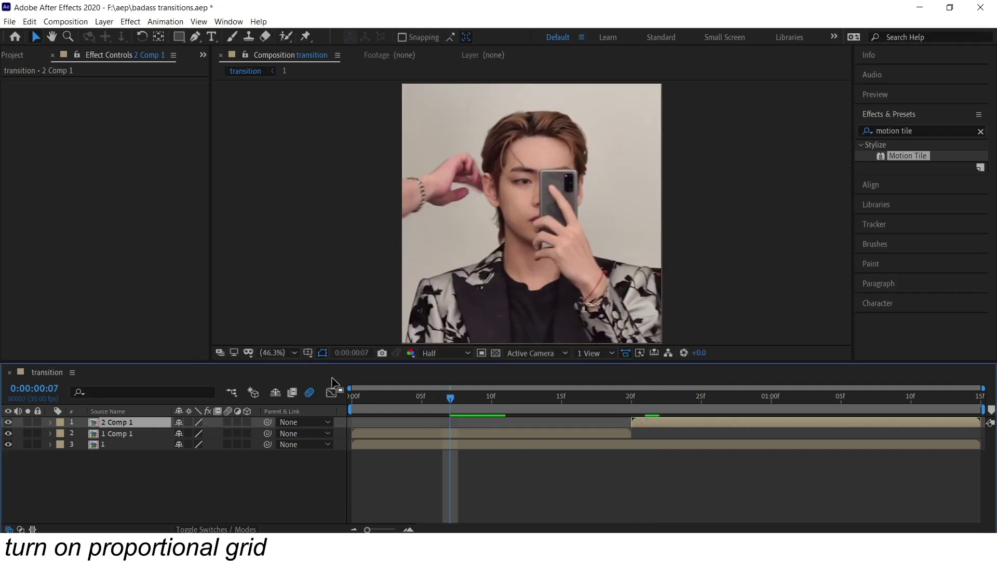
key(alt+apostrophe)
click(179, 37)
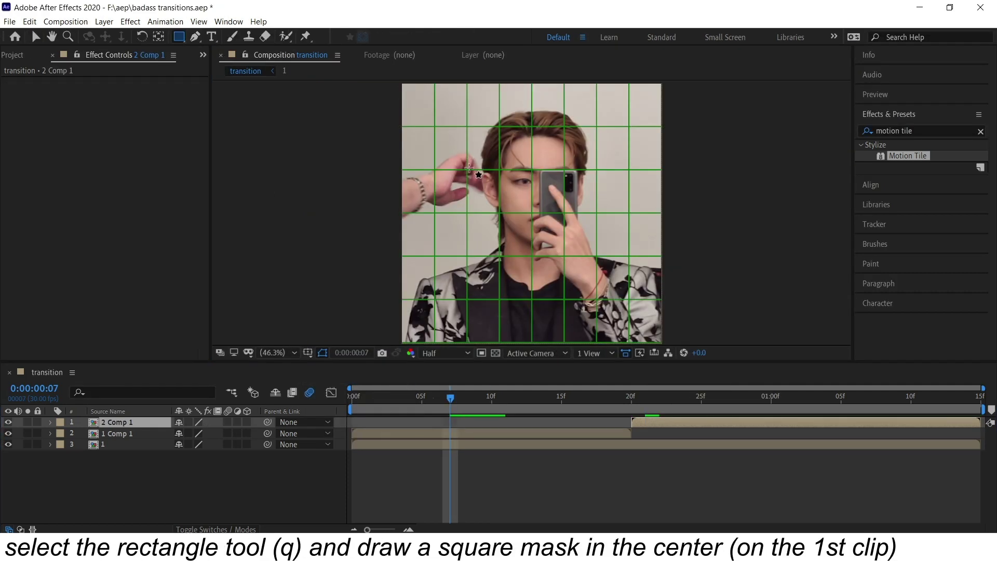
drag(466, 169, 564, 249)
key(ctrl+z)
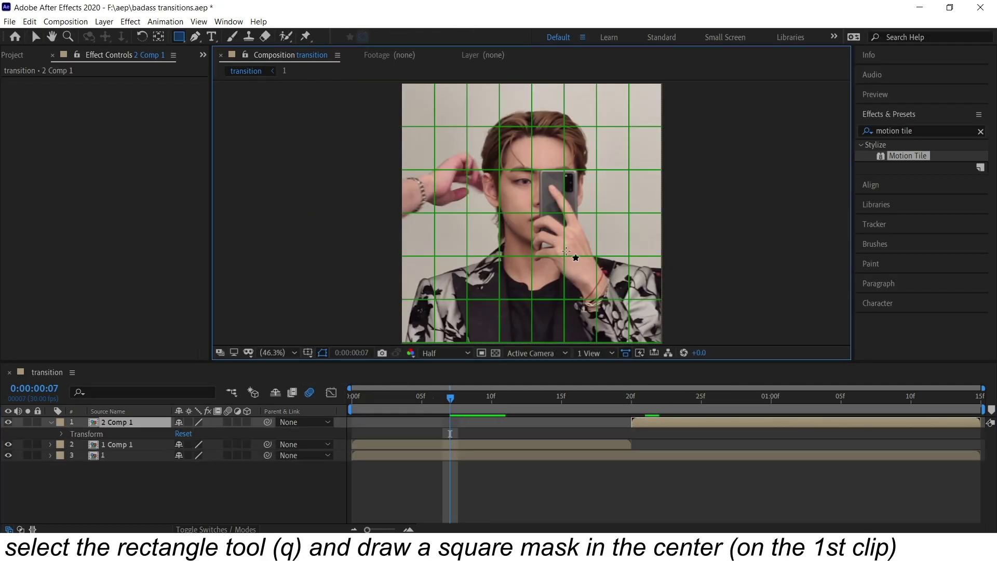
click(602, 444)
drag(475, 158, 577, 259)
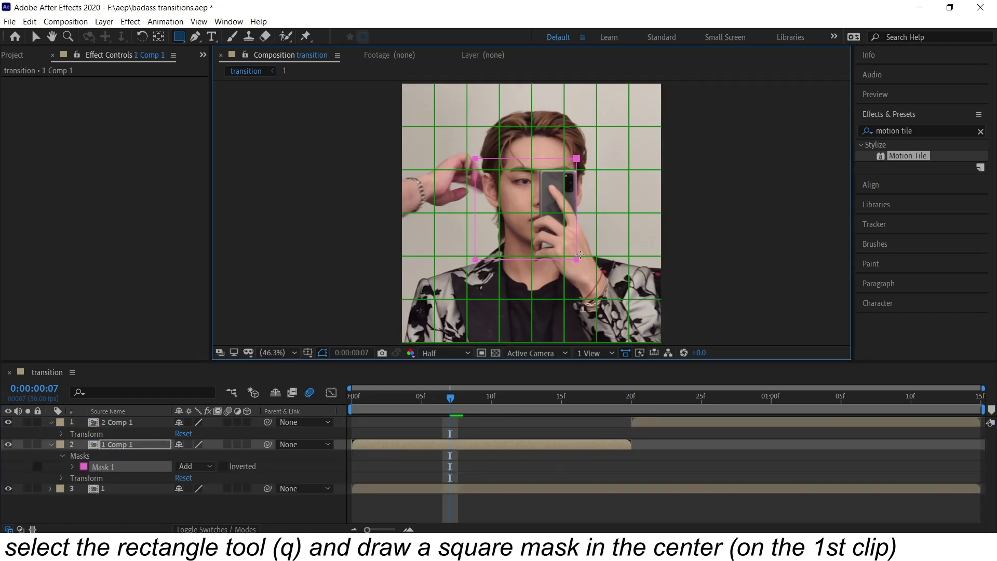
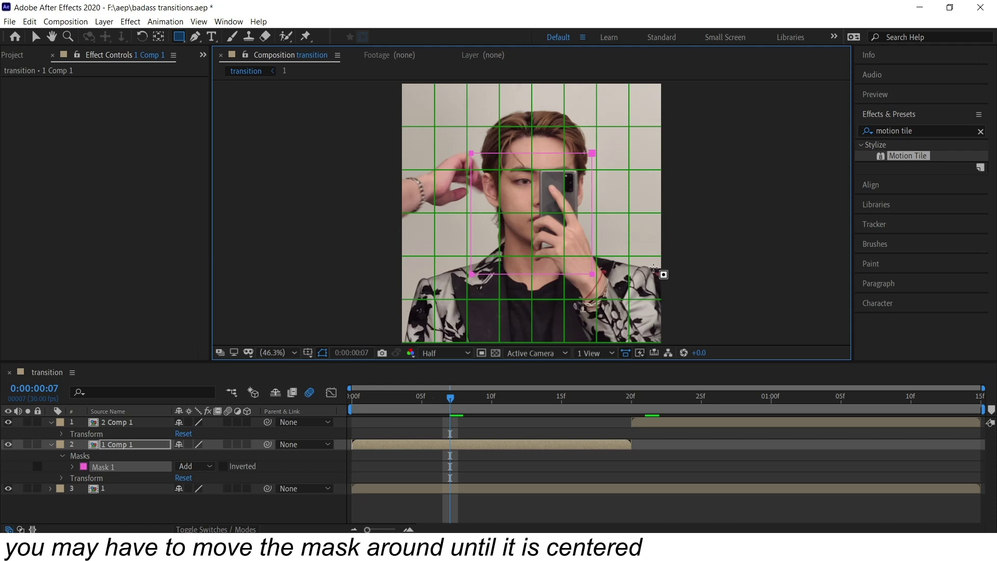
Turn off the proportional grid and start the 2 Comp 1 clip at frame 19.
click(617, 403)
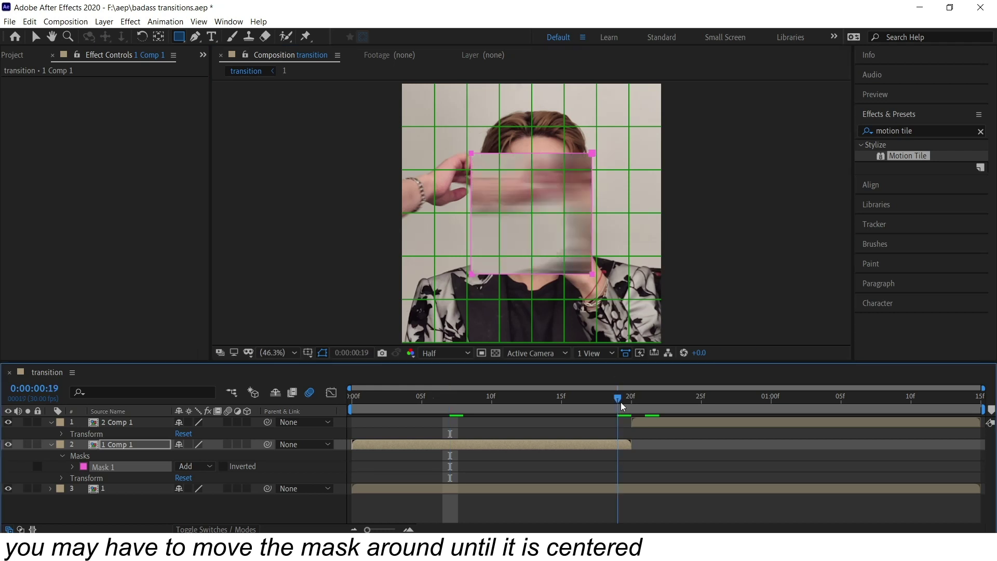
click(307, 352)
click(353, 379)
drag(653, 424, 639, 426)
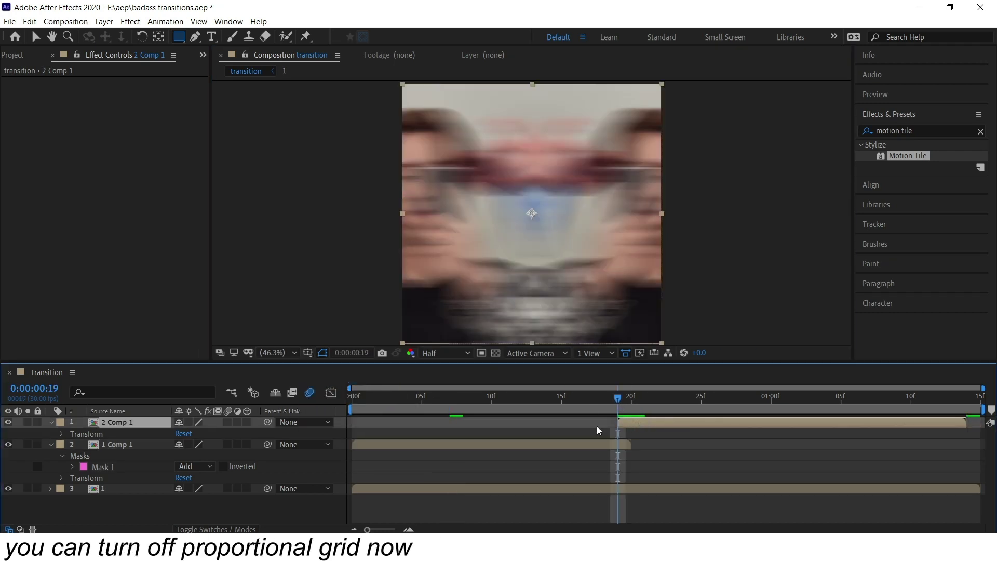
Scale 2 Comp 1 to 47% inside the mask, preview, and move clip 2 below clip 1.
key(s)
mouse_move(192, 433)
mouse_down()
mouse_move(162, 435)
mouse_move(168, 446)
mouse_up()
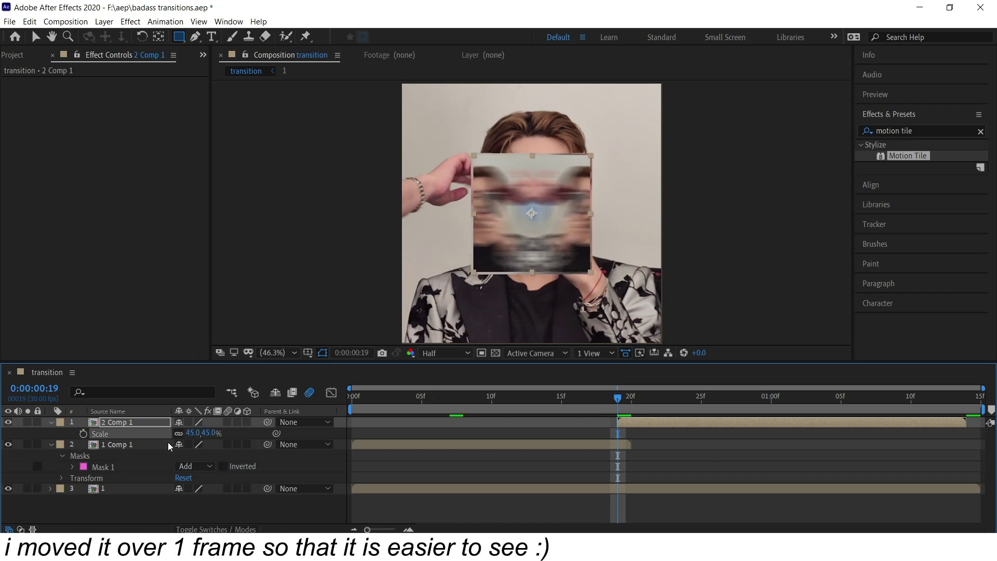
key(Return)
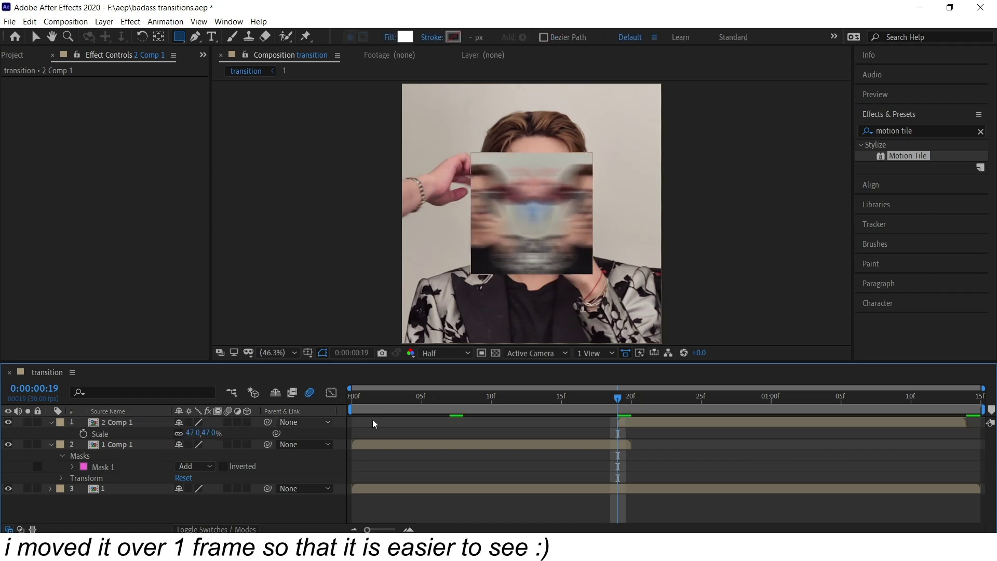
drag(632, 424, 646, 426)
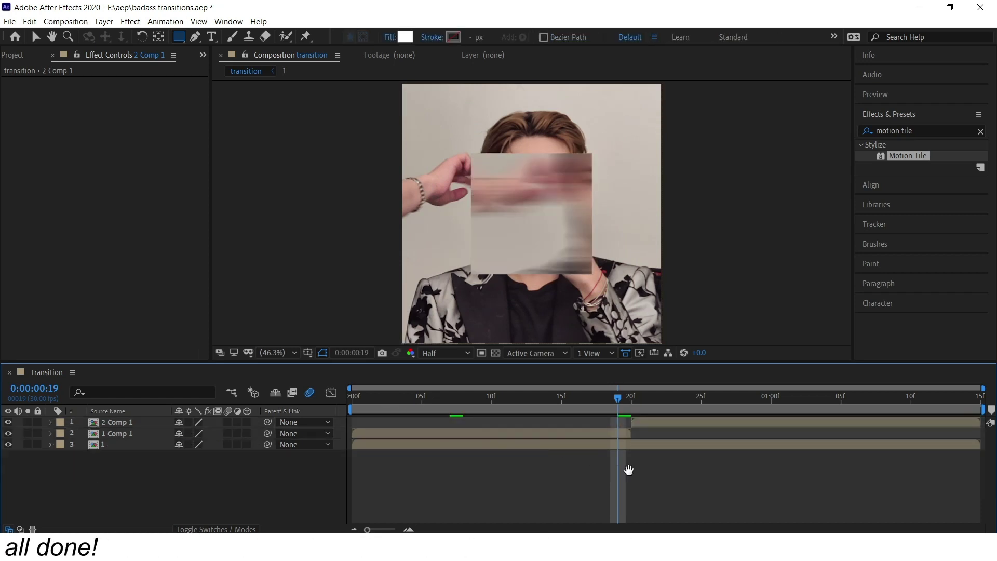
key(space)
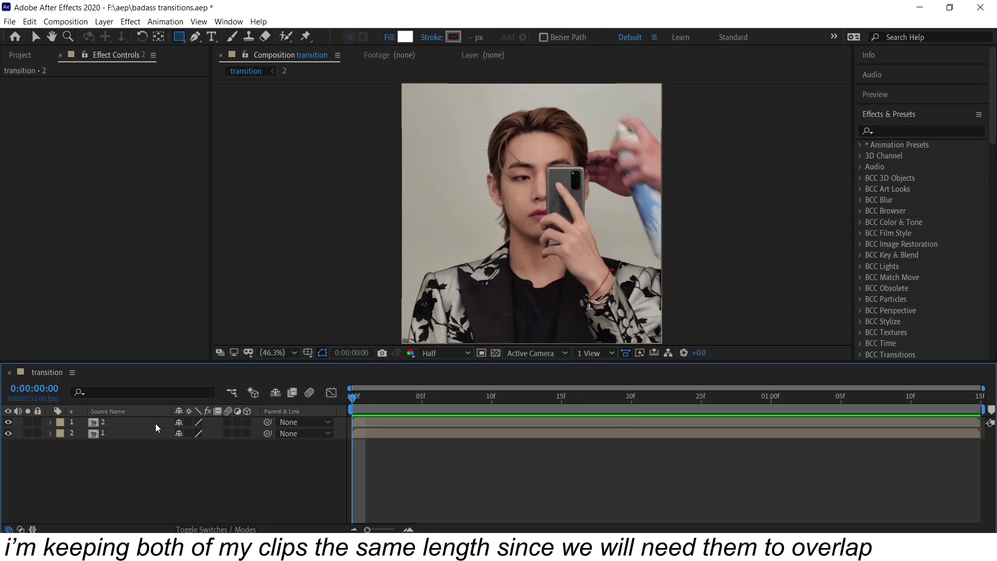
drag(157, 427, 215, 443)
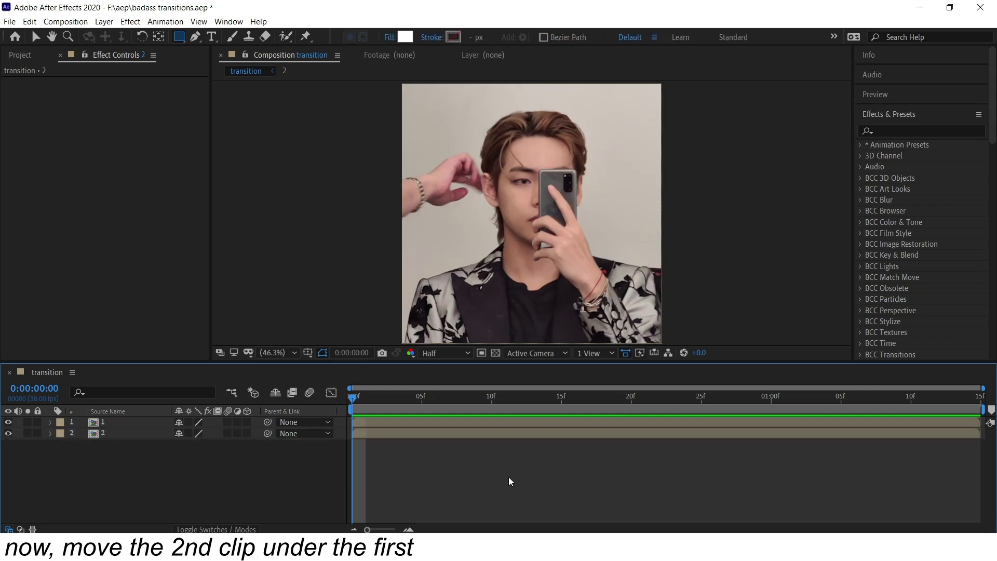
Apply CC Page Turn to clip 1 with Top Right Corner, pushing the fold just off the top-right.
click(632, 421)
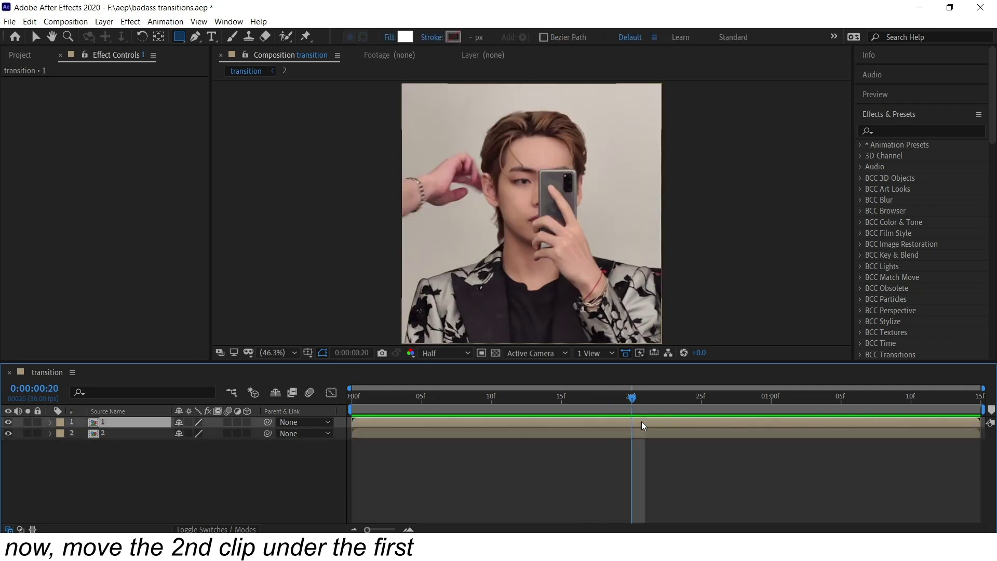
text(cc page turn)
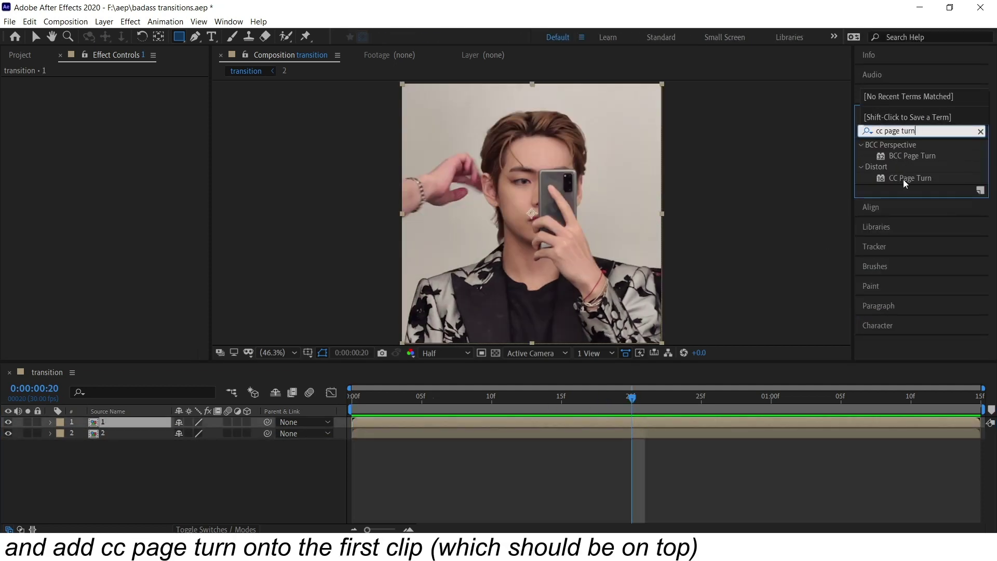
drag(904, 182, 760, 423)
click(173, 96)
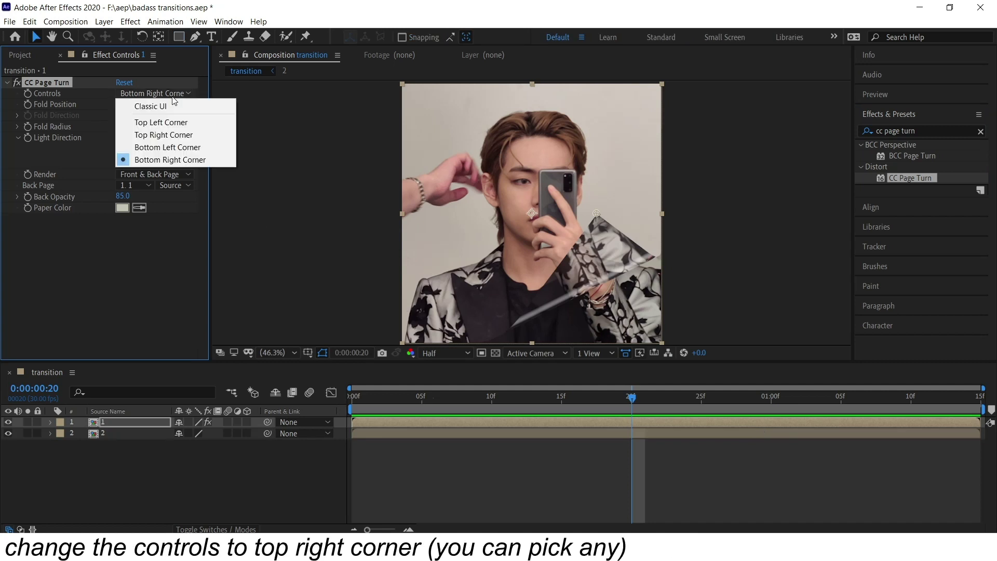
click(175, 136)
drag(596, 213, 663, 77)
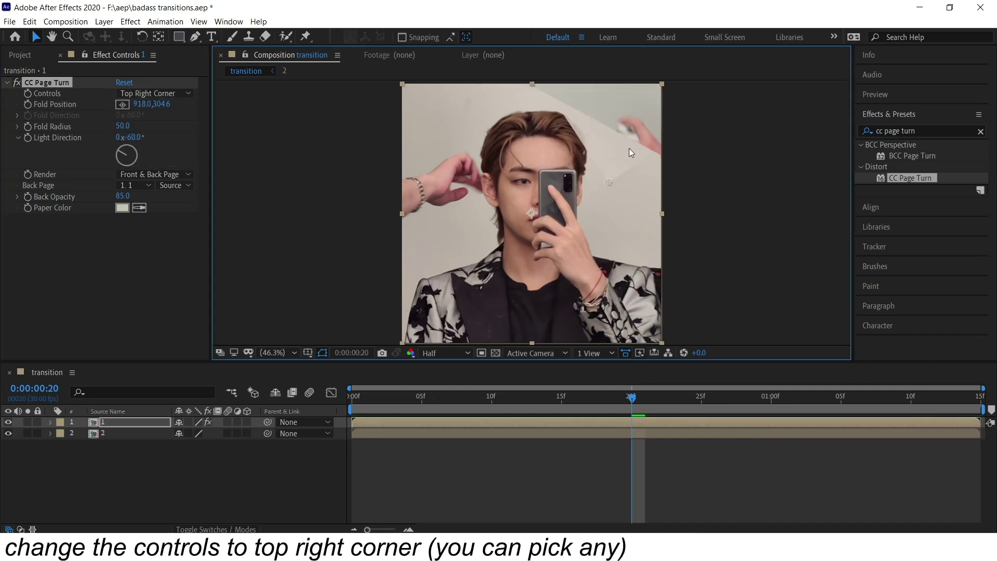
Keyframe Fold Position sweeping down to -302.4,1344.2 at 1:14 and easy ease both keyframes.
drag(637, 393, 967, 396)
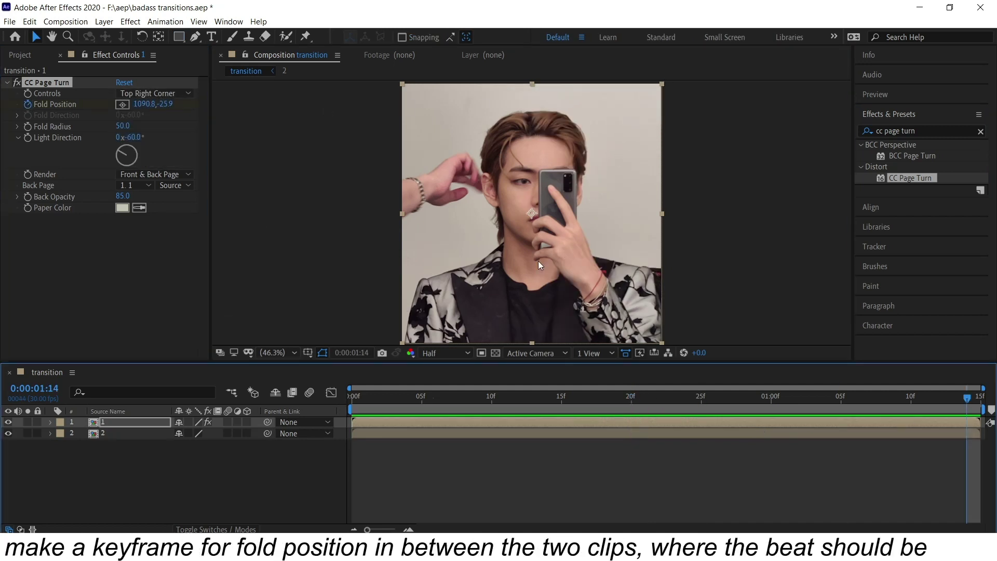
mouse_move(662, 78)
mouse_down()
mouse_move(662, 129)
mouse_move(328, 405)
mouse_up()
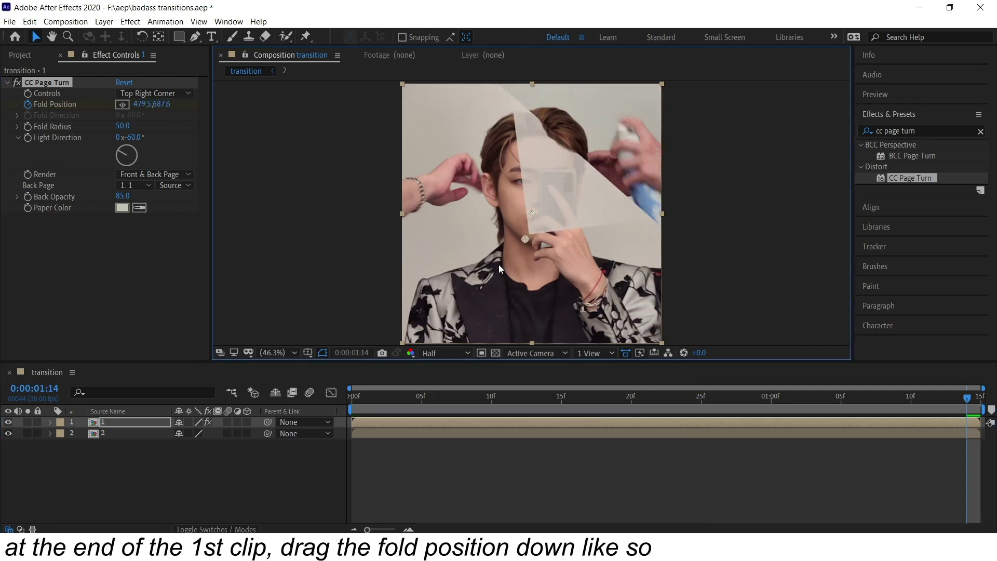
key(u)
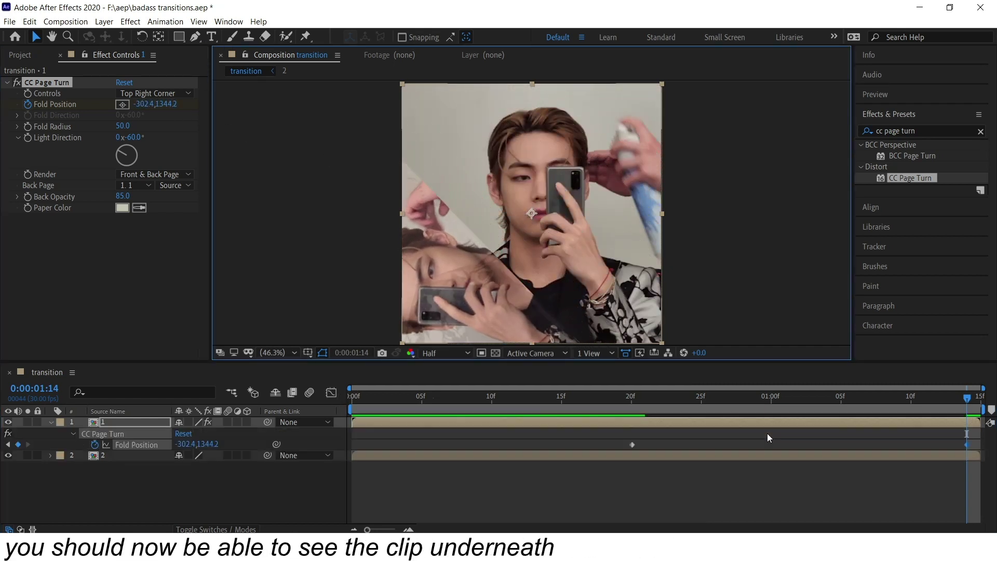
drag(964, 430, 596, 448)
key(F9)
Shape the fold's speed graph with a short first influence and long ease-out, then preview.
key(shift+F3)
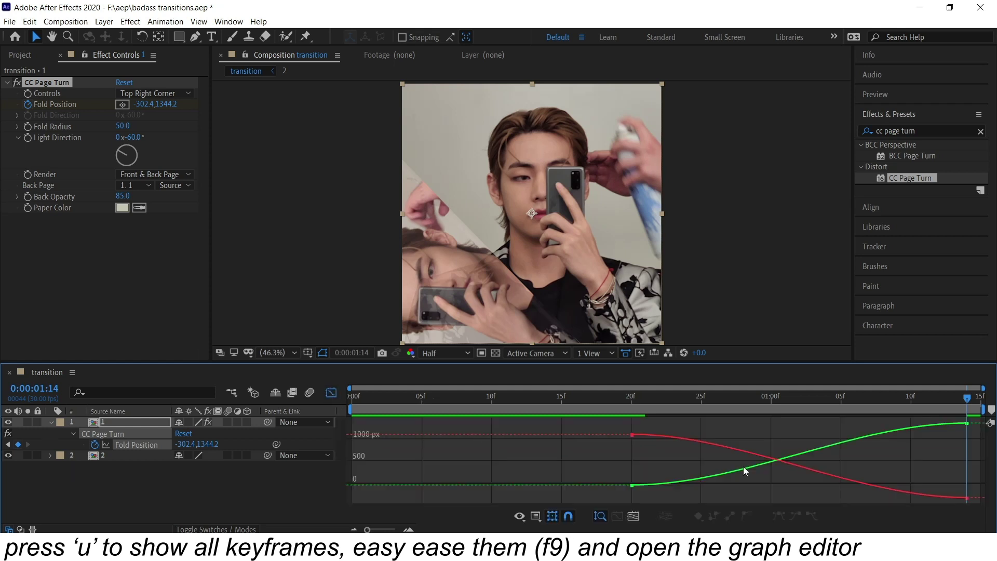
right_click(775, 436)
click(856, 342)
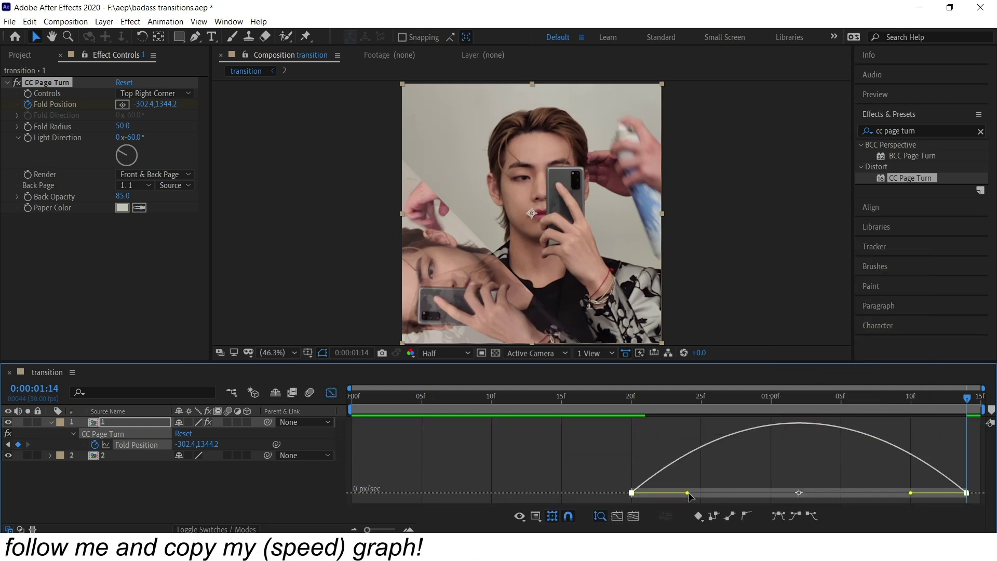
drag(689, 495, 640, 494)
drag(910, 493, 861, 493)
key(space)
Add Null 1, parent both clips to it, and move its anchor point to the top right.
key(shift+F3)
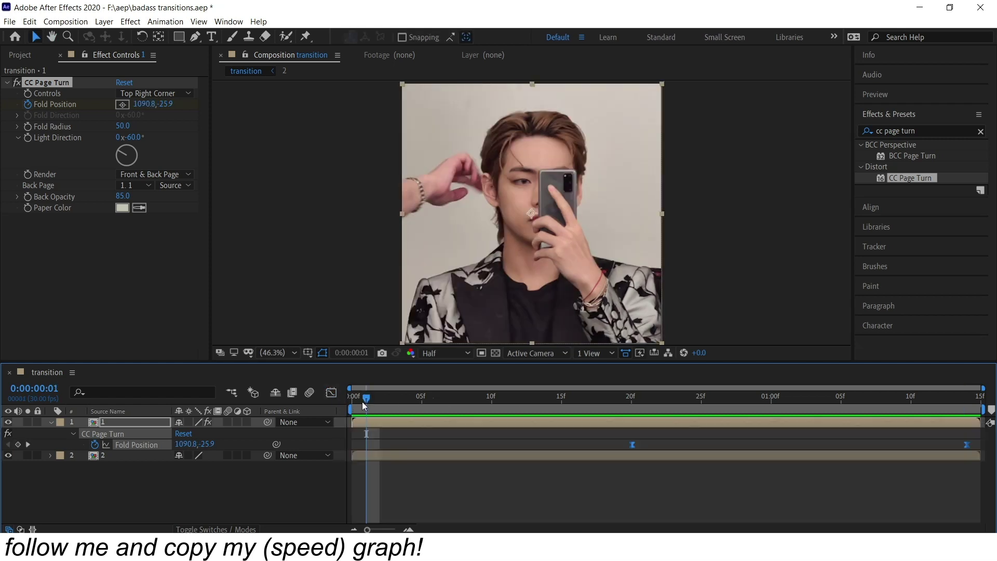
click(414, 475)
key(ctrl+alt+shift+y)
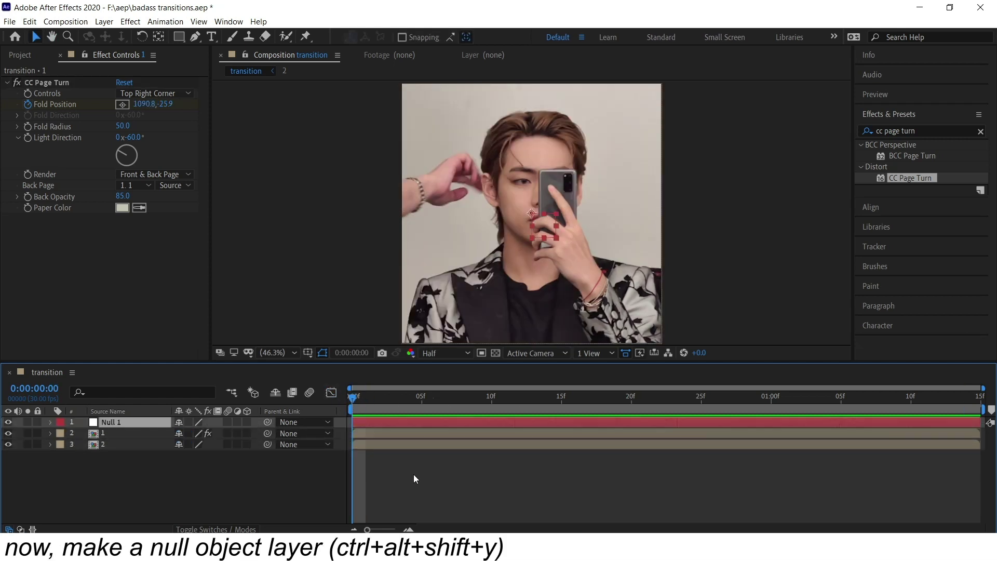
drag(602, 398, 624, 399)
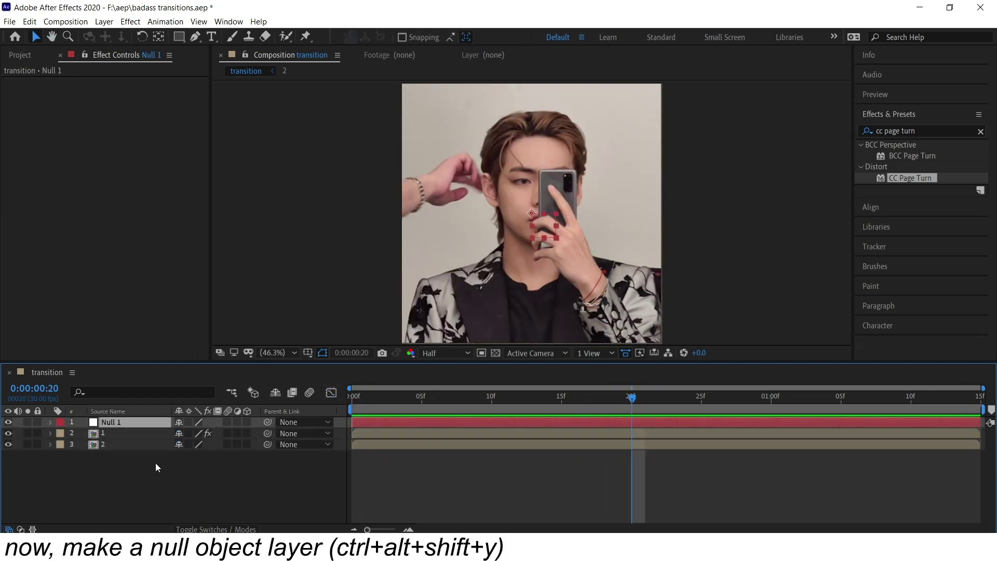
drag(268, 433, 152, 421)
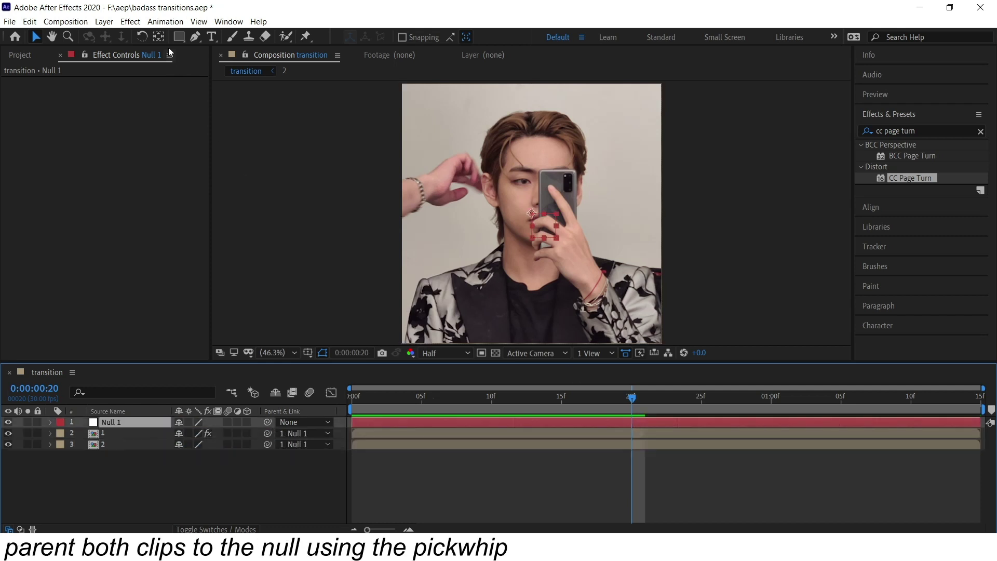
key(y)
drag(532, 213, 584, 142)
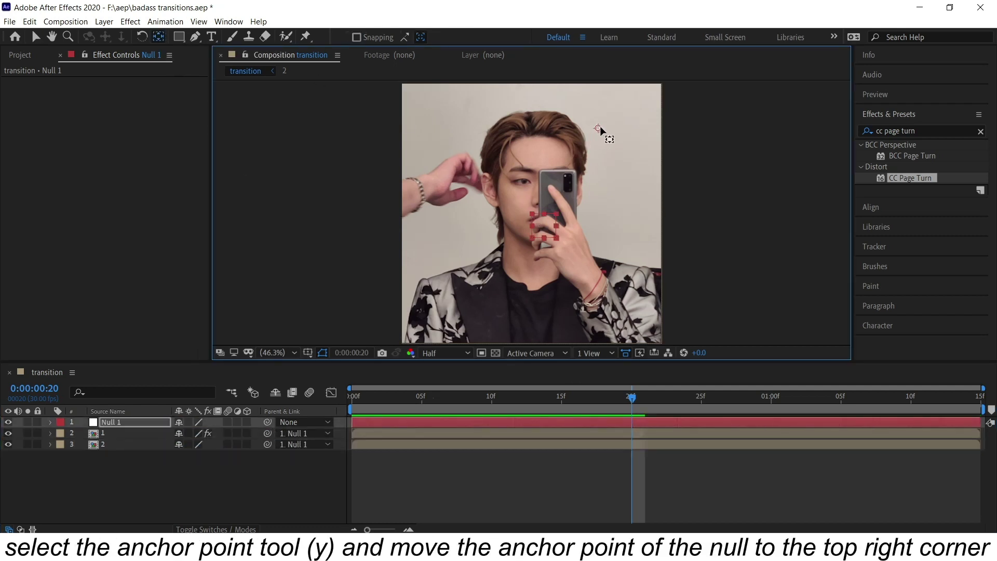
Keyframe Null 1's Scale from 100% at 20 frames to 120% at 1:14.
key(v)
key(s)
click(84, 434)
drag(632, 396, 967, 398)
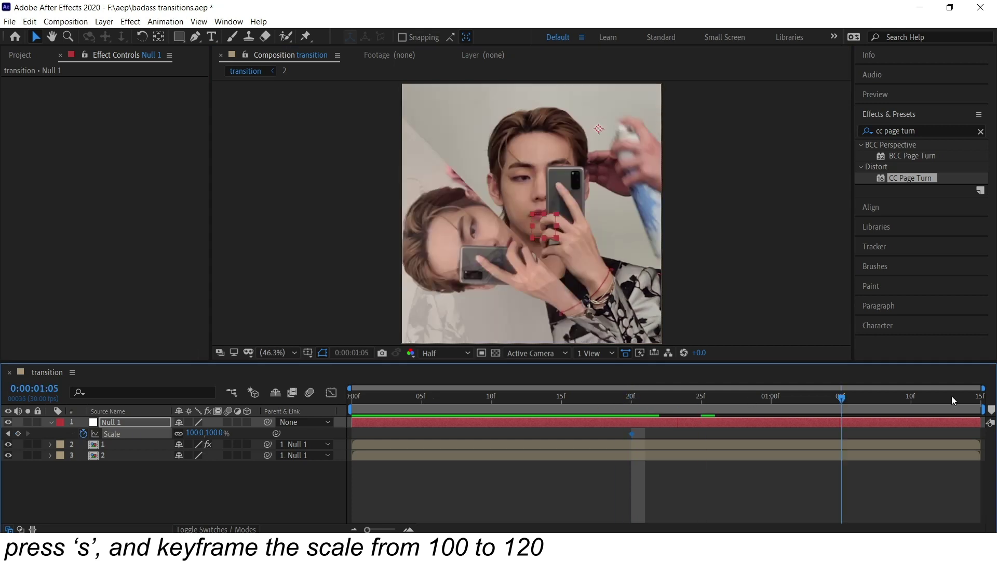
text(0)
key(Return)
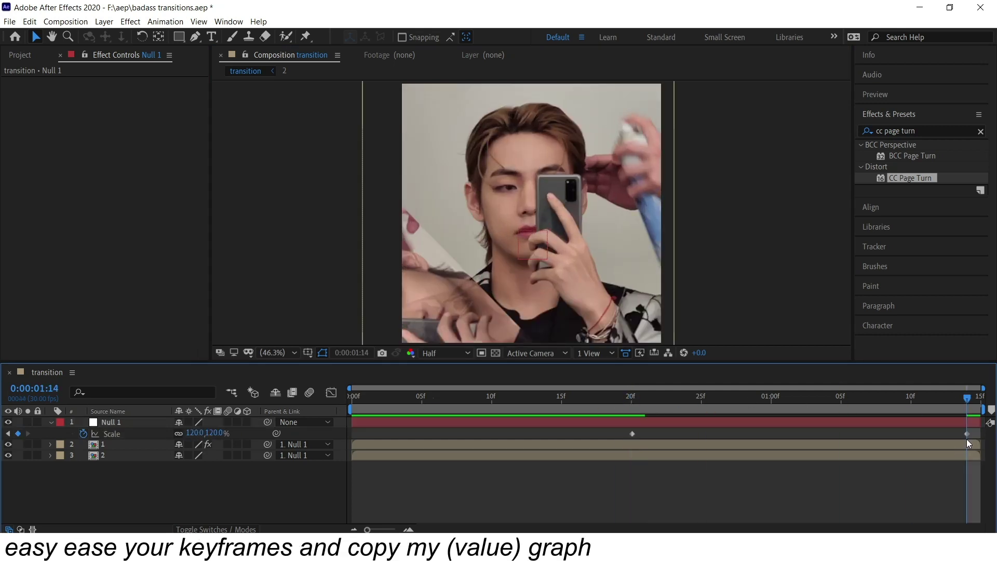
View Null 1's Scale value graph, preview the 100%-to-120% zoom, and collapse the null's properties.
key(shift+F3)
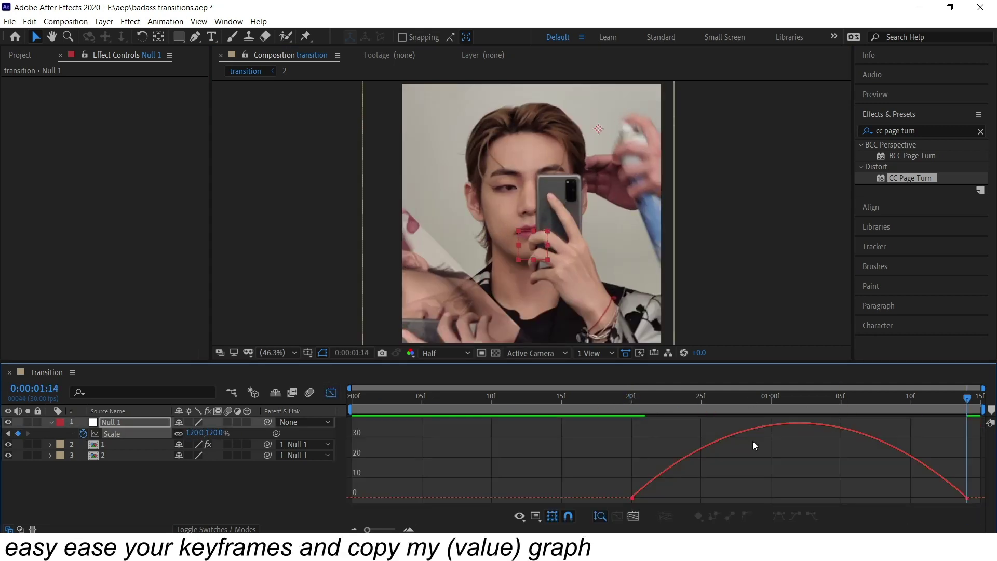
right_click(752, 440)
click(779, 329)
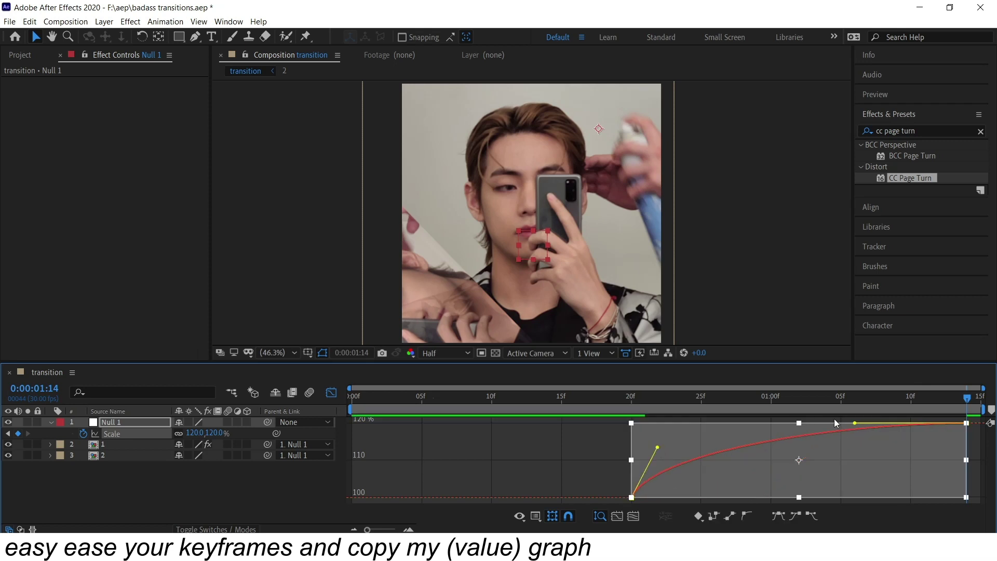
key(space)
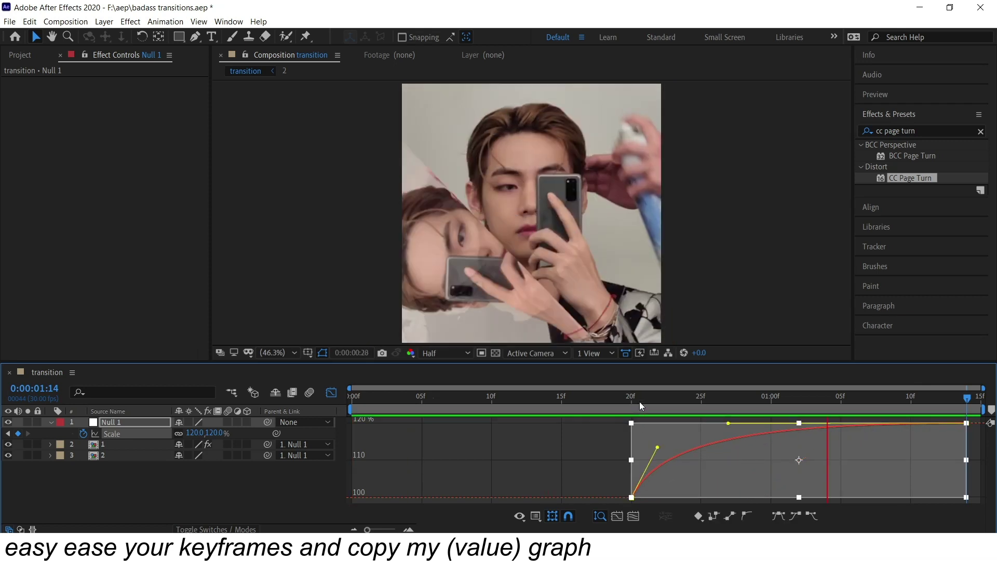
click(331, 392)
key(space)
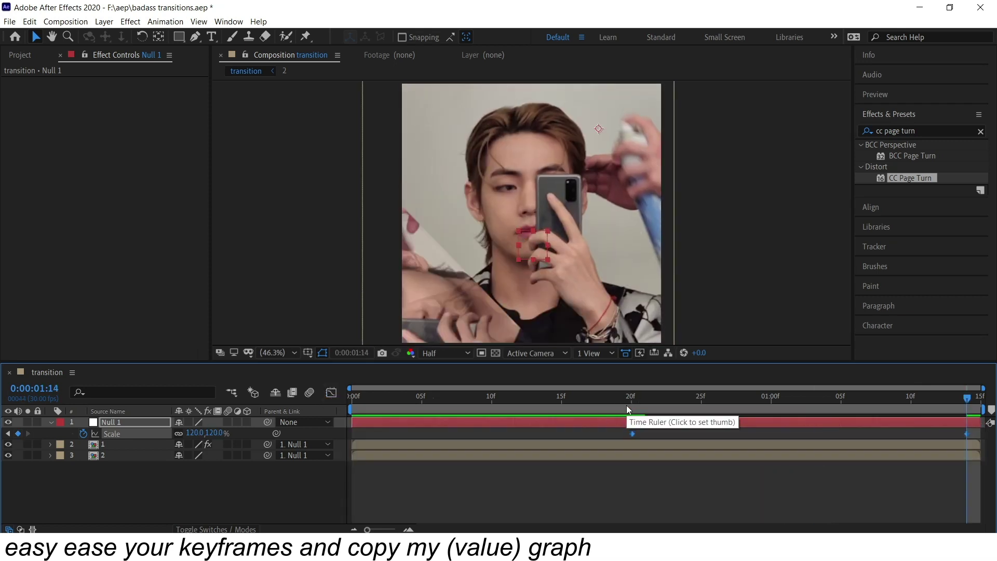
click(626, 405)
click(695, 498)
Re-keyframe Scale to 120% at 1:14, move the 100% keyframe to about 6 frames, and easy ease both.
click(51, 422)
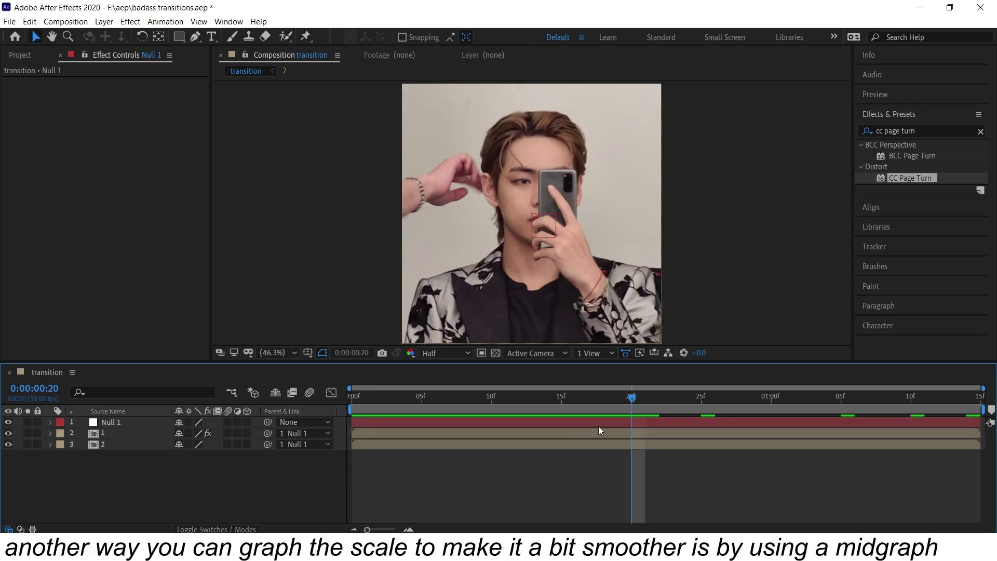
click(603, 423)
key(s)
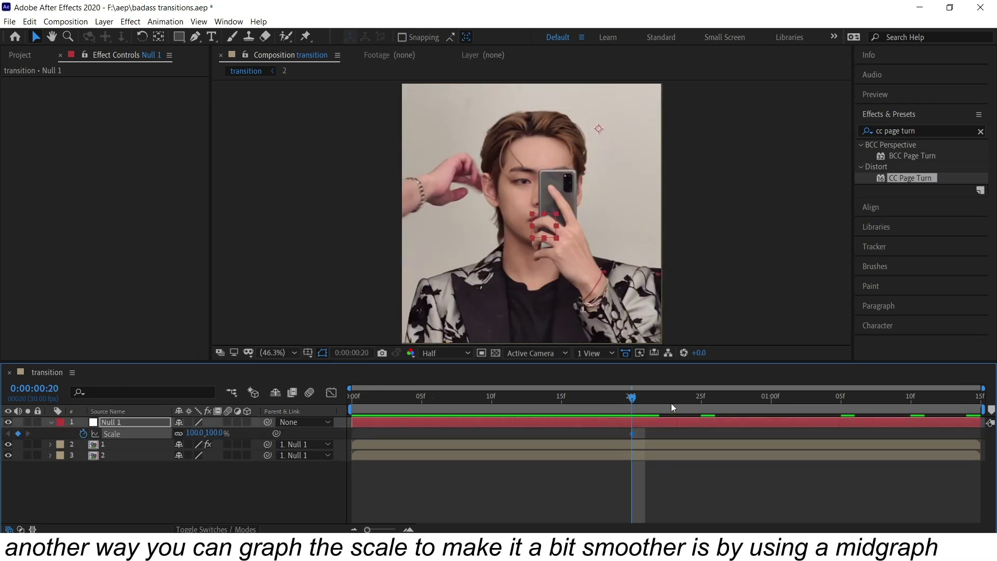
drag(670, 403, 967, 398)
key(Return)
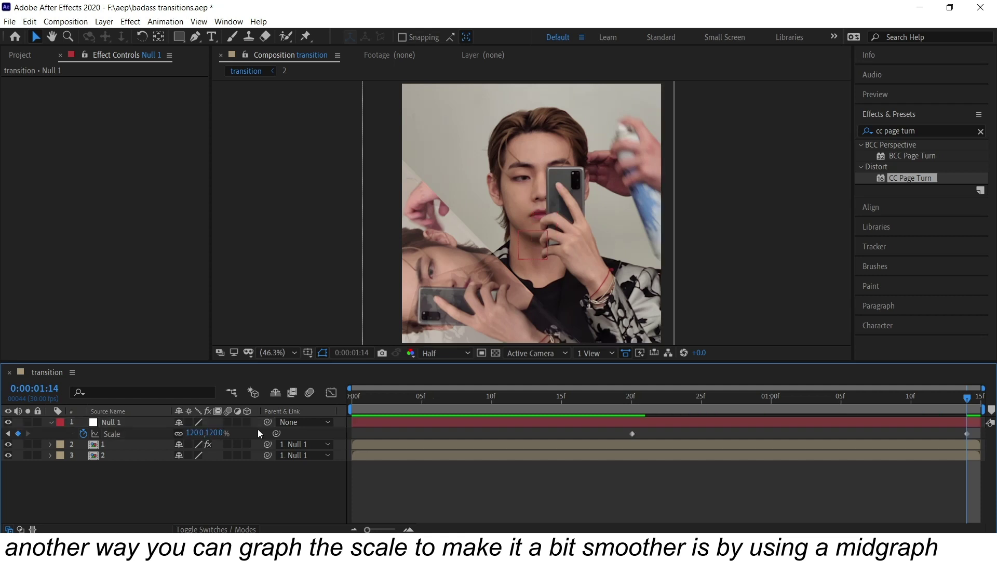
drag(642, 401, 631, 400)
drag(431, 435, 976, 439)
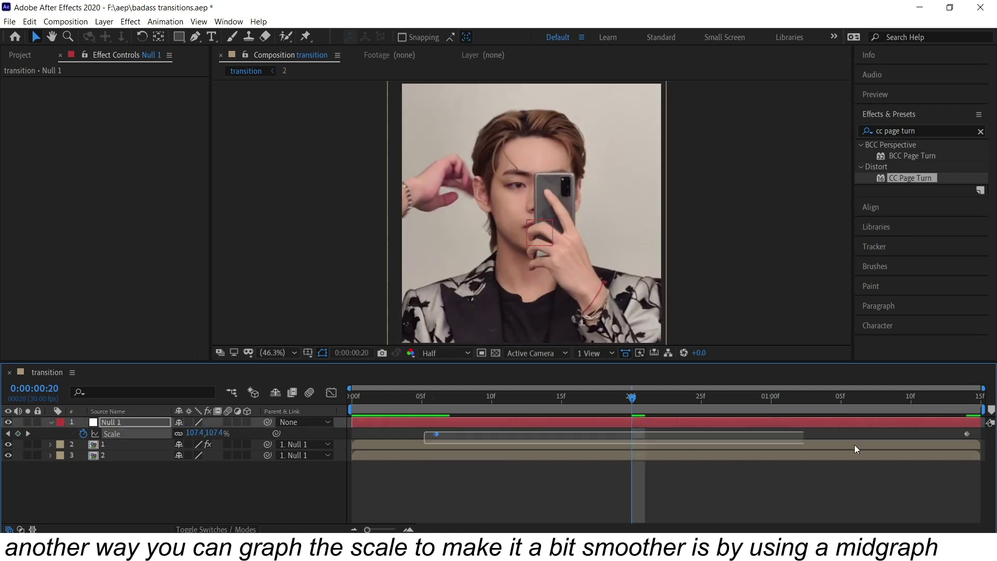
key(F9)
Lengthen the 120% ease, shift the 100% keyframe to about 14 frames, and shorten its handle.
click(330, 392)
key(ctrl+a)
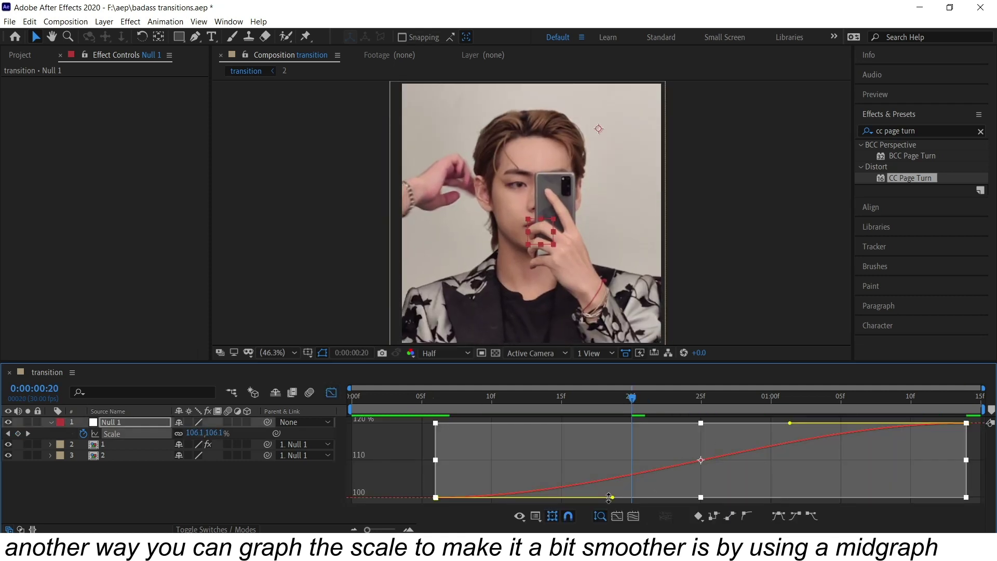
drag(587, 424, 516, 425)
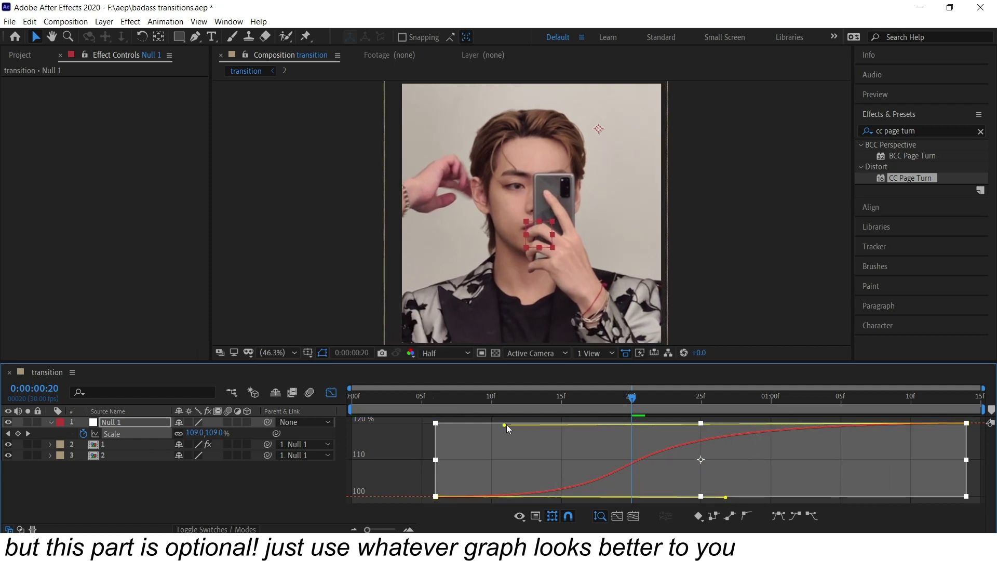
click(330, 392)
key(space)
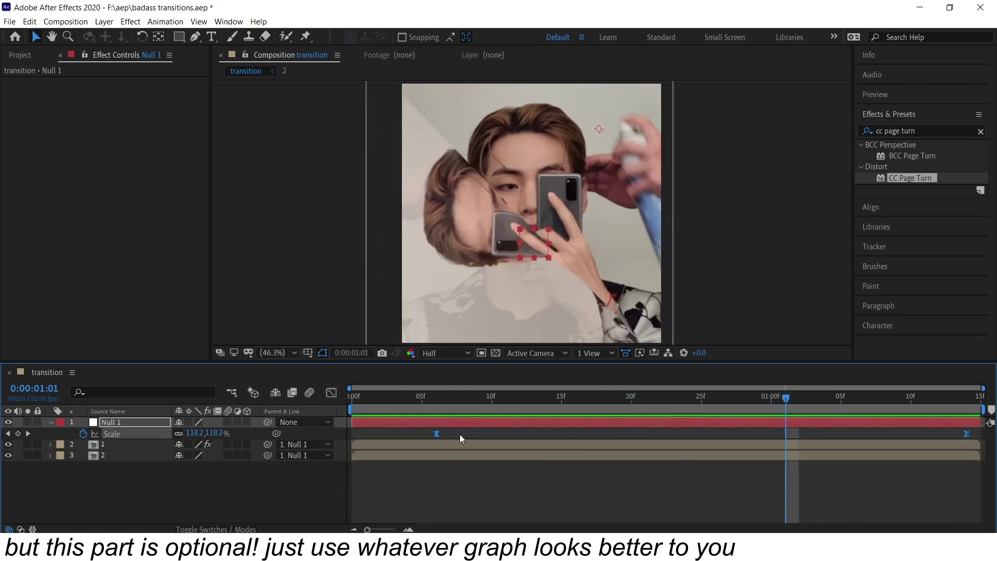
click(630, 396)
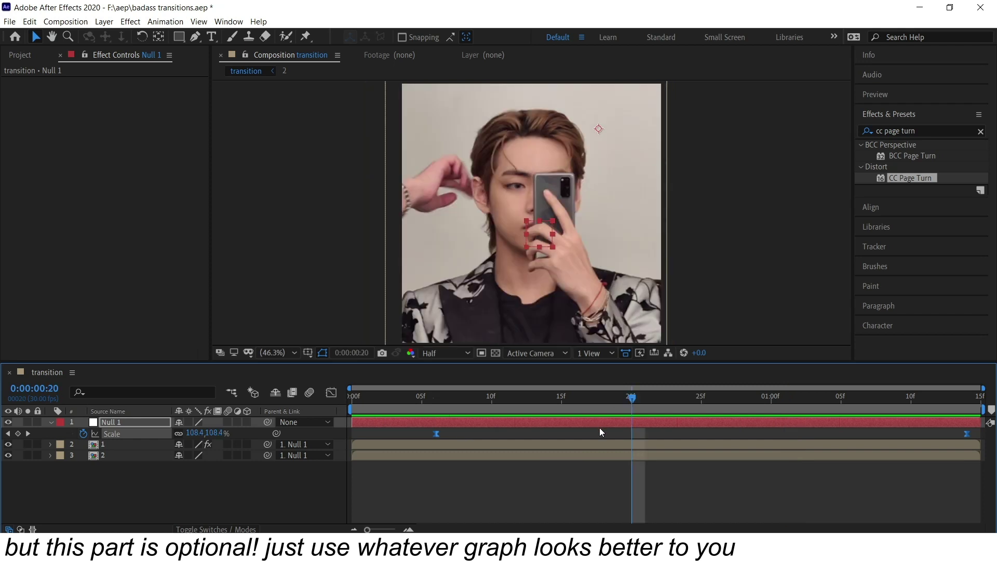
drag(436, 433, 537, 433)
click(331, 392)
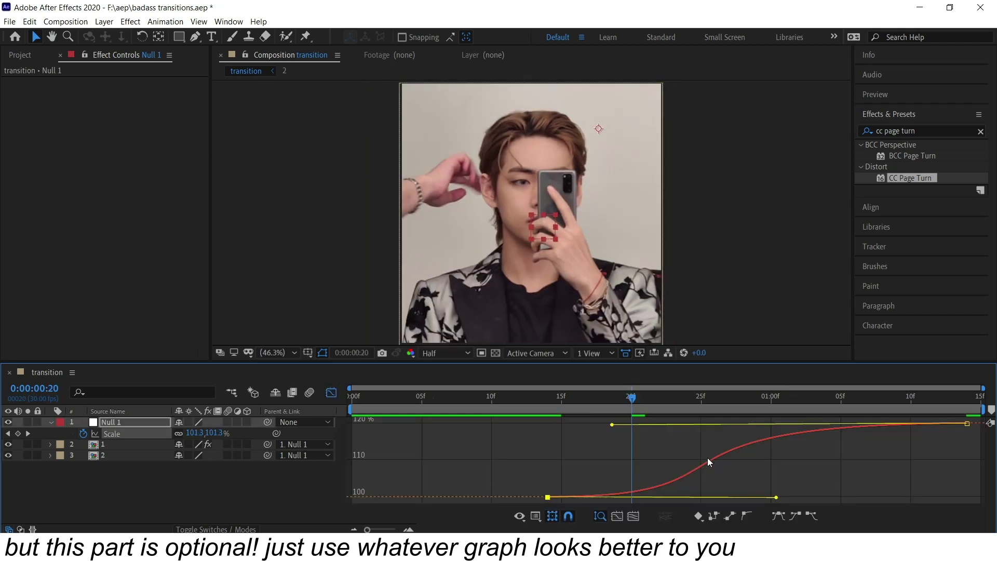
double_click(707, 457)
drag(713, 496, 653, 496)
Preview the final zoom, deselect the null, and reveal the clip layers' motion blur settings.
key(shift+F3)
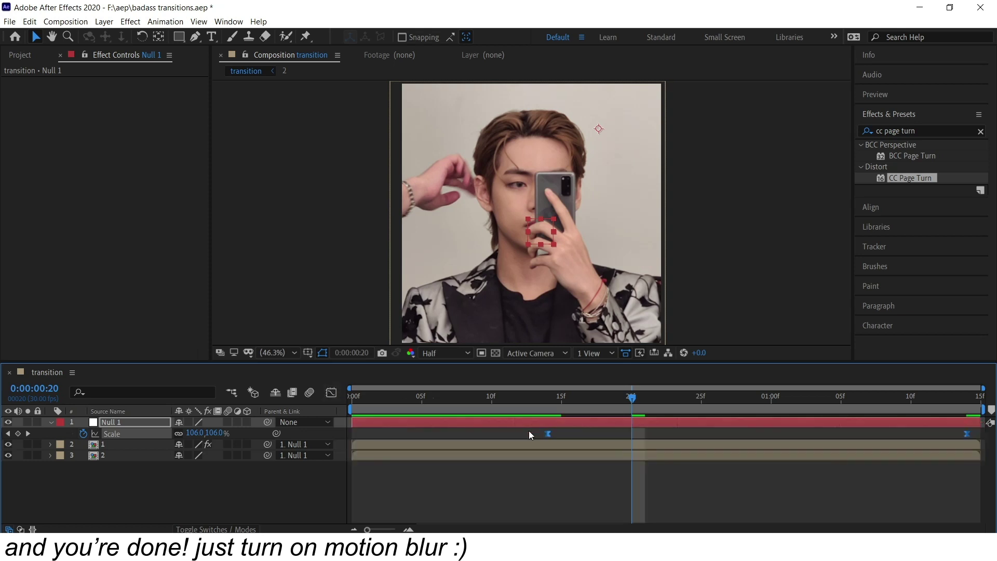
key(space)
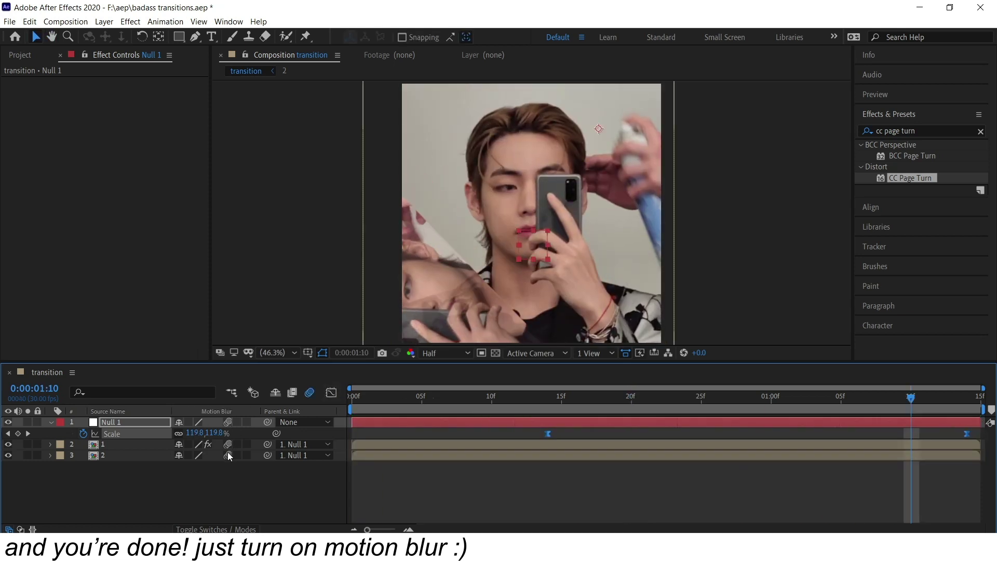
click(418, 478)
key(u)
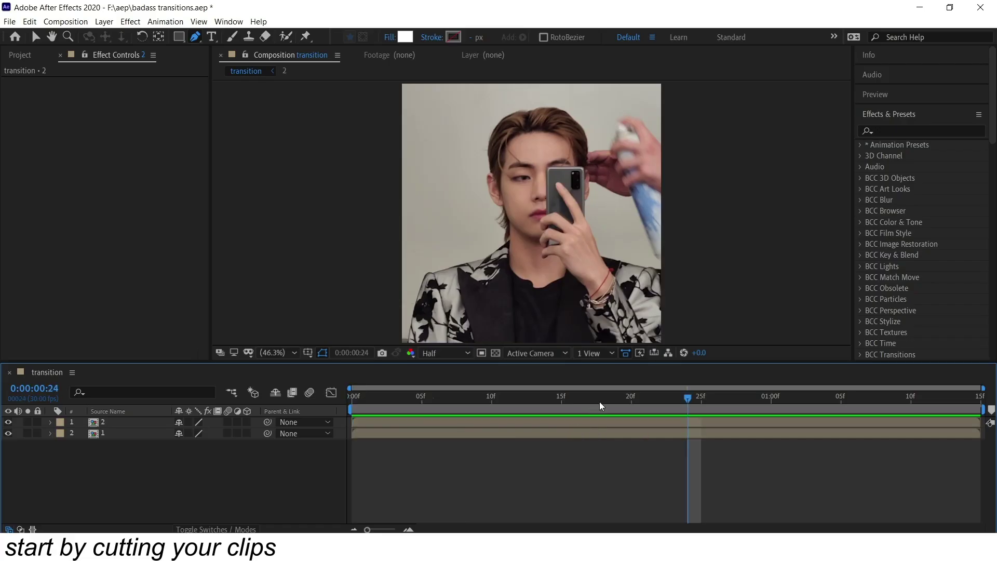
Trim clip 2 to start at 15 frames and draw a tall rectangular mask over its centre.
drag(599, 401, 561, 397)
click(556, 425)
key(alt+bracketleft)
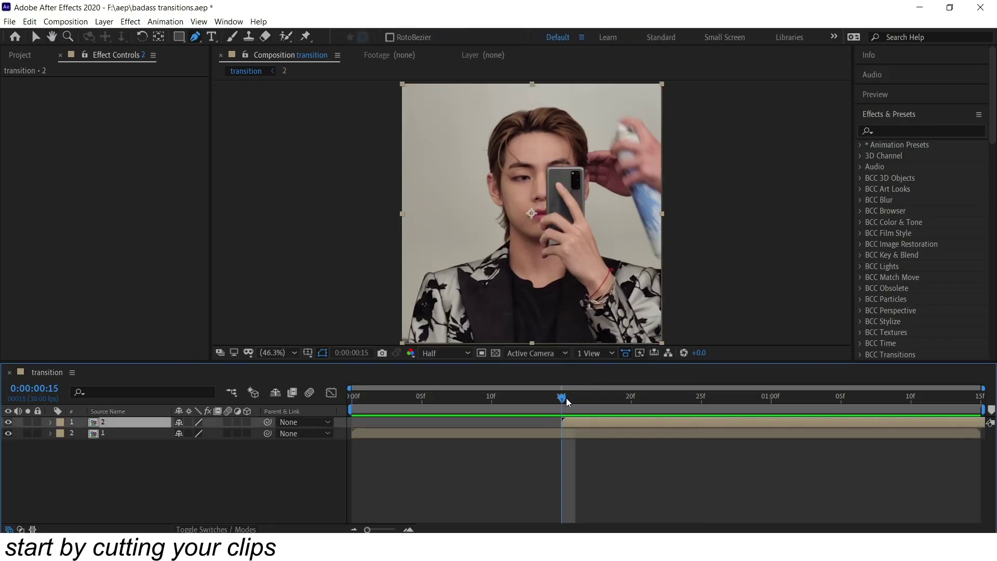
click(179, 36)
key(comma)
key(comma)
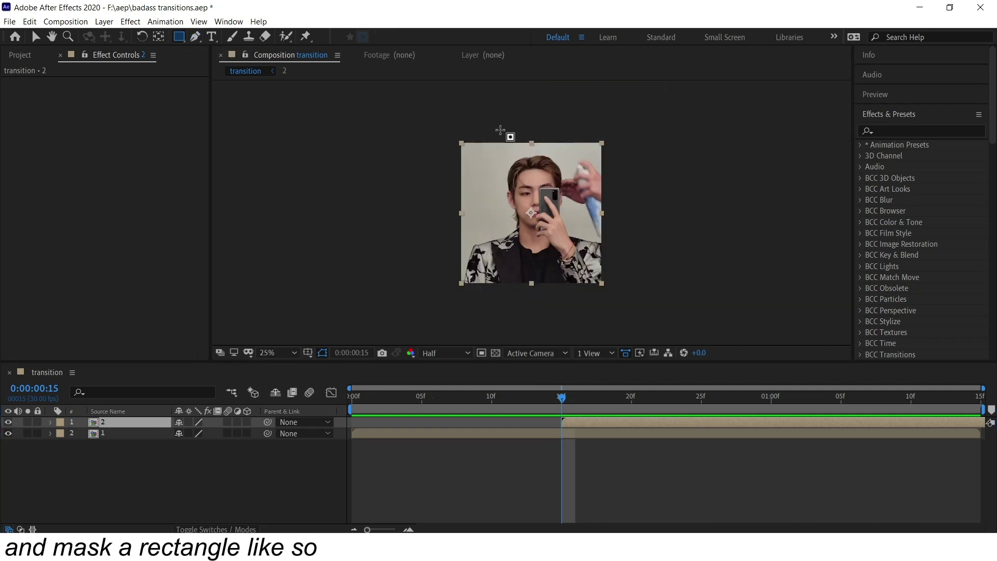
drag(500, 130, 572, 303)
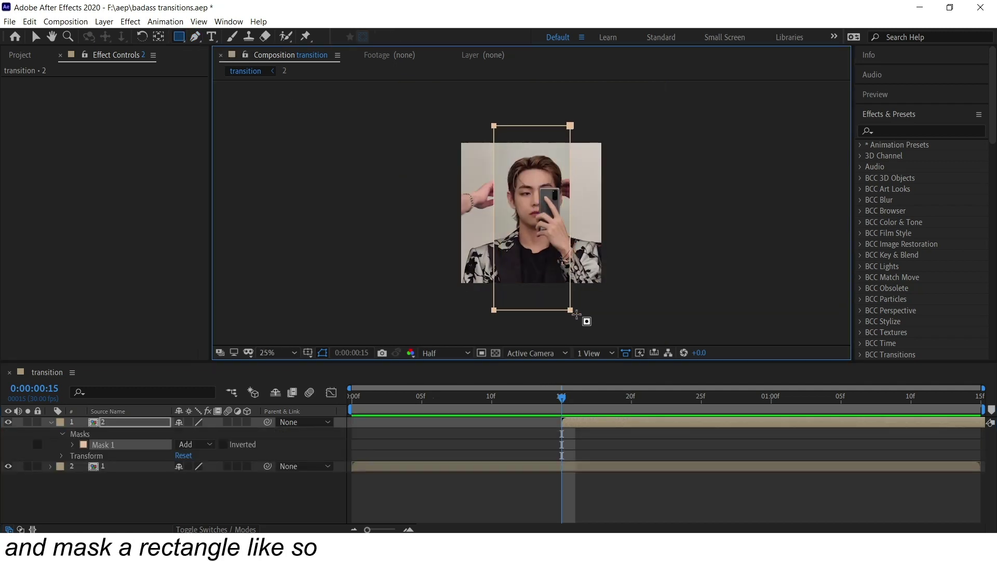
click(599, 434)
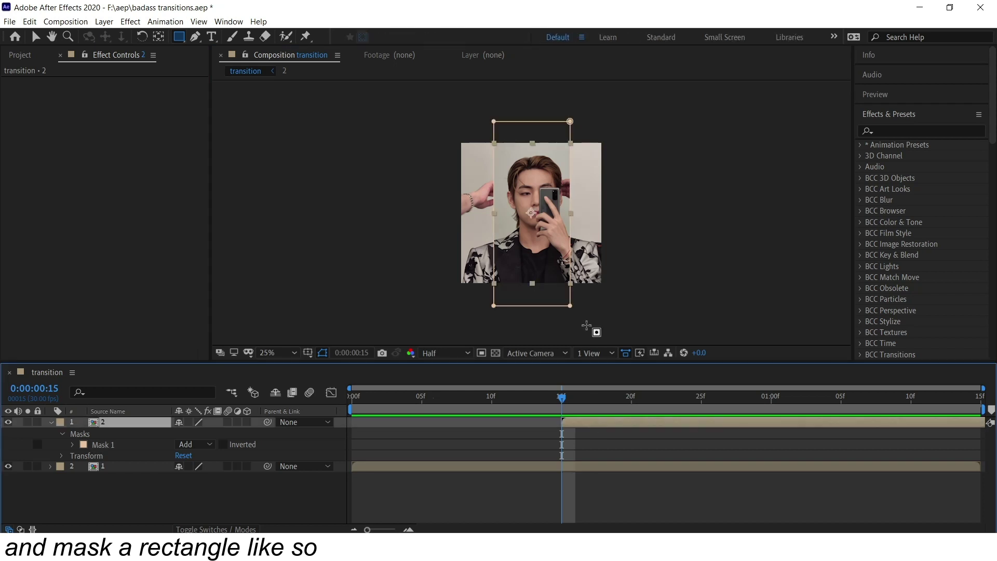
Drag the mask corners into a slanted parallelogram, fit the viewer, and twirl open Mask 1.
key(v)
drag(570, 122, 575, 123)
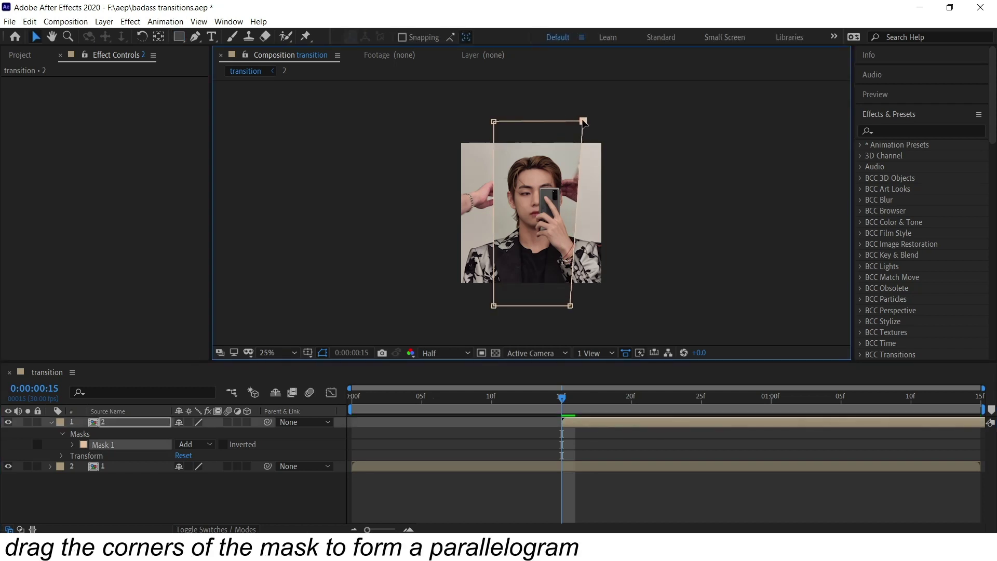
drag(494, 122, 507, 121)
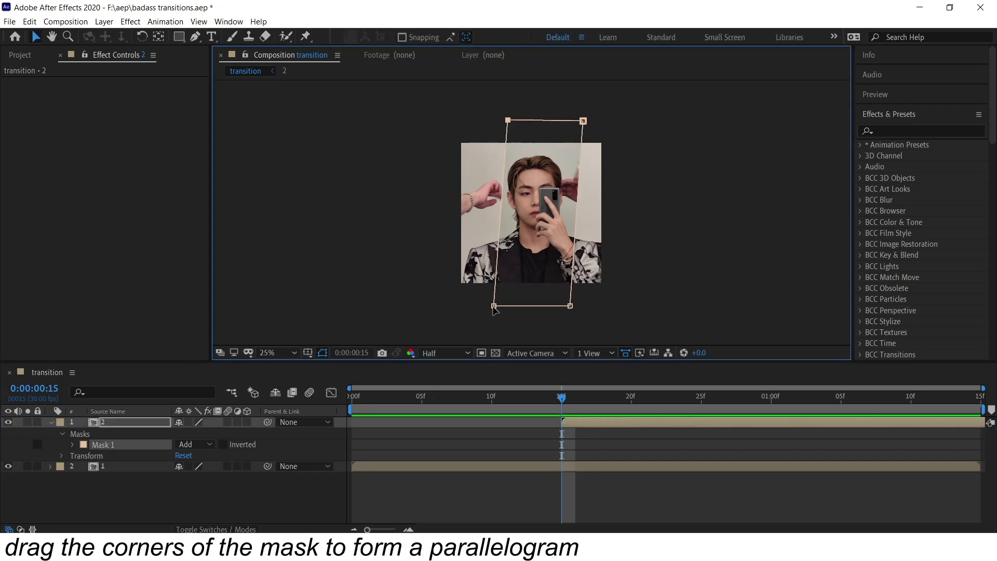
drag(494, 306, 487, 306)
drag(570, 306, 562, 302)
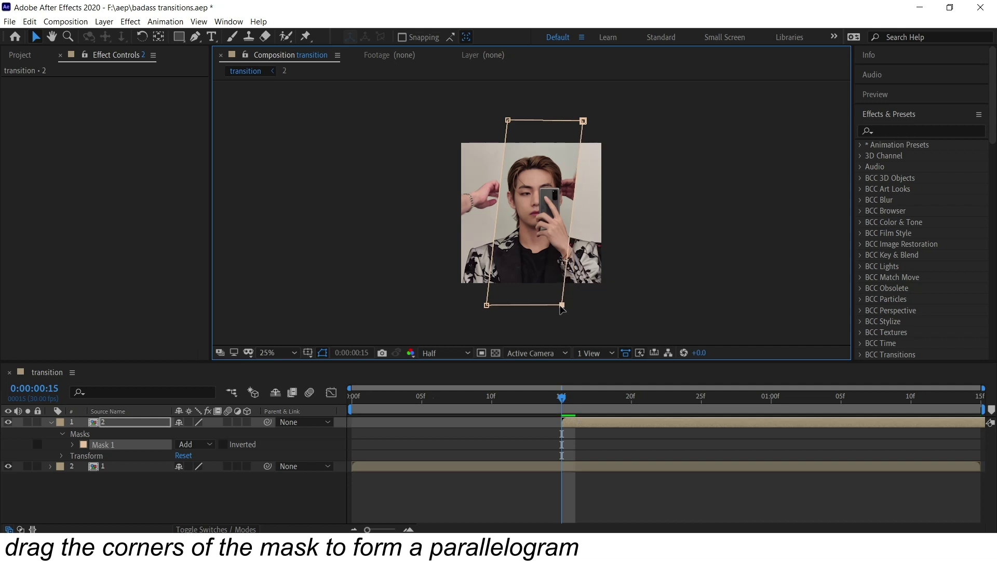
click(280, 352)
click(279, 118)
click(538, 432)
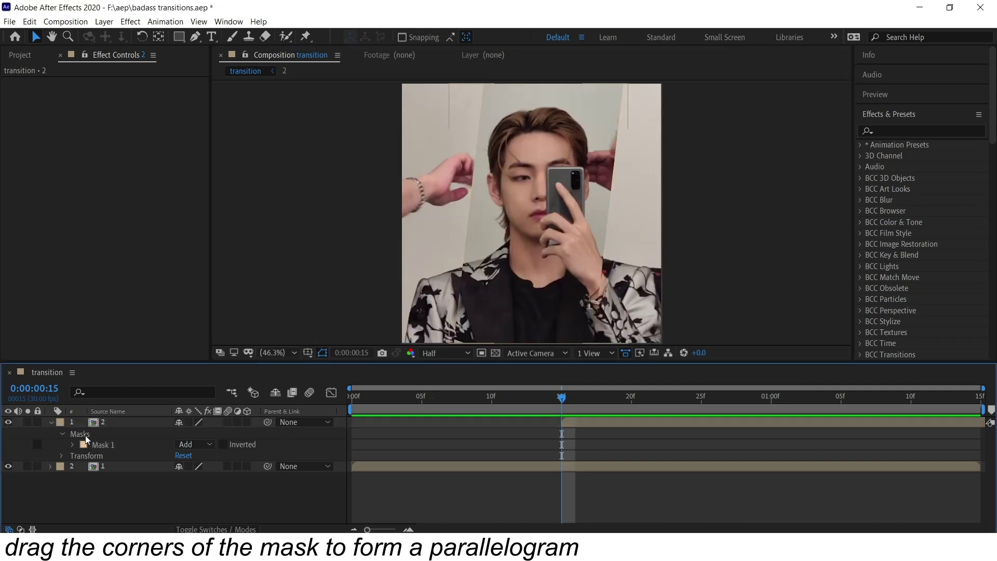
click(71, 445)
Keyframe Mask Path near clip end, then collapse the mask into a thin line at 15 frames.
drag(938, 400, 953, 401)
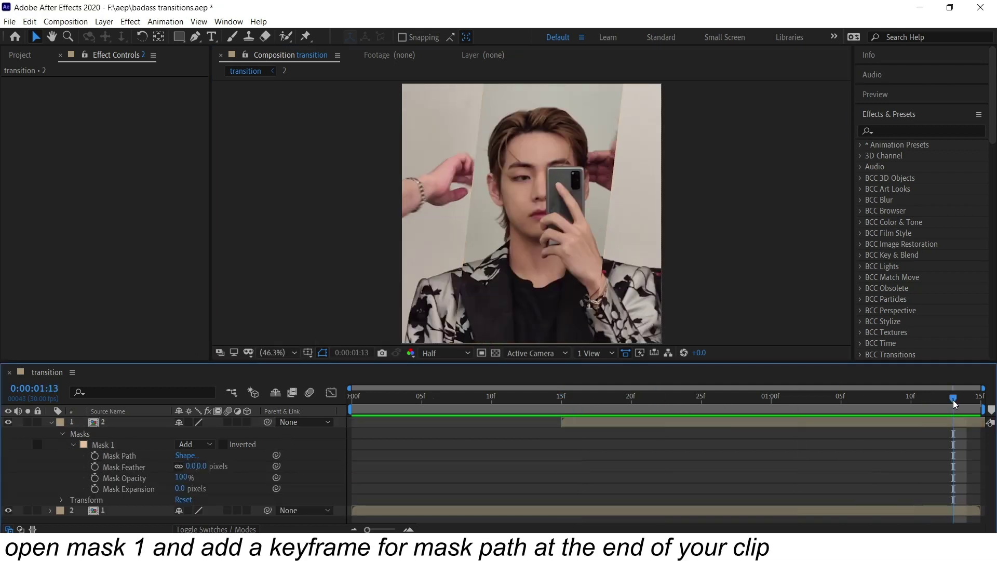
click(95, 455)
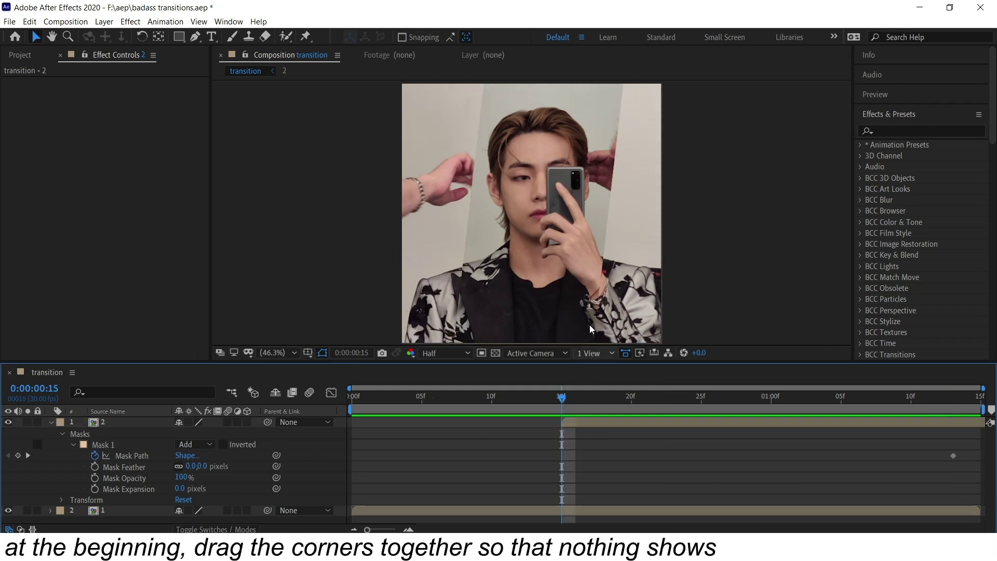
key(comma)
click(596, 434)
drag(507, 121, 549, 118)
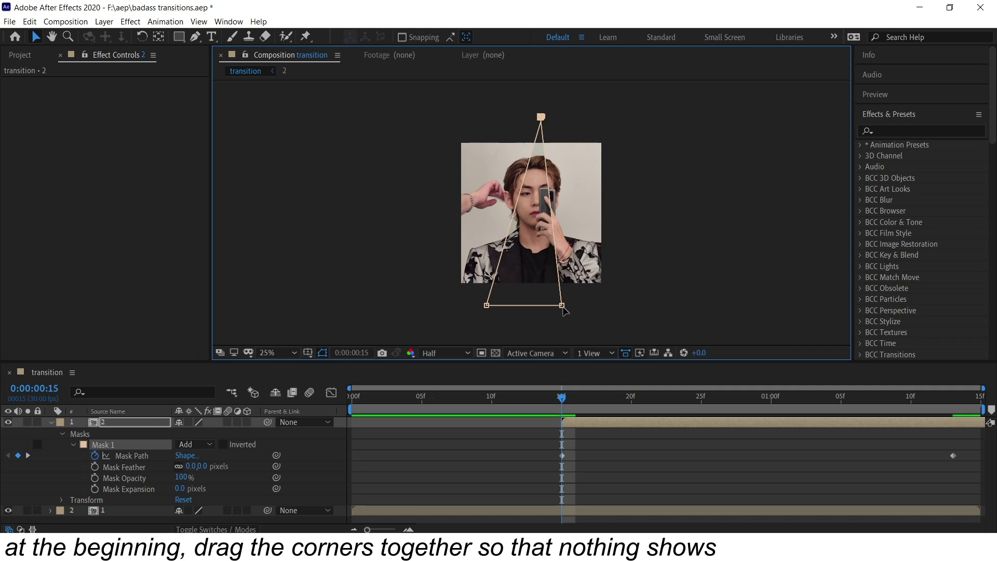
drag(562, 305, 516, 304)
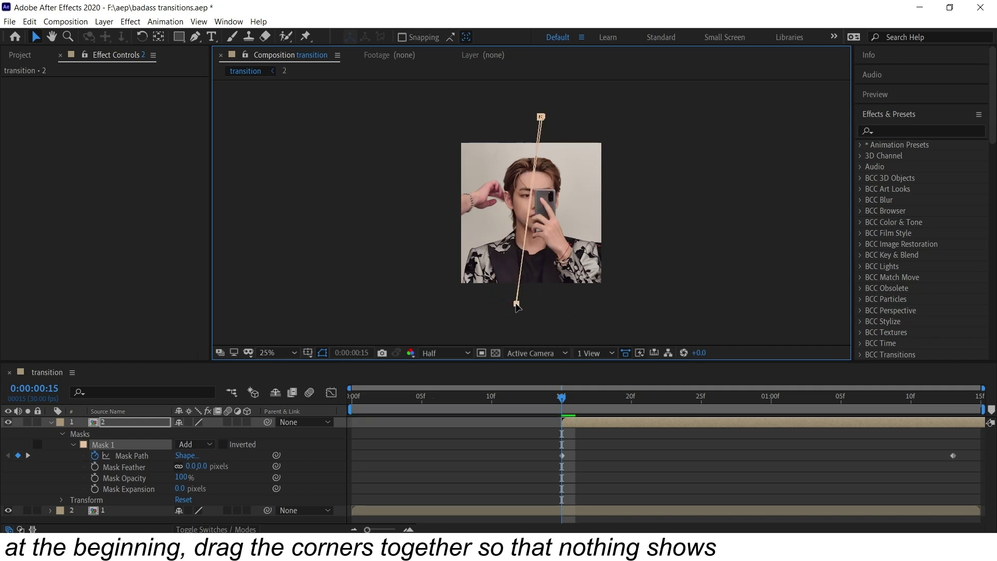
click(280, 352)
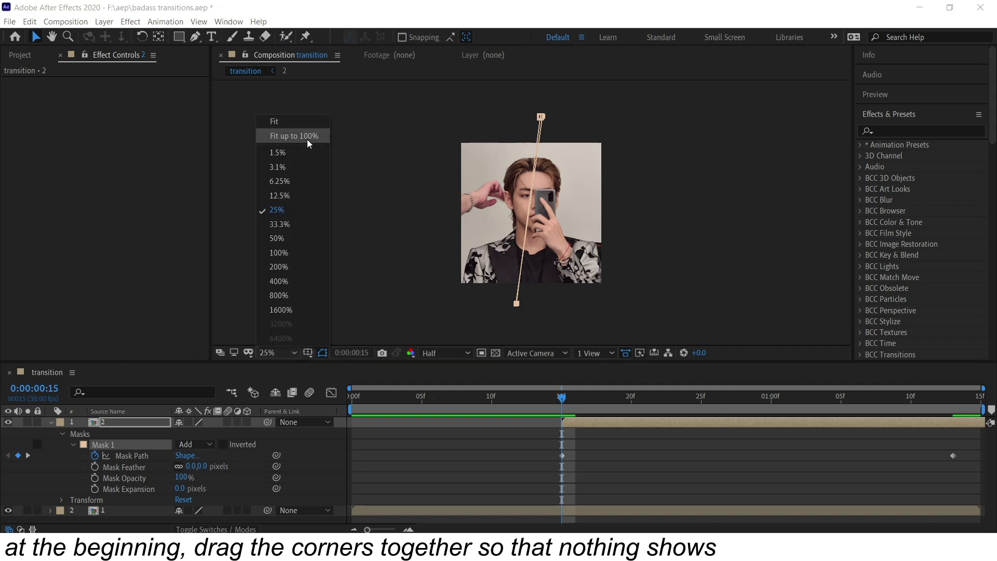
click(286, 138)
drag(562, 400, 855, 400)
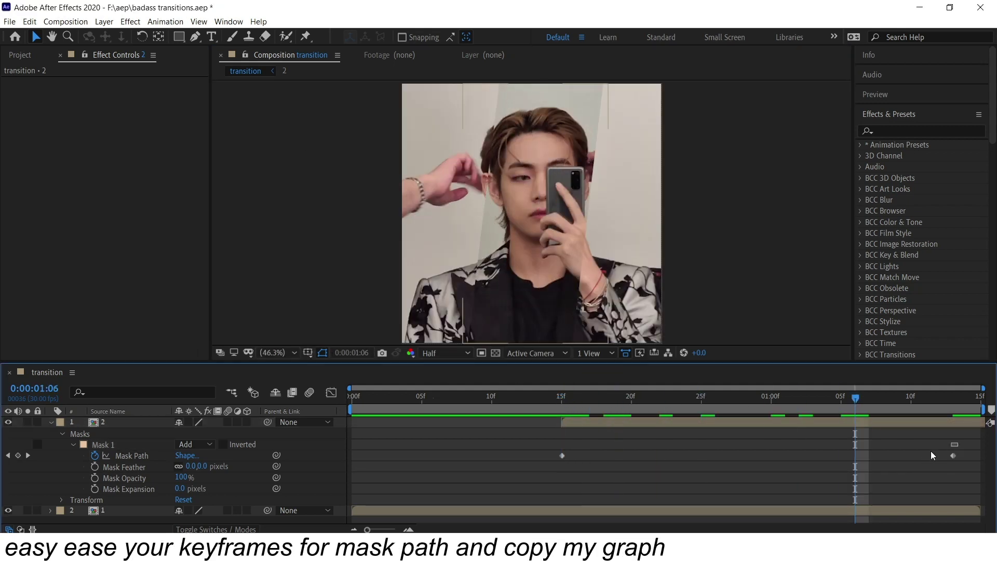
Easy ease both Mask Path keyframes, extend the first keyframe's speed-graph influence, and preview.
drag(957, 443, 538, 479)
key(F9)
click(333, 397)
right_click(666, 449)
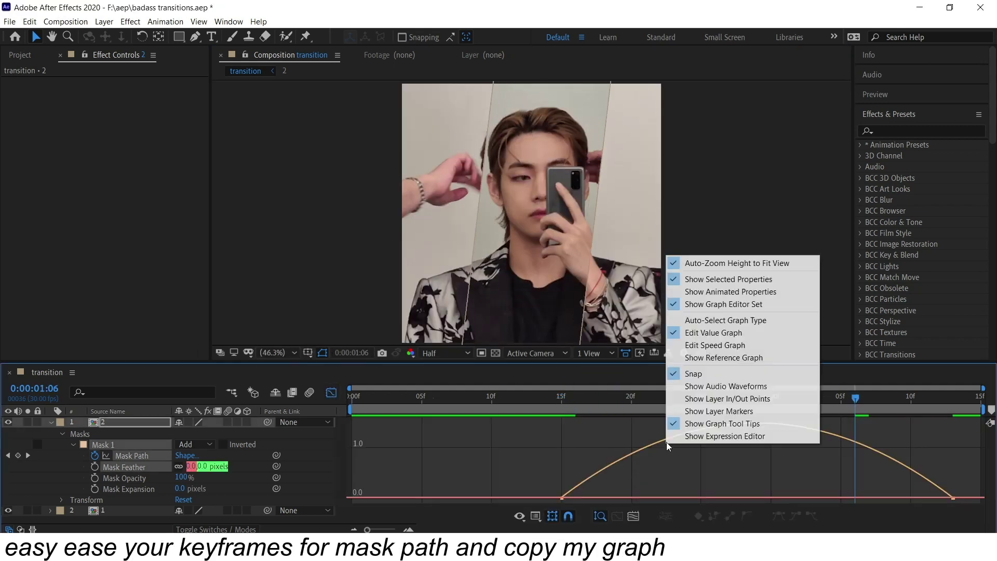
click(690, 342)
right_click(753, 439)
click(770, 320)
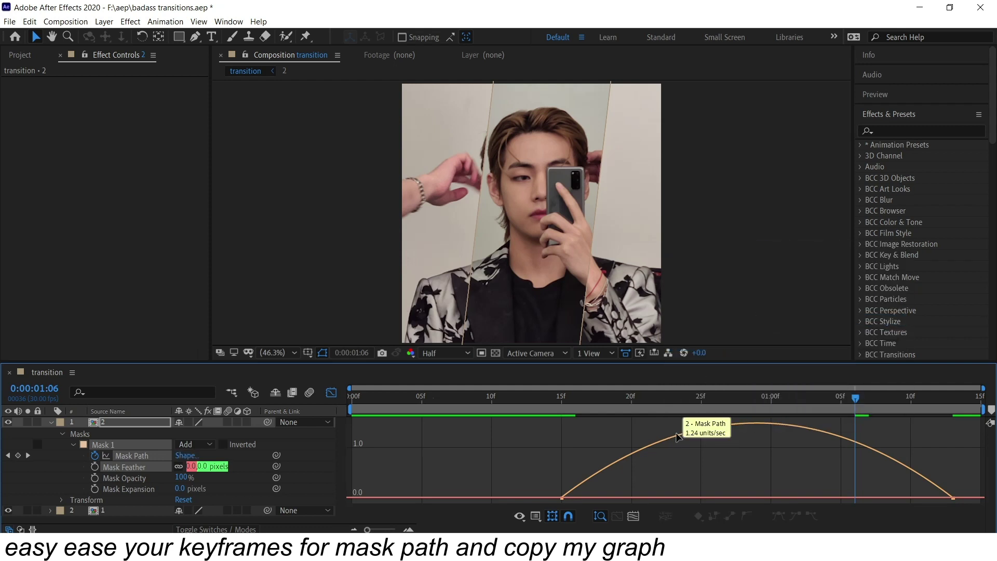
click(677, 436)
drag(624, 492, 780, 492)
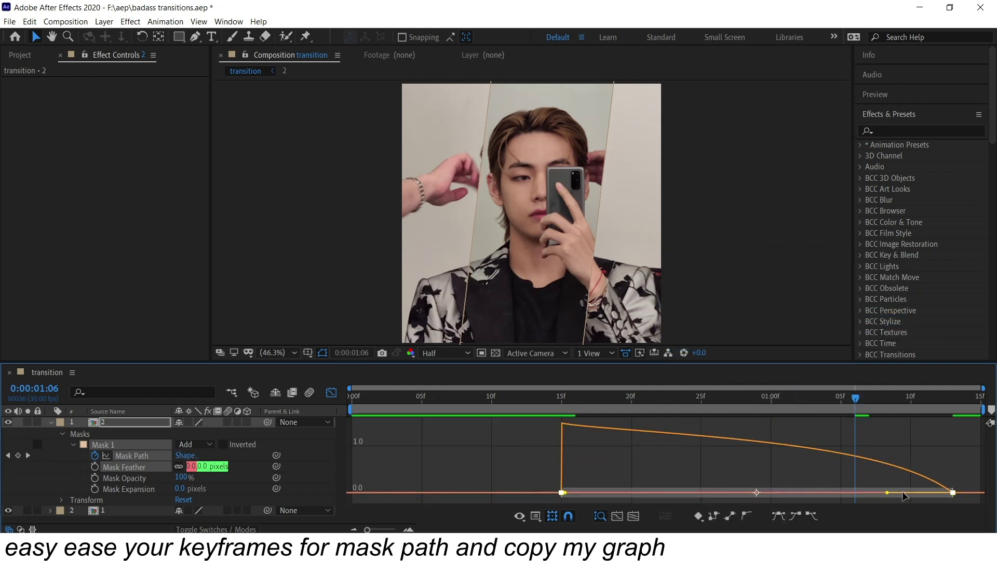
key(space)
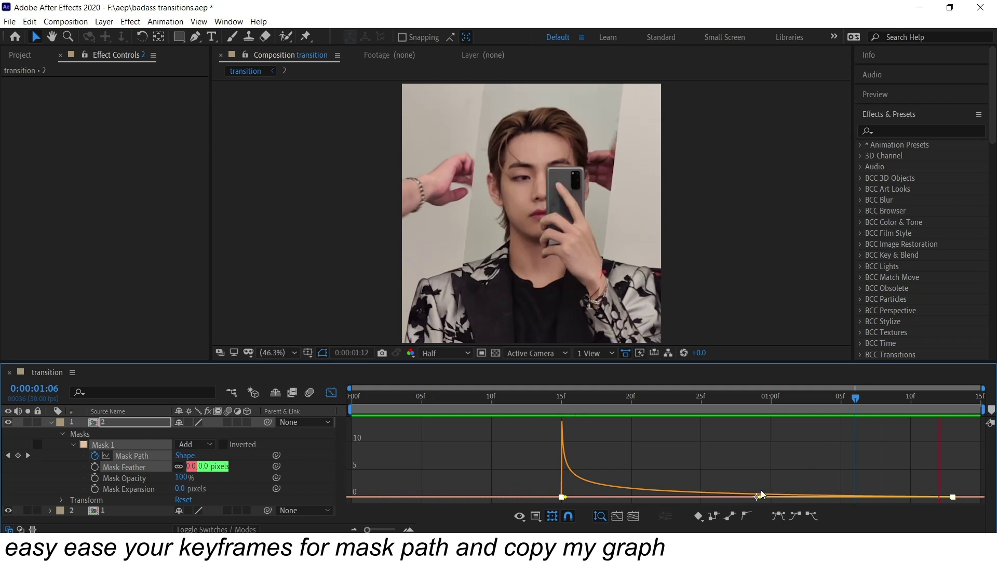
key(shift+F3)
Add a new Null 1 layer and parent both clip layers to it.
key(u)
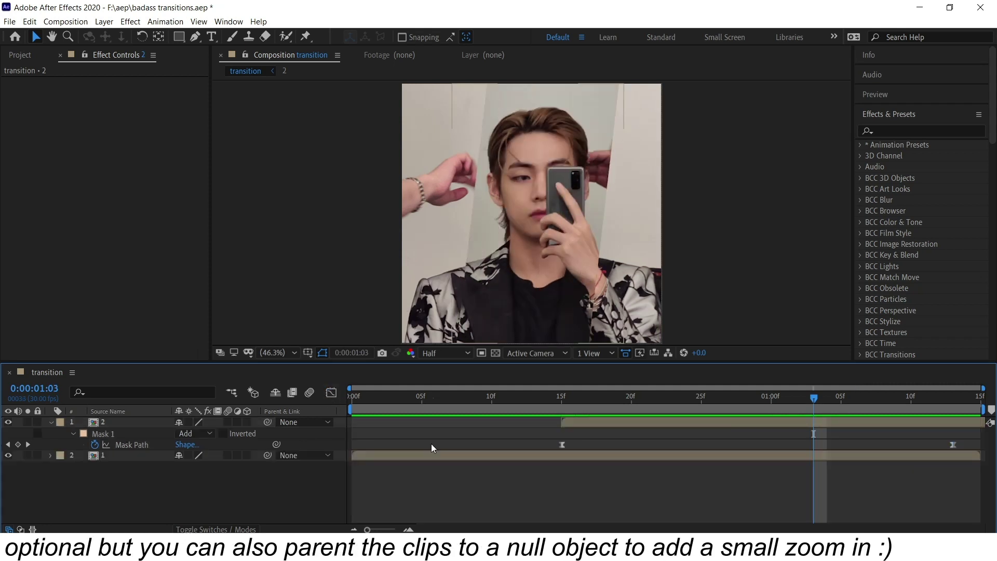
key(u)
key(ctrl+alt+shift+y)
click(79, 444)
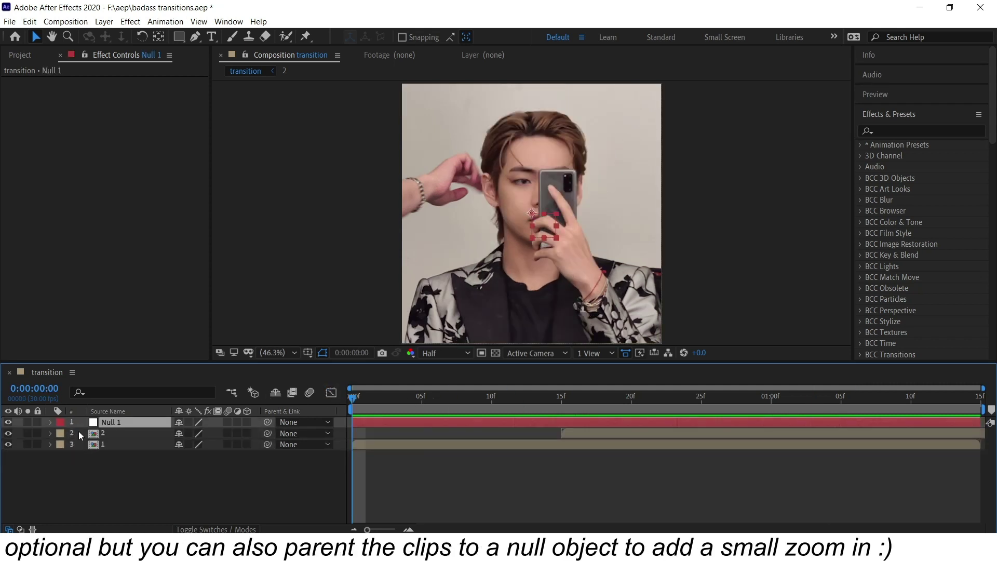
shift+click(78, 431)
drag(267, 433, 159, 423)
Keyframe Null 1's Scale from 100% at 15f to 120% at the end, with easy ease.
click(560, 400)
click(421, 423)
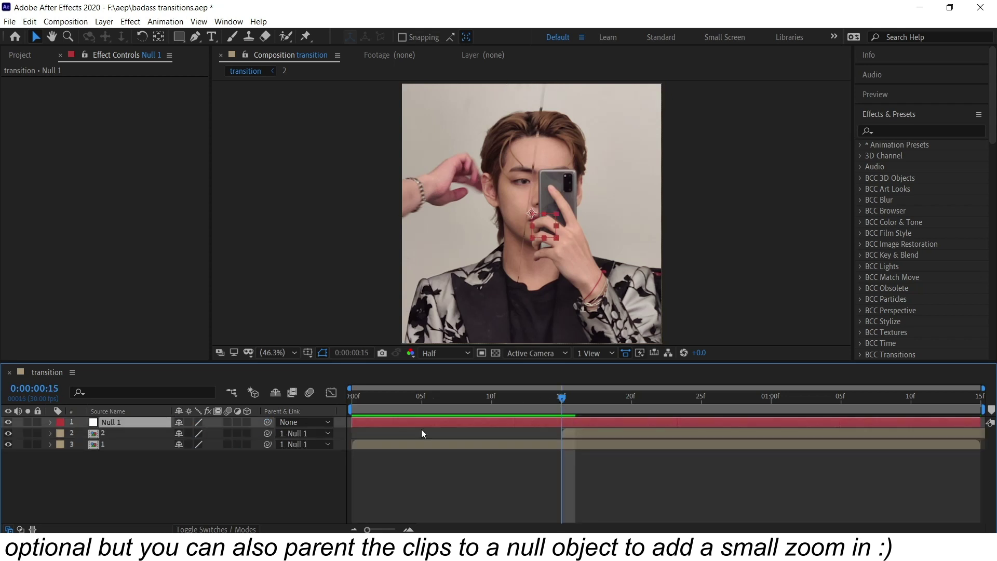
key(s)
click(84, 433)
key(End)
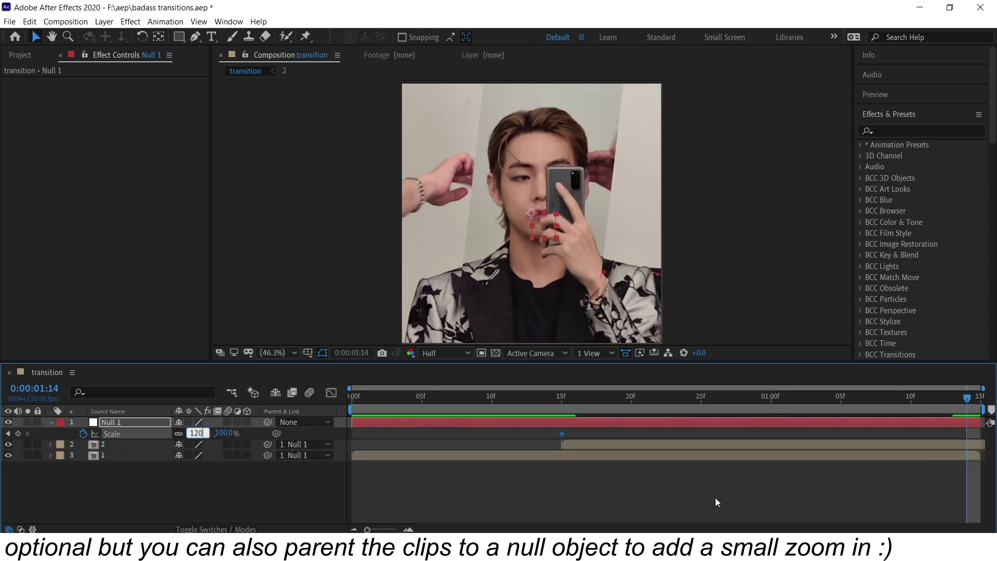
key(Return)
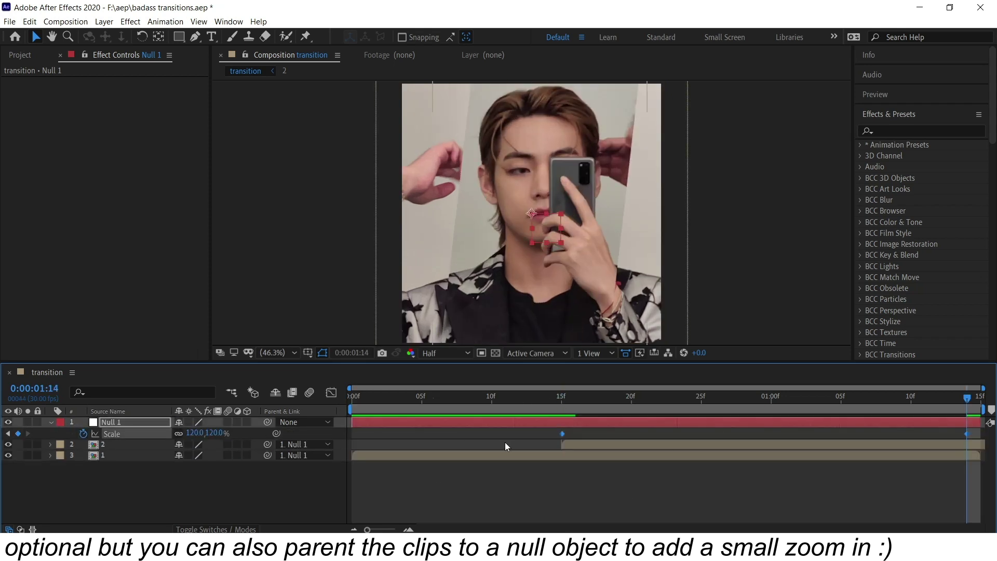
key(F9)
click(331, 392)
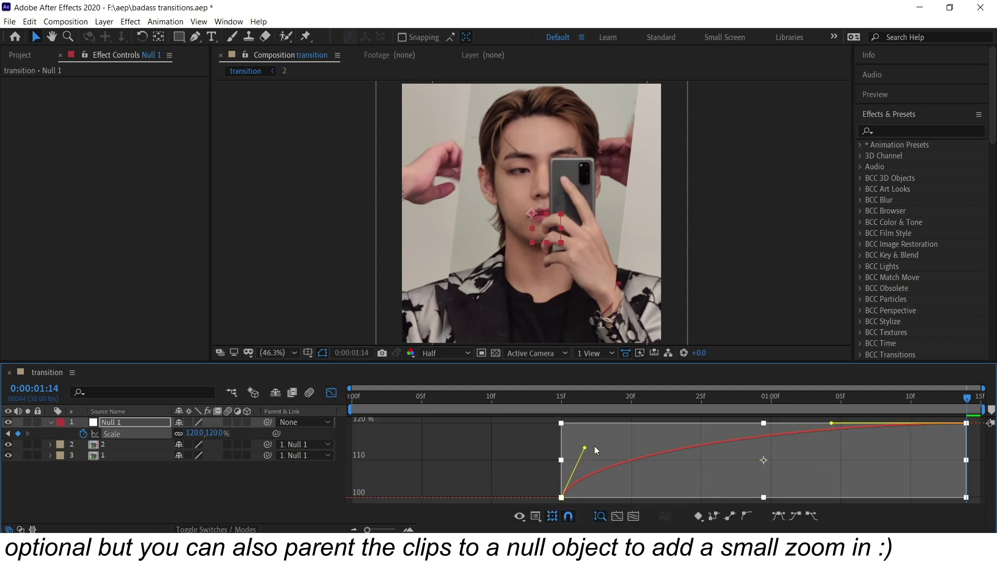
click(331, 392)
Enable motion blur on the clip layers and preview the diagonal reveal transition.
click(310, 392)
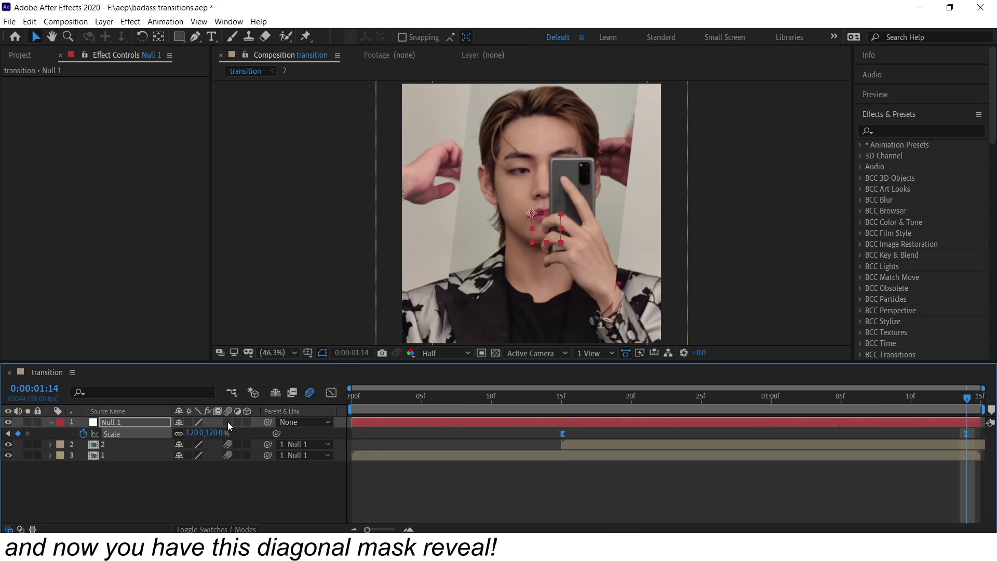
drag(228, 422, 228, 454)
click(51, 422)
key(space)
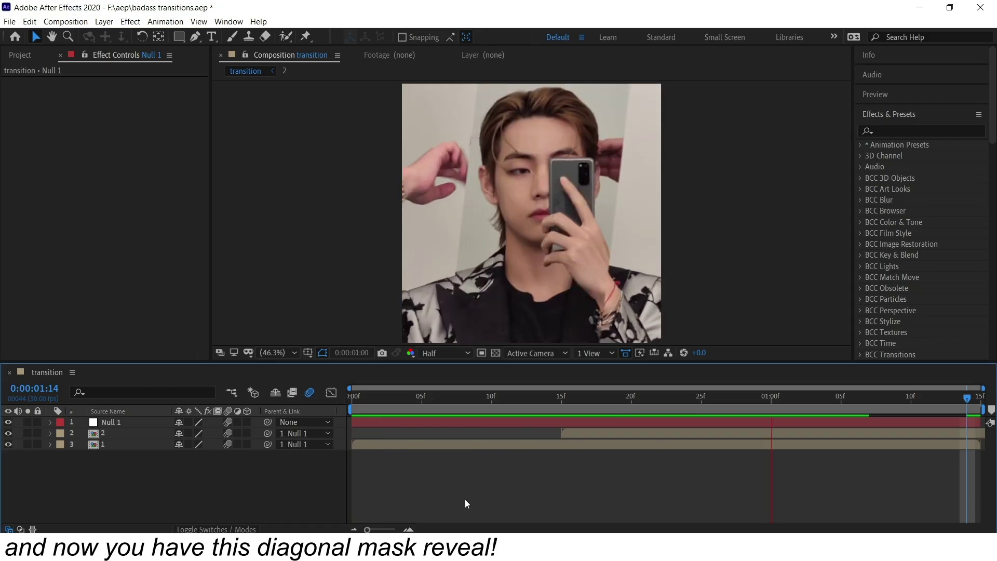